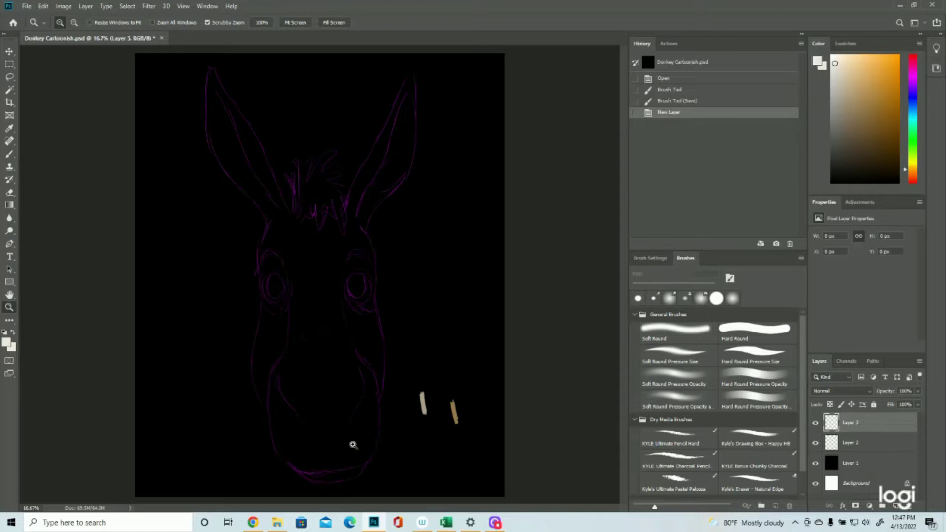
# - Paint thin off-white fur strokes with the Brush tool at the muzzle's center and along its upper right edge
pyautogui.click(319, 427)
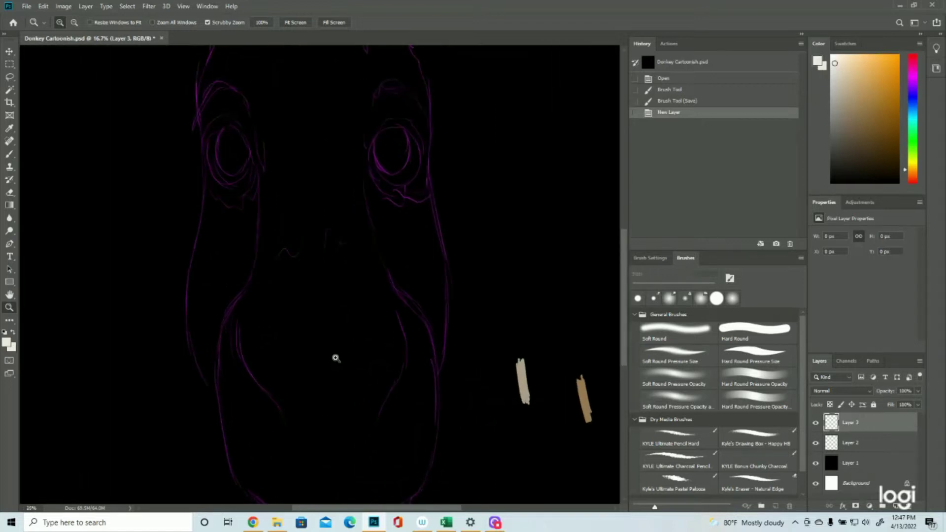
pyautogui.click(10, 155)
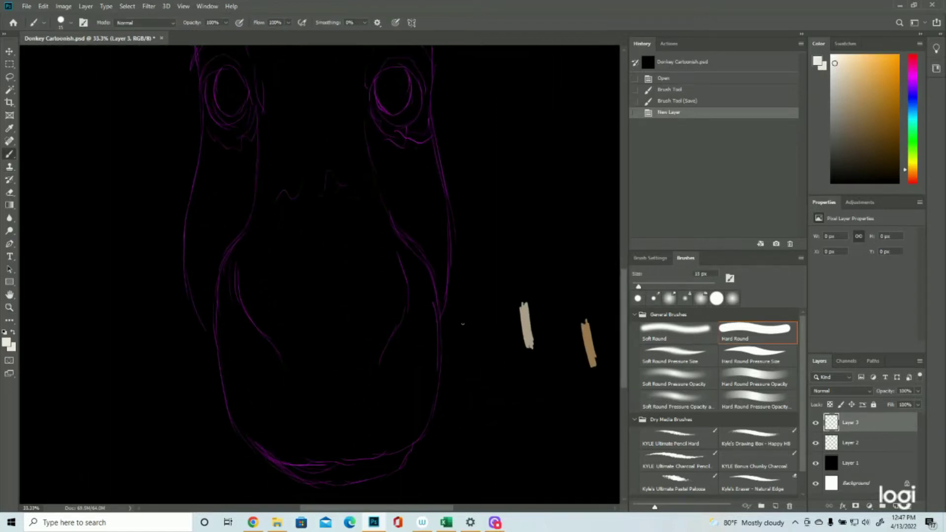
pyautogui.moveTo(313, 302)
pyautogui.mouseDown()
pyautogui.moveTo(319, 330)
pyautogui.moveTo(343, 324)
pyautogui.mouseUp()
pyautogui.moveTo(325, 281)
pyautogui.mouseDown()
pyautogui.moveTo(336, 354)
pyautogui.moveTo(350, 370)
pyautogui.mouseUp()
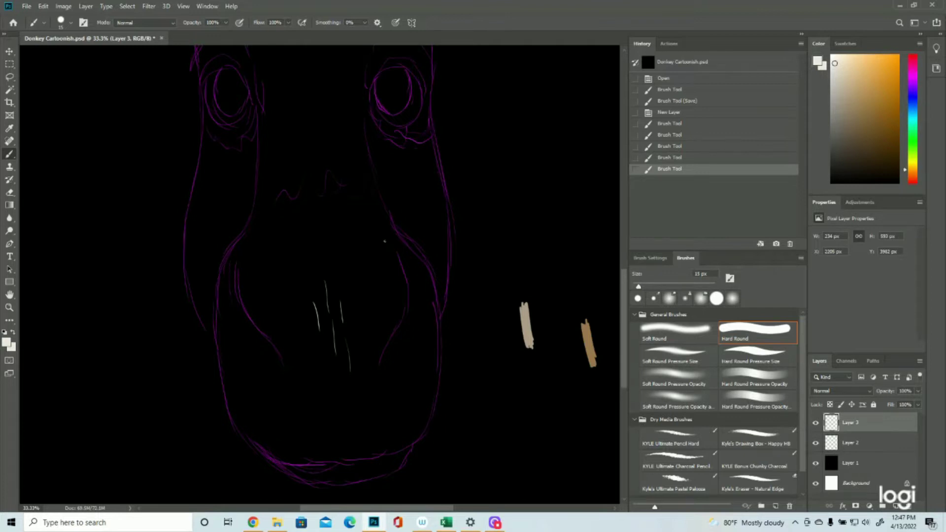
pyautogui.moveTo(386, 239)
pyautogui.mouseDown()
pyautogui.moveTo(407, 306)
pyautogui.moveTo(407, 294)
pyautogui.mouseUp()
pyautogui.moveTo(397, 258)
pyautogui.mouseDown()
pyautogui.moveTo(403, 270)
pyautogui.moveTo(385, 298)
pyautogui.moveTo(399, 301)
pyautogui.mouseUp()
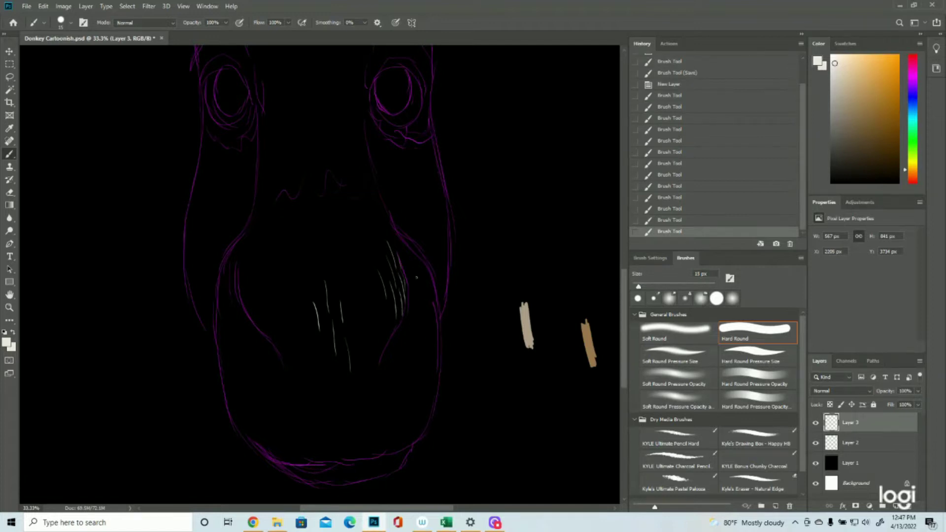
pyautogui.moveTo(404, 264)
pyautogui.mouseDown()
pyautogui.moveTo(427, 289)
pyautogui.moveTo(420, 304)
pyautogui.moveTo(437, 326)
pyautogui.mouseUp()
pyautogui.moveTo(427, 275)
pyautogui.mouseDown()
pyautogui.moveTo(437, 317)
pyautogui.moveTo(411, 294)
pyautogui.moveTo(411, 310)
pyautogui.moveTo(427, 333)
pyautogui.moveTo(425, 309)
pyautogui.moveTo(435, 341)
pyautogui.moveTo(433, 319)
pyautogui.moveTo(441, 347)
pyautogui.mouseUp()
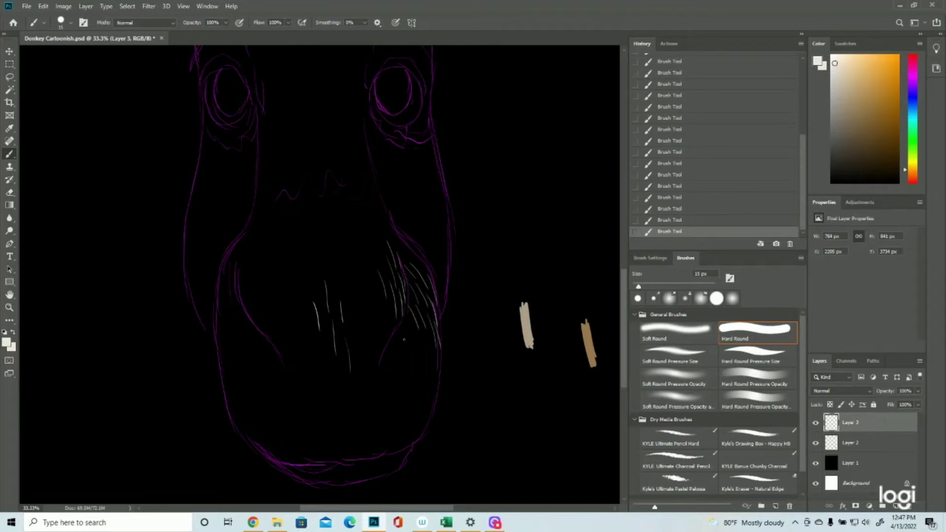
# - Fill the right half of the upper muzzle with downward fur strokes between the center and the nostril line
pyautogui.moveTo(371, 289); pyautogui.dragTo(380, 321)
pyautogui.moveTo(377, 299); pyautogui.dragTo(387, 337)
pyautogui.moveTo(387, 305); pyautogui.dragTo(393, 331)
pyautogui.moveTo(355, 292); pyautogui.dragTo(371, 347)
pyautogui.click(680, 220)
pyautogui.moveTo(376, 327); pyautogui.dragTo(383, 357)
pyautogui.moveTo(352, 326)
pyautogui.mouseDown()
pyautogui.moveTo(369, 379)
pyautogui.moveTo(371, 353)
pyautogui.moveTo(370, 400)
pyautogui.mouseUp()
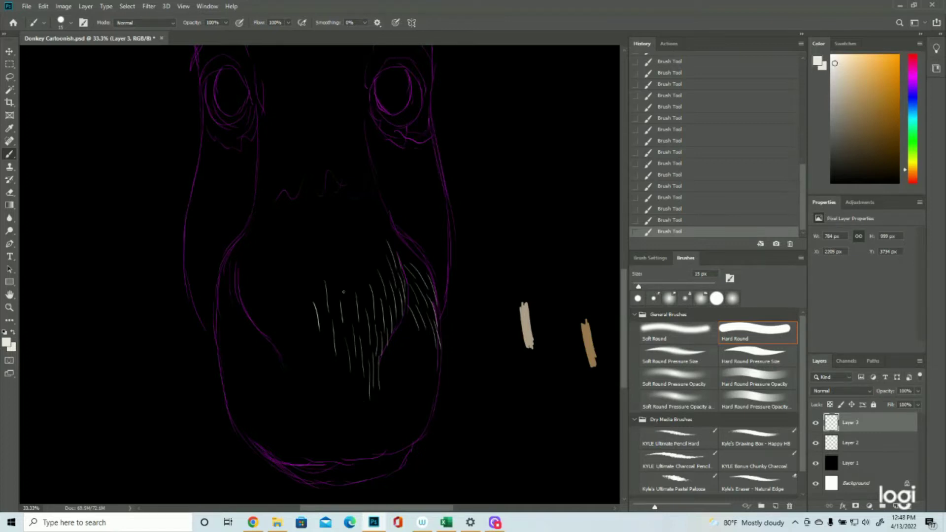
# - Paint fur strokes across the left half and outer left edge of the upper muzzle, checking them with Layer 2 temporarily hidden
pyautogui.moveTo(245, 255)
pyautogui.mouseDown()
pyautogui.moveTo(242, 304)
pyautogui.moveTo(252, 321)
pyautogui.mouseUp()
pyautogui.moveTo(267, 289)
pyautogui.mouseDown()
pyautogui.moveTo(264, 331)
pyautogui.moveTo(290, 302)
pyautogui.moveTo(284, 326)
pyautogui.mouseUp()
pyautogui.moveTo(290, 296)
pyautogui.mouseDown()
pyautogui.moveTo(295, 335)
pyautogui.moveTo(287, 306)
pyautogui.moveTo(280, 331)
pyautogui.moveTo(274, 313)
pyautogui.moveTo(277, 342)
pyautogui.moveTo(272, 319)
pyautogui.moveTo(274, 350)
pyautogui.moveTo(278, 325)
pyautogui.moveTo(295, 375)
pyautogui.moveTo(285, 347)
pyautogui.moveTo(288, 374)
pyautogui.mouseUp()
pyautogui.moveTo(300, 286)
pyautogui.mouseDown()
pyautogui.moveTo(312, 343)
pyautogui.moveTo(301, 330)
pyautogui.moveTo(298, 381)
pyautogui.mouseUp()
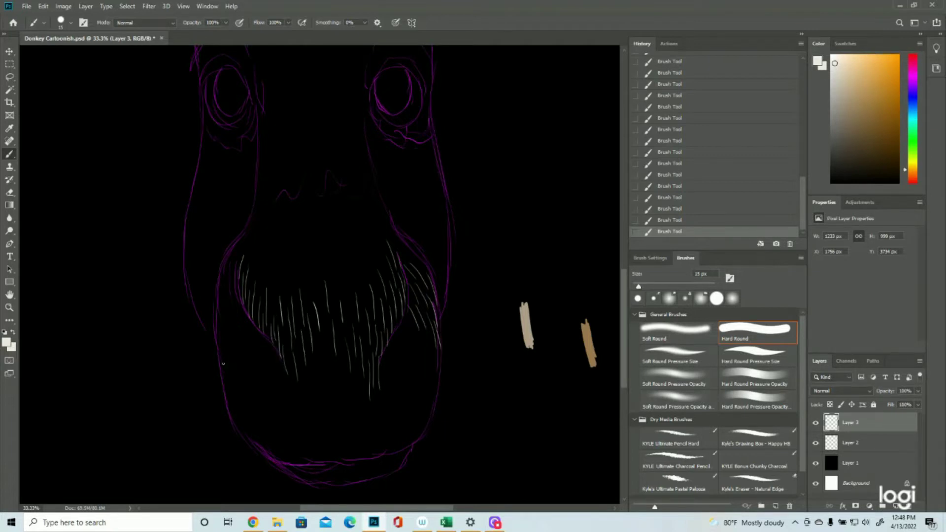
pyautogui.moveTo(235, 292); pyautogui.dragTo(220, 326)
pyautogui.moveTo(236, 266); pyautogui.dragTo(218, 302)
pyautogui.click(815, 443)
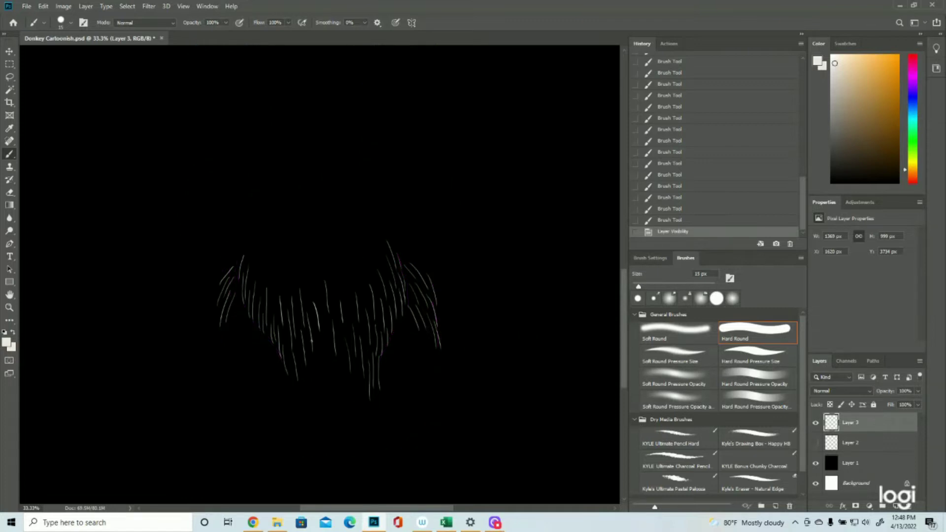
pyautogui.click(815, 443)
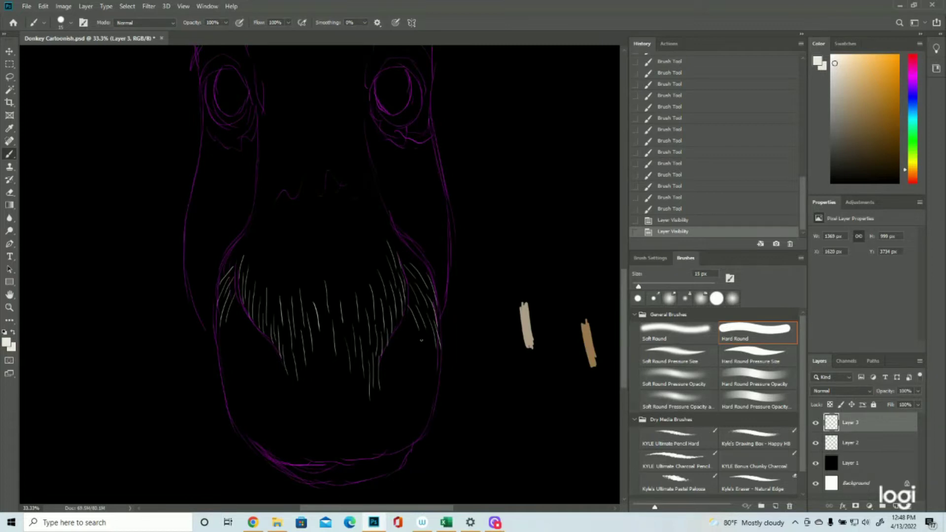
# - Extend the fur down both outer sides of the muzzle with curved strokes following the sketch outline
pyautogui.moveTo(402, 323); pyautogui.dragTo(406, 331)
pyautogui.moveTo(407, 331); pyautogui.dragTo(421, 353)
pyautogui.moveTo(413, 330)
pyautogui.mouseDown()
pyautogui.moveTo(425, 364)
pyautogui.moveTo(410, 350)
pyautogui.mouseUp()
pyautogui.moveTo(427, 315)
pyautogui.mouseDown()
pyautogui.moveTo(437, 363)
pyautogui.moveTo(428, 402)
pyautogui.mouseUp()
pyautogui.moveTo(246, 308); pyautogui.dragTo(220, 349)
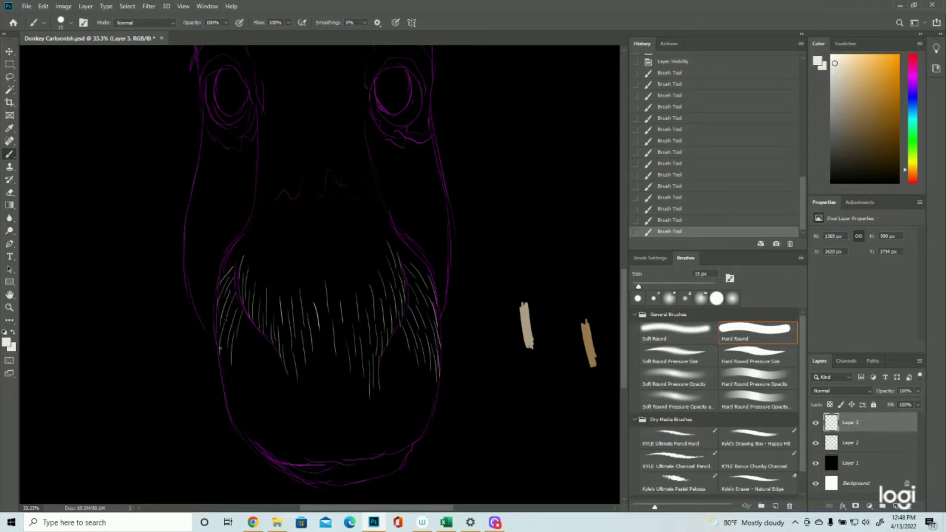
pyautogui.moveTo(220, 315)
pyautogui.mouseDown()
pyautogui.moveTo(229, 403)
pyautogui.moveTo(224, 361)
pyautogui.moveTo(223, 390)
pyautogui.mouseUp()
# - Paint long vertical fur strokes down the middle of the muzzle to the mouth line
pyautogui.moveTo(326, 339)
pyautogui.mouseDown()
pyautogui.moveTo(332, 368)
pyautogui.moveTo(321, 389)
pyautogui.moveTo(337, 379)
pyautogui.moveTo(343, 387)
pyautogui.moveTo(330, 426)
pyautogui.mouseUp()
pyautogui.moveTo(339, 402); pyautogui.dragTo(343, 432)
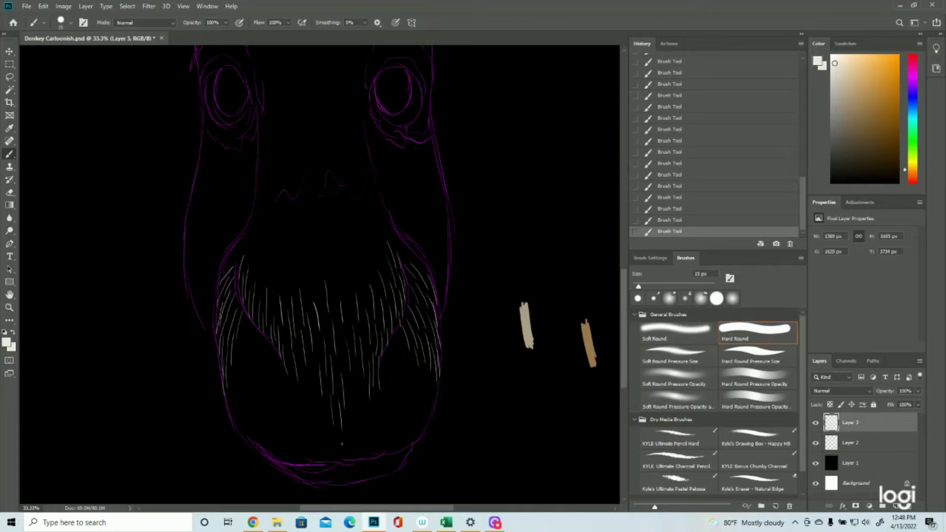
pyautogui.moveTo(357, 369); pyautogui.dragTo(352, 456)
pyautogui.moveTo(365, 392)
pyautogui.mouseDown()
pyautogui.moveTo(364, 457)
pyautogui.moveTo(356, 439)
pyautogui.moveTo(386, 451)
pyautogui.mouseUp()
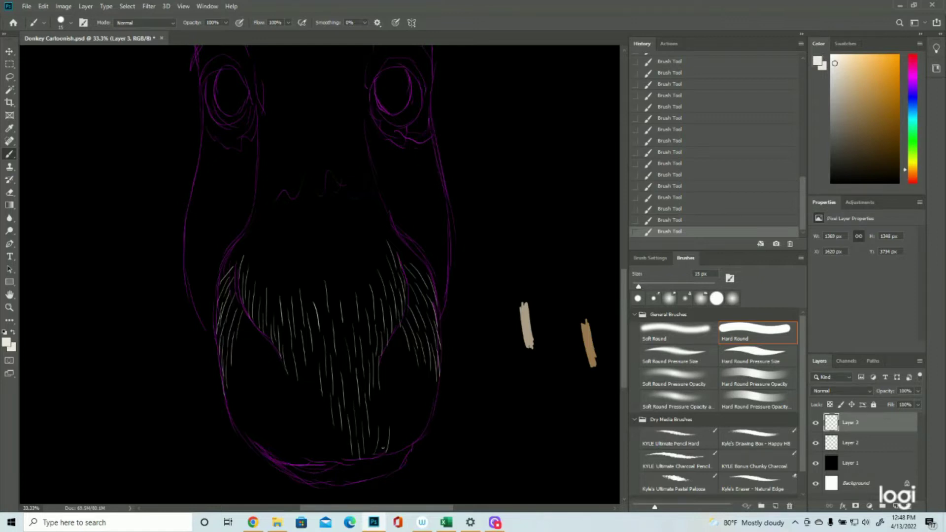
pyautogui.moveTo(336, 417); pyautogui.dragTo(336, 461)
pyautogui.moveTo(315, 357); pyautogui.dragTo(309, 389)
pyautogui.moveTo(310, 390); pyautogui.dragTo(313, 424)
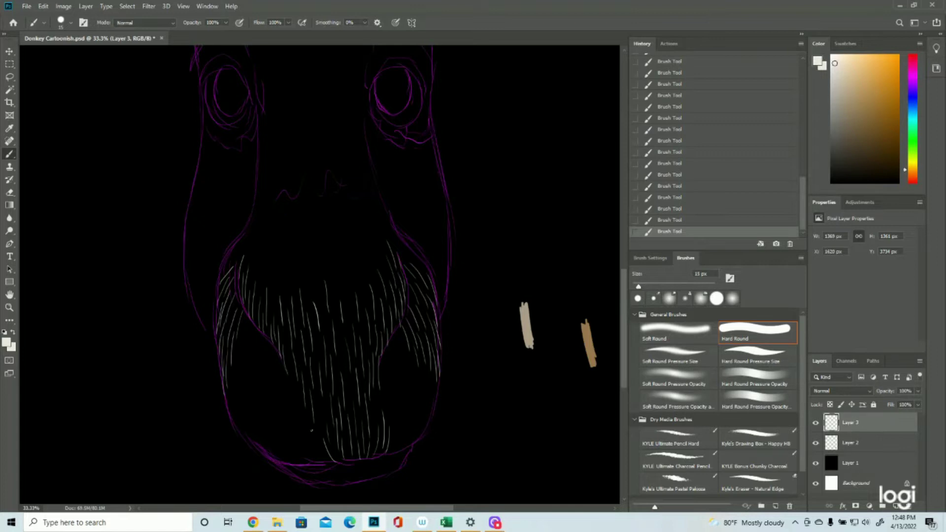
# - Step back the last strokes left of the muzzle's center and repaint the fur there down to the mouth line
pyautogui.click(681, 198)
pyautogui.click(682, 175)
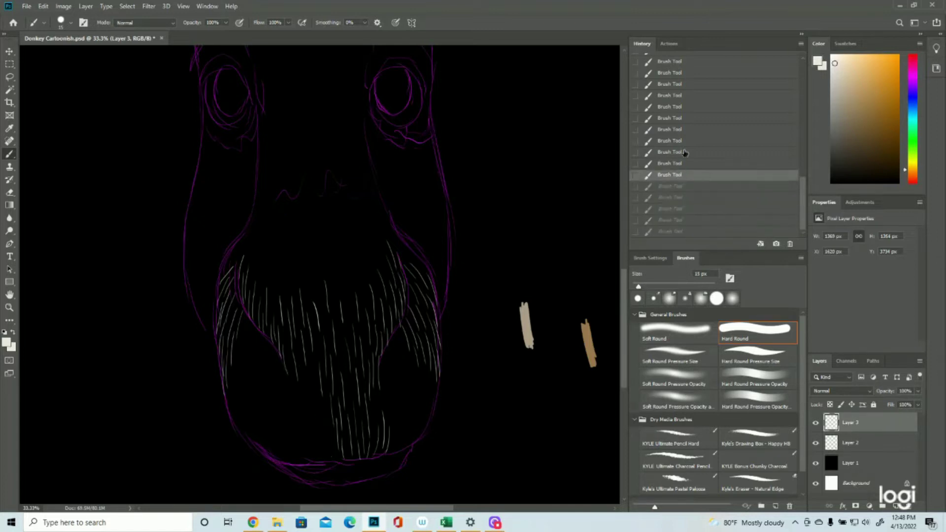
pyautogui.click(684, 153)
pyautogui.click(680, 197)
pyautogui.click(679, 179)
pyautogui.moveTo(311, 367)
pyautogui.mouseDown()
pyautogui.moveTo(309, 418)
pyautogui.moveTo(318, 400)
pyautogui.moveTo(334, 459)
pyautogui.mouseUp()
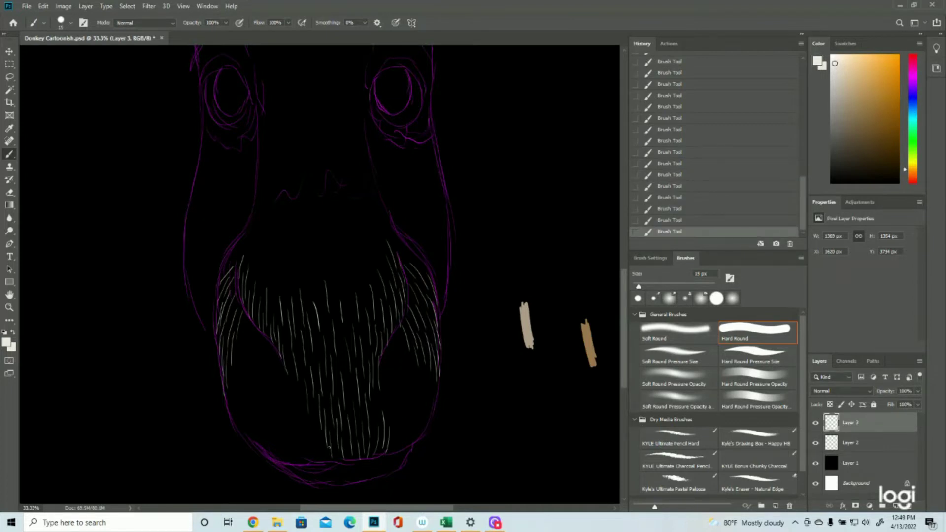
pyautogui.moveTo(311, 404)
pyautogui.mouseDown()
pyautogui.moveTo(319, 459)
pyautogui.moveTo(308, 461)
pyautogui.mouseUp()
pyautogui.moveTo(310, 427)
pyautogui.mouseDown()
pyautogui.moveTo(315, 454)
pyautogui.moveTo(301, 464)
pyautogui.moveTo(299, 448)
pyautogui.mouseUp()
pyautogui.moveTo(291, 374); pyautogui.dragTo(303, 426)
# - Fill the area around the left nostril with downward fur strokes reaching the muzzle's outer left edge
pyautogui.moveTo(249, 327)
pyautogui.mouseDown()
pyautogui.moveTo(272, 363)
pyautogui.moveTo(273, 378)
pyautogui.mouseUp()
pyautogui.moveTo(265, 355); pyautogui.dragTo(267, 391)
pyautogui.moveTo(254, 341)
pyautogui.mouseDown()
pyautogui.moveTo(256, 375)
pyautogui.moveTo(282, 385)
pyautogui.moveTo(286, 405)
pyautogui.mouseUp()
pyautogui.moveTo(272, 367); pyautogui.dragTo(284, 427)
pyautogui.moveTo(287, 390); pyautogui.dragTo(291, 418)
pyautogui.moveTo(249, 321); pyautogui.dragTo(245, 386)
pyautogui.moveTo(236, 351)
pyautogui.mouseDown()
pyautogui.moveTo(239, 391)
pyautogui.moveTo(249, 393)
pyautogui.mouseUp()
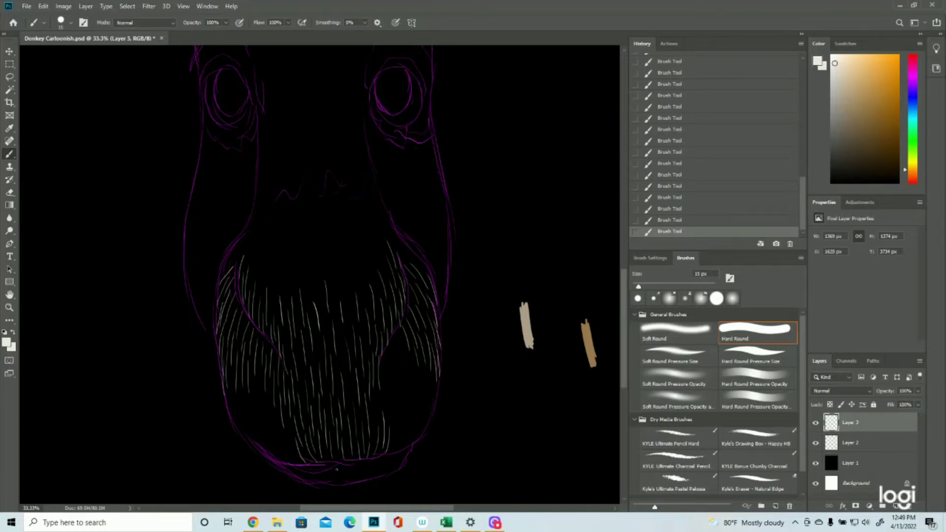
# - Paint short fur strokes along the right half of the lower lip
pyautogui.moveTo(349, 465)
pyautogui.mouseDown()
pyautogui.moveTo(353, 479)
pyautogui.moveTo(344, 482)
pyautogui.mouseUp()
pyautogui.moveTo(347, 464)
pyautogui.mouseDown()
pyautogui.moveTo(349, 487)
pyautogui.moveTo(357, 462)
pyautogui.moveTo(360, 479)
pyautogui.moveTo(364, 459)
pyautogui.moveTo(370, 483)
pyautogui.moveTo(381, 475)
pyautogui.moveTo(375, 458)
pyautogui.moveTo(379, 475)
pyautogui.moveTo(372, 461)
pyautogui.moveTo(371, 478)
pyautogui.moveTo(362, 466)
pyautogui.moveTo(374, 478)
pyautogui.moveTo(383, 458)
pyautogui.moveTo(381, 478)
pyautogui.moveTo(405, 458)
pyautogui.mouseUp()
pyautogui.click(669, 209)
pyautogui.scroll(-5, 413, 252)
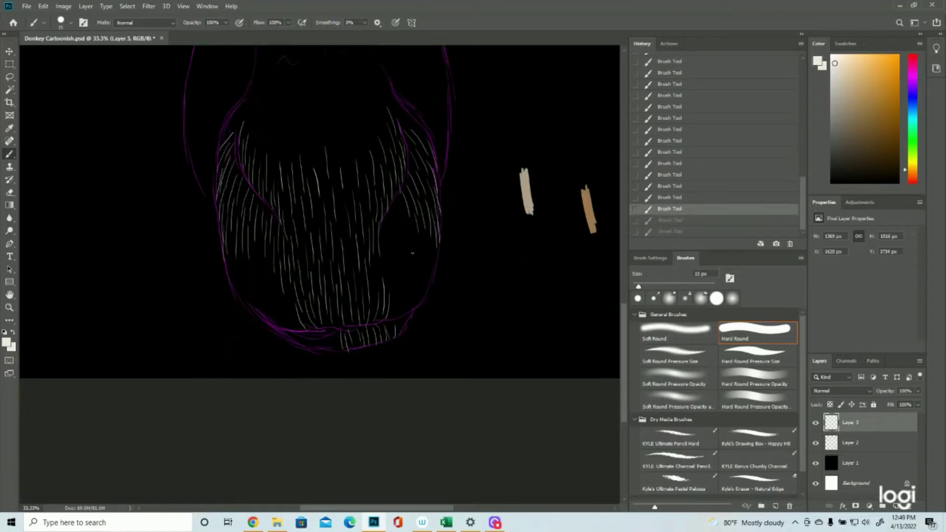
pyautogui.hotkey('ctrl', 'shift', 'z')
pyautogui.hotkey('ctrl', 'shift', 'z')
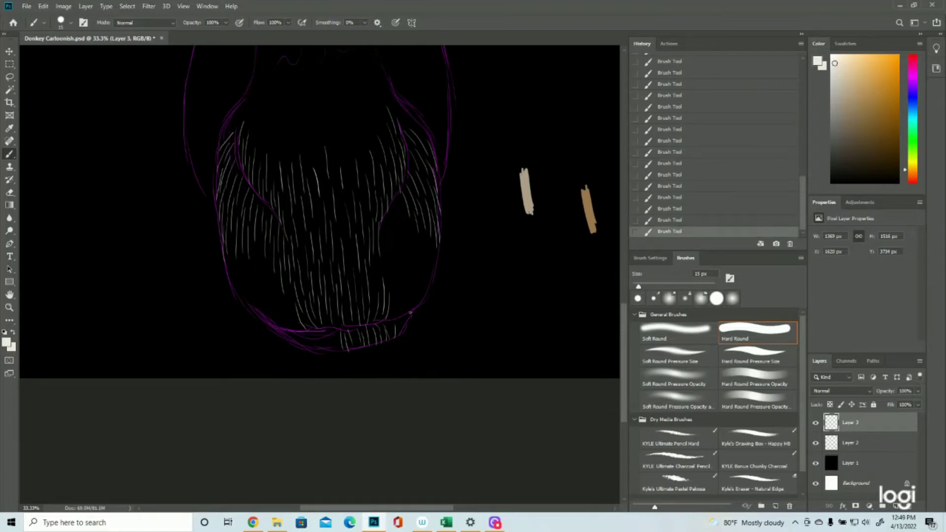
# - Add fur along the muzzle's lower right edge and extend the lower lip fur, checking it with Layer 2 temporarily hidden
pyautogui.moveTo(400, 320)
pyautogui.mouseDown()
pyautogui.moveTo(390, 343)
pyautogui.moveTo(397, 293)
pyautogui.moveTo(409, 290)
pyautogui.moveTo(402, 275)
pyautogui.mouseUp()
pyautogui.moveTo(408, 312); pyautogui.dragTo(425, 258)
pyautogui.moveTo(429, 242); pyautogui.dragTo(424, 298)
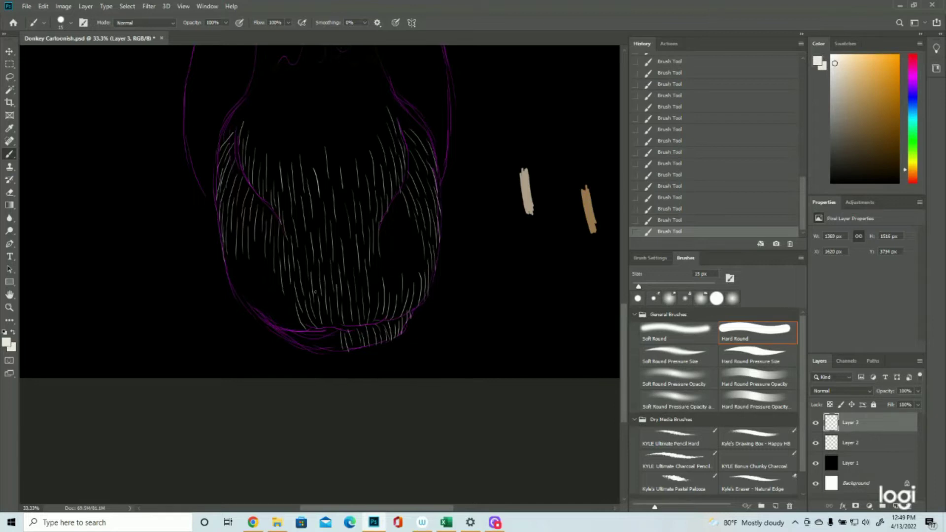
pyautogui.moveTo(327, 330); pyautogui.dragTo(337, 351)
pyautogui.click(815, 443)
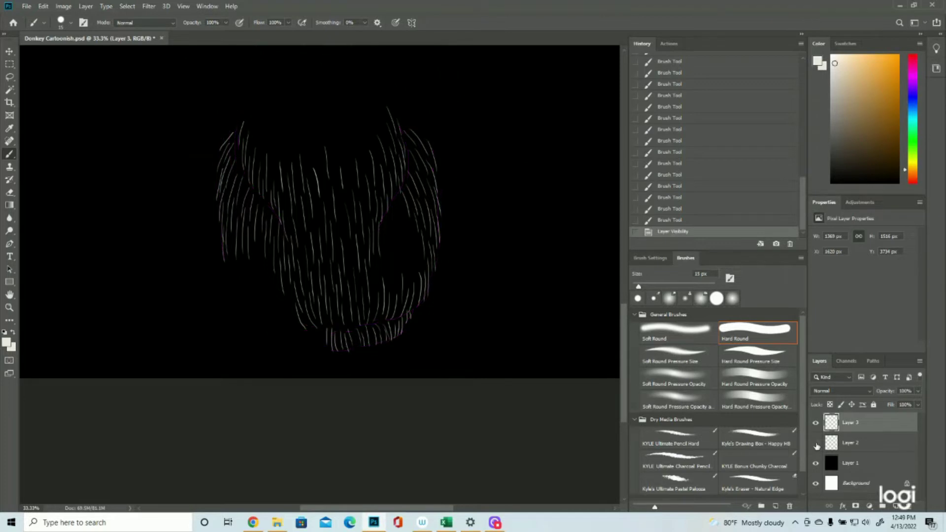
pyautogui.scroll(3, 592, 380)
pyautogui.click(815, 442)
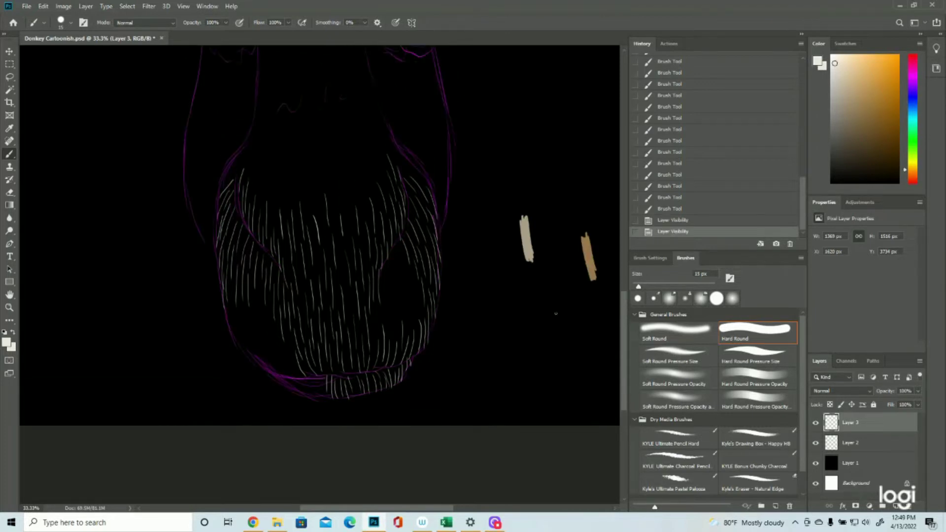
# - Fill the remaining empty area of the lower left muzzle with fur strokes down to the mouth
pyautogui.scroll(12, 365, 182)
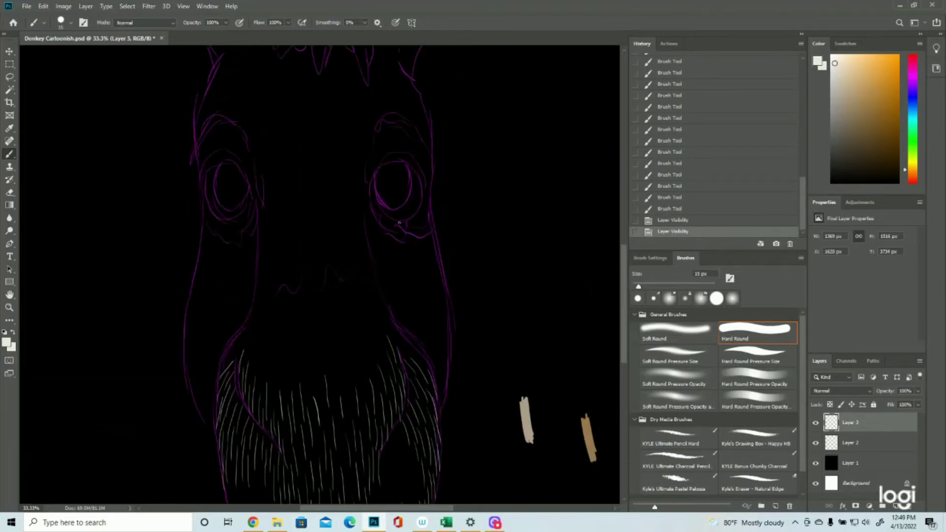
pyautogui.scroll(-8, 330, 166)
pyautogui.moveTo(232, 341); pyautogui.dragTo(230, 376)
pyautogui.moveTo(252, 362); pyautogui.dragTo(255, 397)
pyautogui.moveTo(298, 436); pyautogui.dragTo(306, 454)
# - Extend the fur above the muzzle onto the nose bridge with long vertical strokes, blending into the upper side edges
pyautogui.scroll(6, 320, 295)
pyautogui.moveTo(381, 258); pyautogui.dragTo(400, 297)
pyautogui.moveTo(359, 302); pyautogui.dragTo(364, 343)
pyautogui.moveTo(324, 256); pyautogui.dragTo(326, 292)
pyautogui.moveTo(235, 311); pyautogui.dragTo(220, 320)
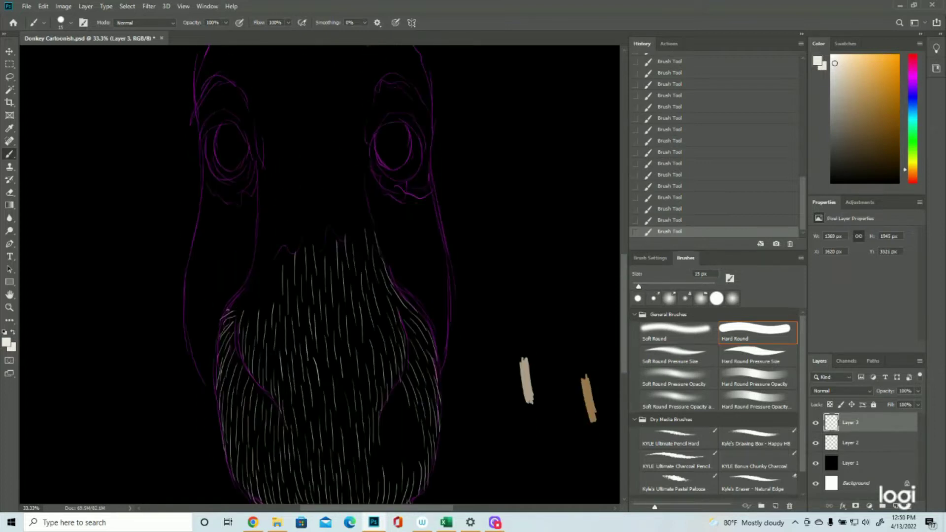
# - Fill the right nostril gap with fur strokes and review the whole muzzle with Layer 2 temporarily hidden
pyautogui.scroll(-2, 227, 310)
pyautogui.moveTo(396, 383); pyautogui.dragTo(389, 452)
pyautogui.click(816, 443)
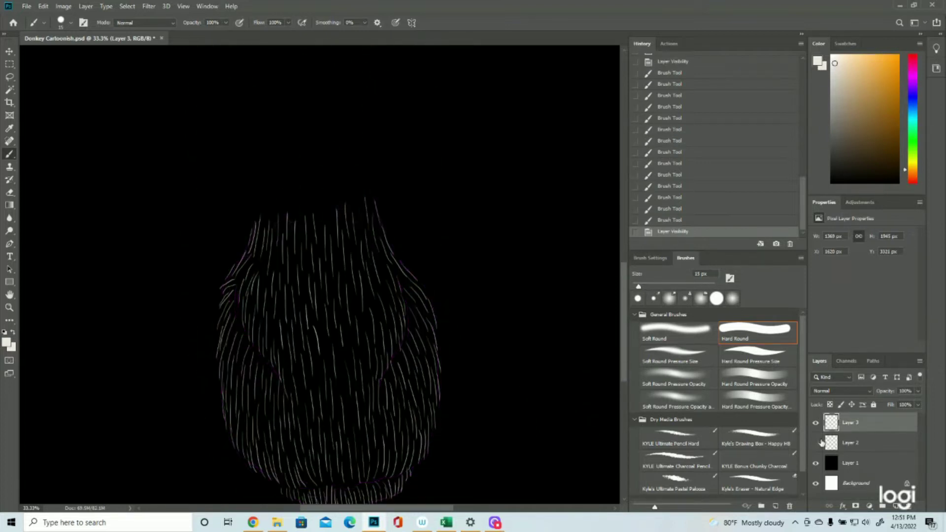
pyautogui.click(9, 308)
pyautogui.moveTo(400, 338); pyautogui.dragTo(364, 331)
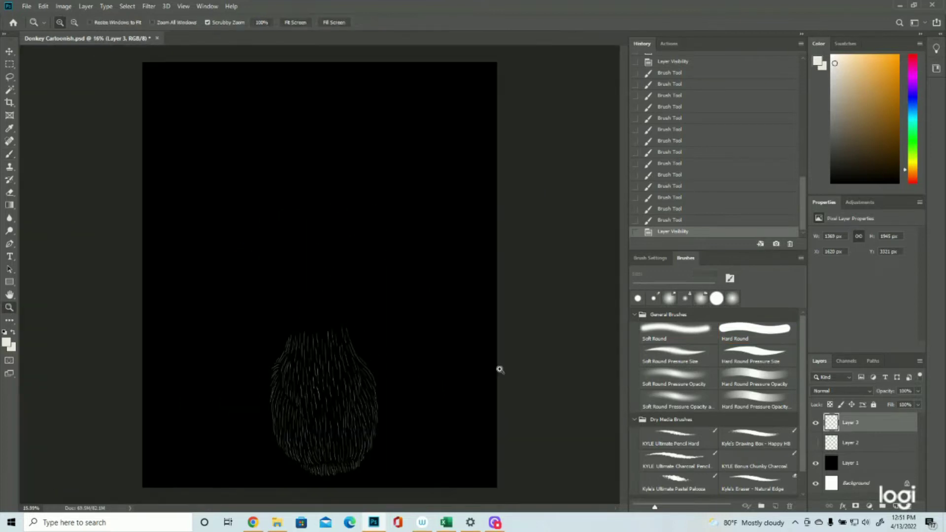
pyautogui.click(815, 442)
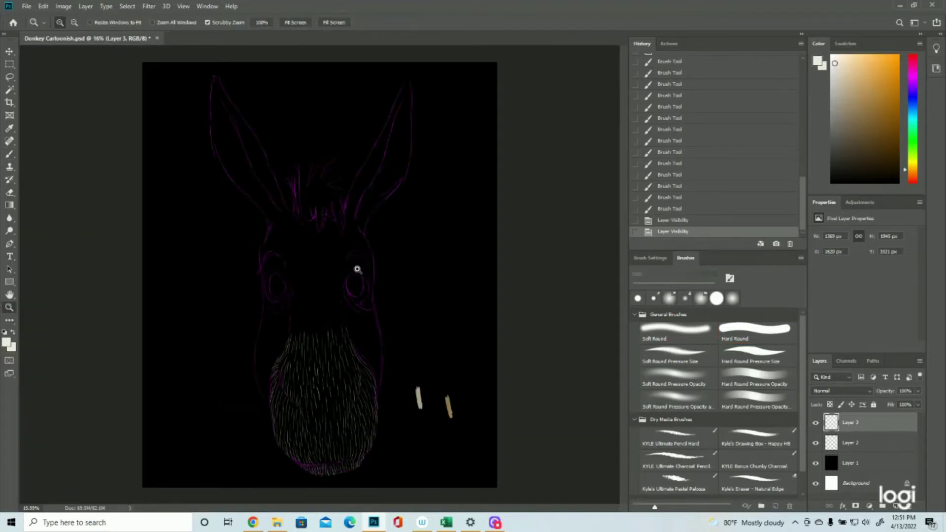
# - Paint curved fur strokes with the Brush tool along the upper rim of the left eye
pyautogui.moveTo(347, 276); pyautogui.dragTo(380, 270)
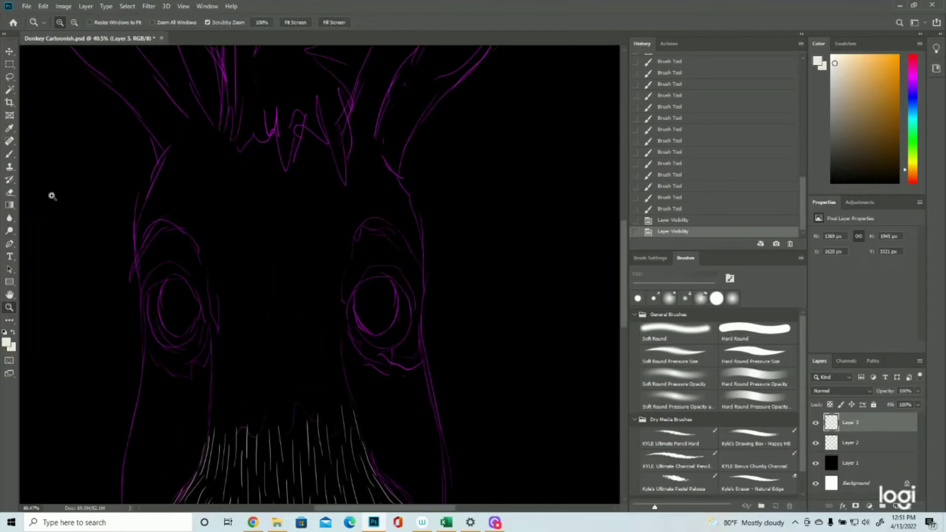
pyautogui.click(10, 154)
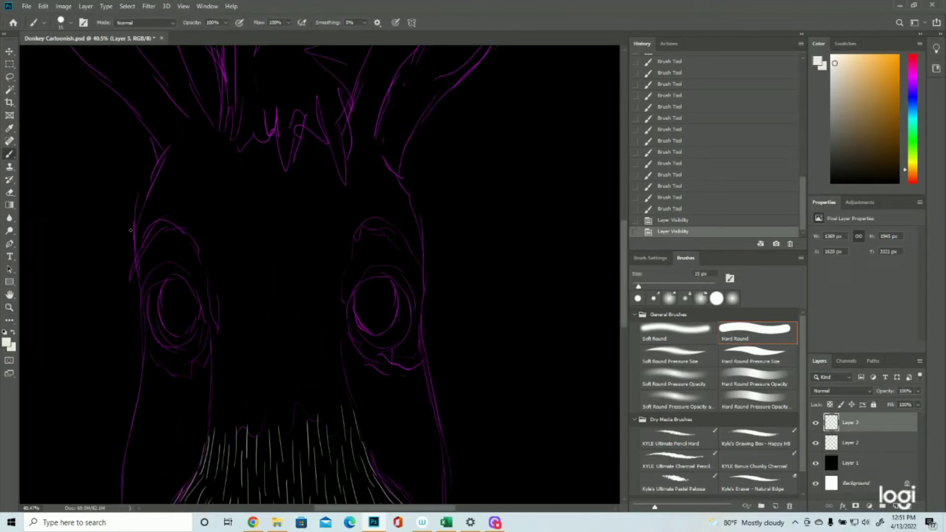
pyautogui.moveTo(206, 315); pyautogui.dragTo(202, 303)
pyautogui.moveTo(204, 310)
pyautogui.mouseDown()
pyautogui.moveTo(195, 290)
pyautogui.moveTo(208, 304)
pyautogui.mouseUp()
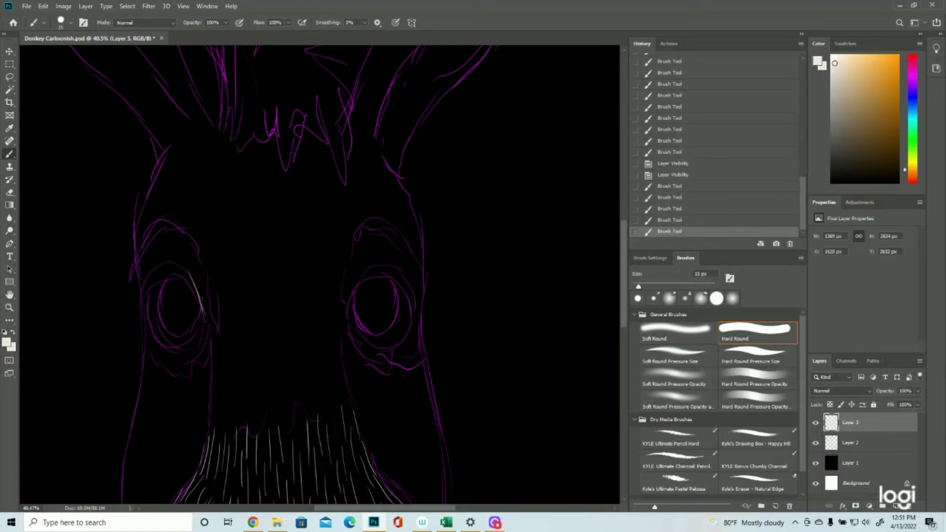
pyautogui.moveTo(196, 292)
pyautogui.mouseDown()
pyautogui.moveTo(181, 274)
pyautogui.moveTo(158, 284)
pyautogui.moveTo(187, 276)
pyautogui.moveTo(155, 269)
pyautogui.moveTo(172, 266)
pyautogui.moveTo(141, 295)
pyautogui.mouseUp()
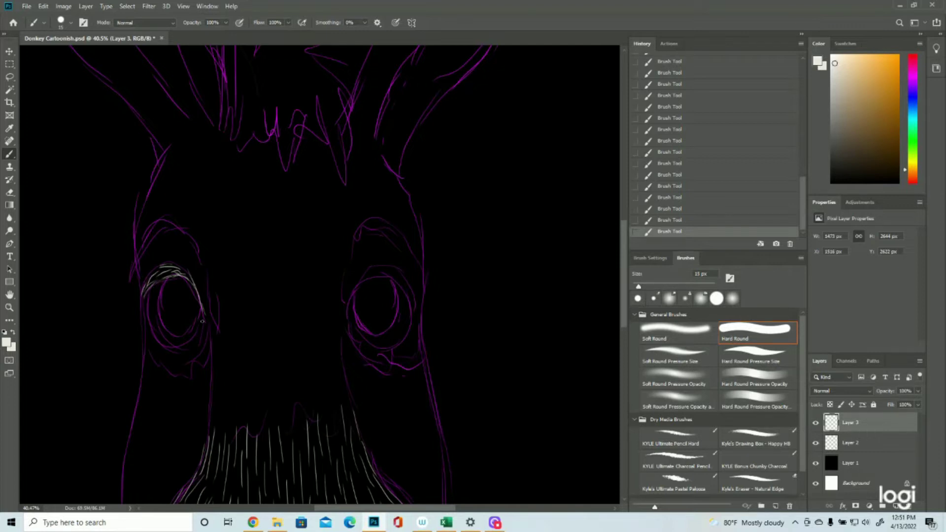
# - Step back the last strokes at the left eye's inner corner and repaint short fur strokes there
pyautogui.moveTo(202, 299)
pyautogui.mouseDown()
pyautogui.moveTo(217, 318)
pyautogui.moveTo(189, 345)
pyautogui.mouseUp()
pyautogui.click(676, 209)
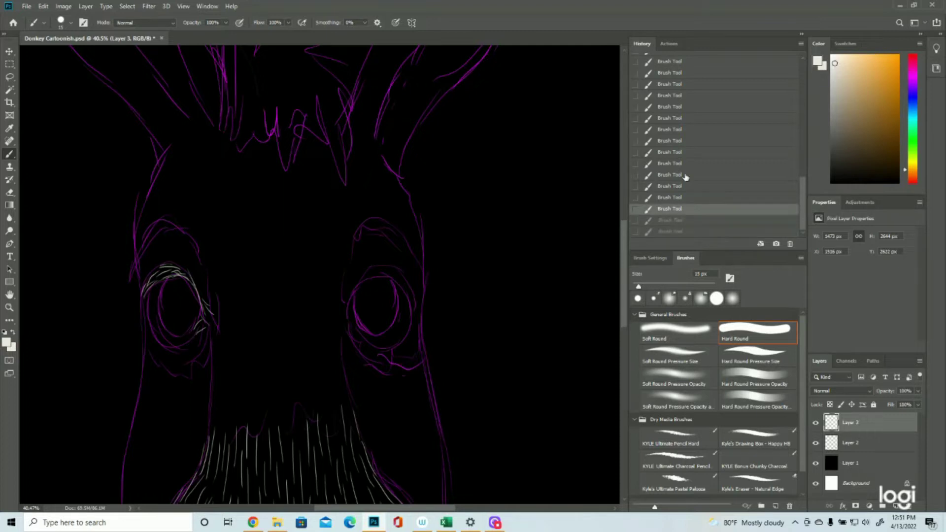
pyautogui.click(685, 176)
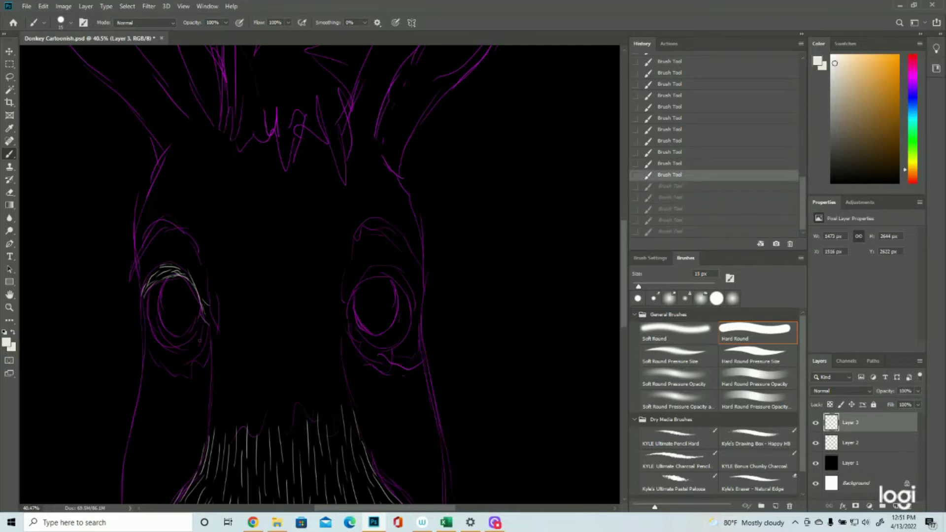
pyautogui.moveTo(205, 321); pyautogui.dragTo(198, 336)
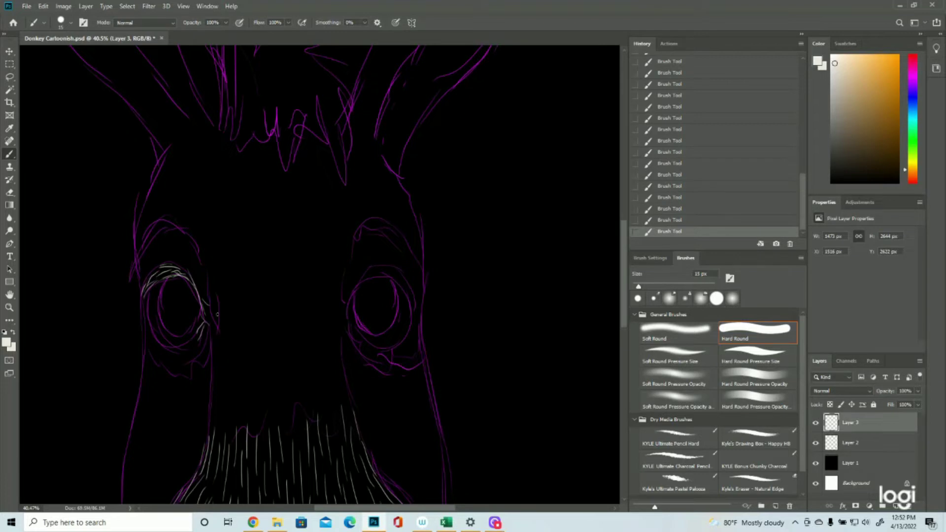
# - Surround the lower half of the left eye with short fur strokes, covering the bag below it and the outer rim
pyautogui.moveTo(205, 305)
pyautogui.mouseDown()
pyautogui.moveTo(216, 318)
pyautogui.moveTo(183, 349)
pyautogui.moveTo(201, 348)
pyautogui.moveTo(199, 363)
pyautogui.mouseUp()
pyautogui.moveTo(187, 344)
pyautogui.mouseDown()
pyautogui.moveTo(170, 364)
pyautogui.moveTo(186, 366)
pyautogui.mouseUp()
pyautogui.moveTo(202, 349)
pyautogui.mouseDown()
pyautogui.moveTo(193, 368)
pyautogui.moveTo(180, 363)
pyautogui.moveTo(183, 380)
pyautogui.mouseUp()
pyautogui.moveTo(148, 302); pyautogui.dragTo(142, 308)
pyautogui.moveTo(151, 309)
pyautogui.mouseDown()
pyautogui.moveTo(146, 337)
pyautogui.moveTo(157, 339)
pyautogui.moveTo(144, 335)
pyautogui.moveTo(154, 361)
pyautogui.mouseUp()
pyautogui.moveTo(172, 353)
pyautogui.mouseDown()
pyautogui.moveTo(159, 368)
pyautogui.moveTo(170, 383)
pyautogui.mouseUp()
# - Paint arched fur strokes over the upper eyelids of both the left and the right eye
pyautogui.moveTo(209, 299)
pyautogui.mouseDown()
pyautogui.moveTo(184, 257)
pyautogui.moveTo(209, 282)
pyautogui.mouseUp()
pyautogui.moveTo(186, 249)
pyautogui.mouseDown()
pyautogui.moveTo(198, 269)
pyautogui.moveTo(166, 228)
pyautogui.moveTo(160, 259)
pyautogui.moveTo(144, 246)
pyautogui.moveTo(136, 287)
pyautogui.mouseUp()
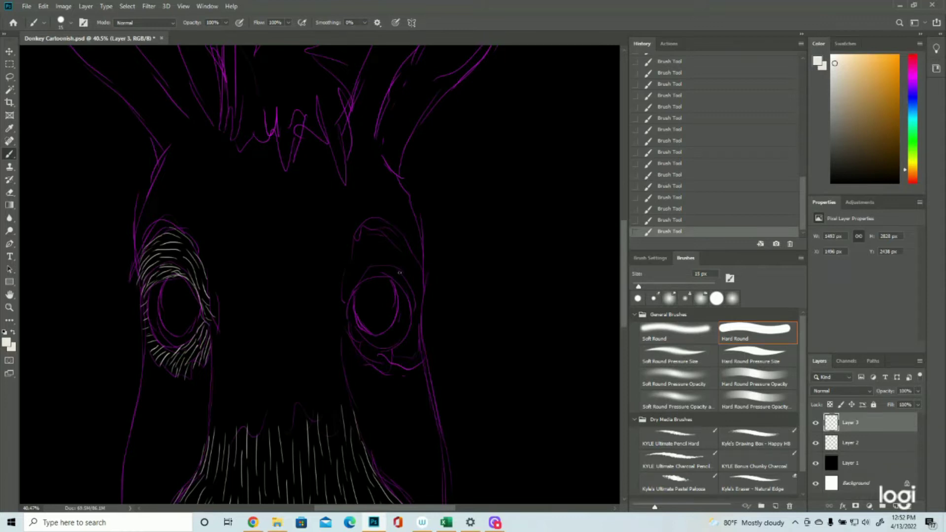
pyautogui.moveTo(353, 294)
pyautogui.mouseDown()
pyautogui.moveTo(341, 302)
pyautogui.moveTo(352, 265)
pyautogui.moveTo(378, 253)
pyautogui.moveTo(365, 246)
pyautogui.moveTo(373, 228)
pyautogui.moveTo(401, 238)
pyautogui.mouseUp()
pyautogui.moveTo(369, 266)
pyautogui.mouseDown()
pyautogui.moveTo(407, 255)
pyautogui.moveTo(425, 308)
pyautogui.mouseUp()
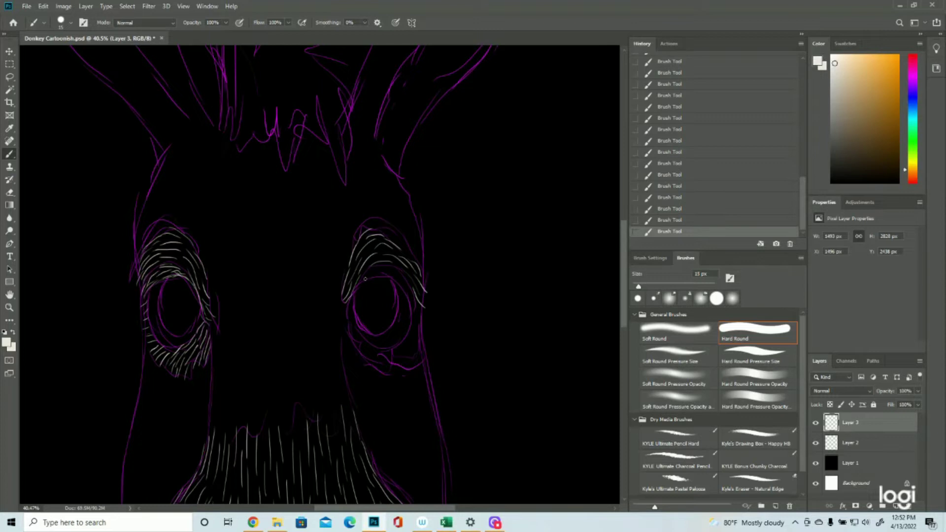
# - Surround the lower half and outer rim of the right eye with short fur strokes, covering the bag below it
pyautogui.moveTo(377, 275)
pyautogui.mouseDown()
pyautogui.moveTo(404, 294)
pyautogui.moveTo(404, 281)
pyautogui.moveTo(412, 306)
pyautogui.mouseUp()
pyautogui.moveTo(347, 316)
pyautogui.mouseDown()
pyautogui.moveTo(362, 349)
pyautogui.moveTo(386, 363)
pyautogui.mouseUp()
pyautogui.moveTo(371, 351)
pyautogui.mouseDown()
pyautogui.moveTo(391, 376)
pyautogui.moveTo(396, 365)
pyautogui.moveTo(412, 372)
pyautogui.moveTo(402, 372)
pyautogui.moveTo(415, 355)
pyautogui.moveTo(429, 368)
pyautogui.mouseUp()
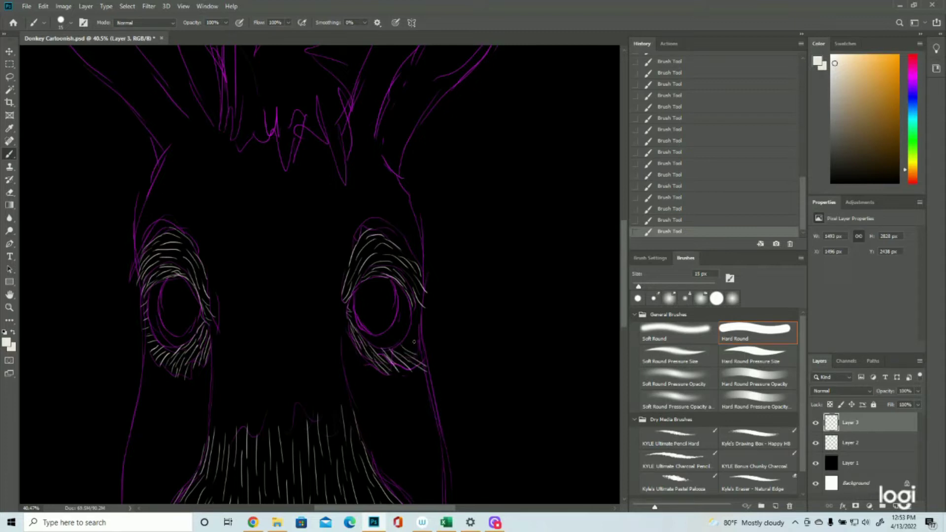
pyautogui.moveTo(411, 309)
pyautogui.mouseDown()
pyautogui.moveTo(417, 321)
pyautogui.moveTo(424, 314)
pyautogui.moveTo(427, 340)
pyautogui.moveTo(425, 329)
pyautogui.moveTo(409, 345)
pyautogui.moveTo(420, 365)
pyautogui.mouseUp()
# - Hide the purple sketch layer to check the muzzle and eye fur over the whole canvas, and show it again
pyautogui.click(816, 442)
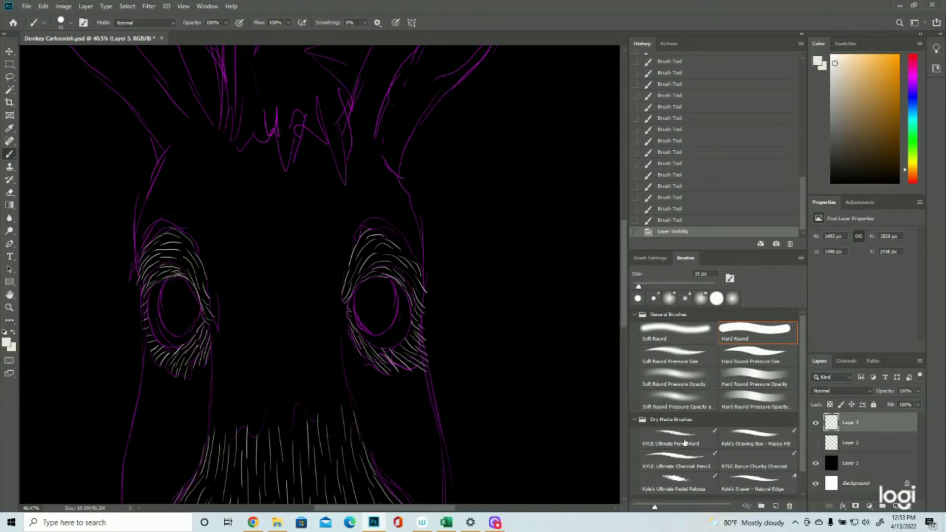
pyautogui.click(8, 306)
pyautogui.moveTo(290, 307); pyautogui.dragTo(225, 310)
pyautogui.moveTo(415, 328); pyautogui.dragTo(417, 327)
pyautogui.scroll(2, 417, 328)
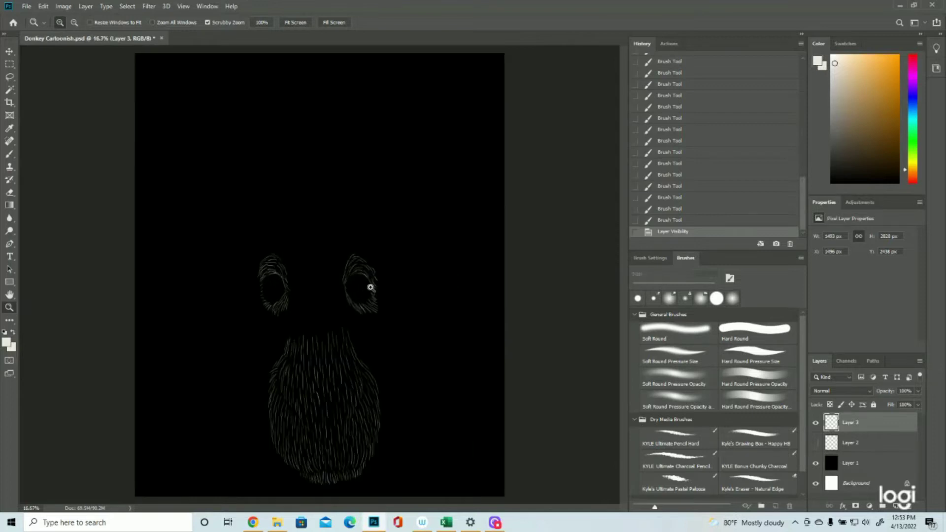
pyautogui.scroll(3, 360, 249)
pyautogui.click(816, 442)
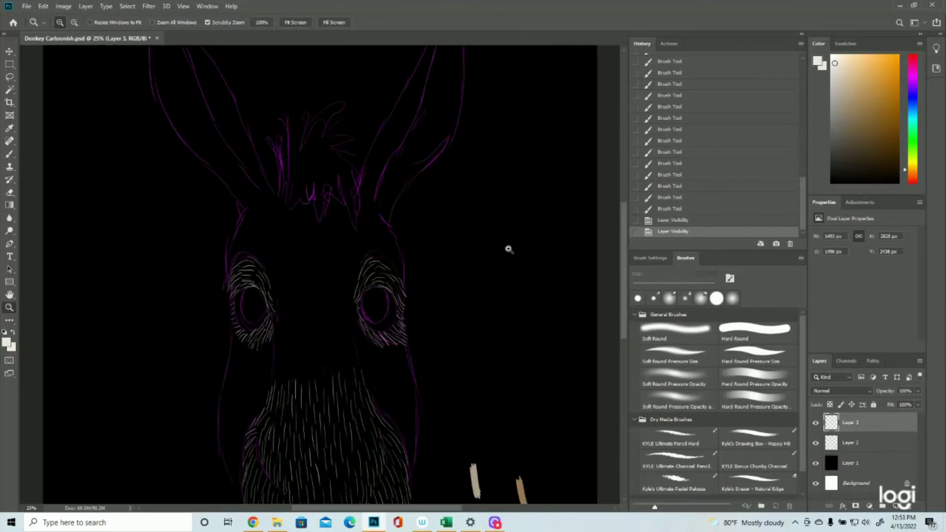
# - Fill the outer section of the right ear with short slanted fur strokes from its base up to the tip using the Brush tool
pyautogui.scroll(3, 493, 252)
pyautogui.scroll(1, 441, 244)
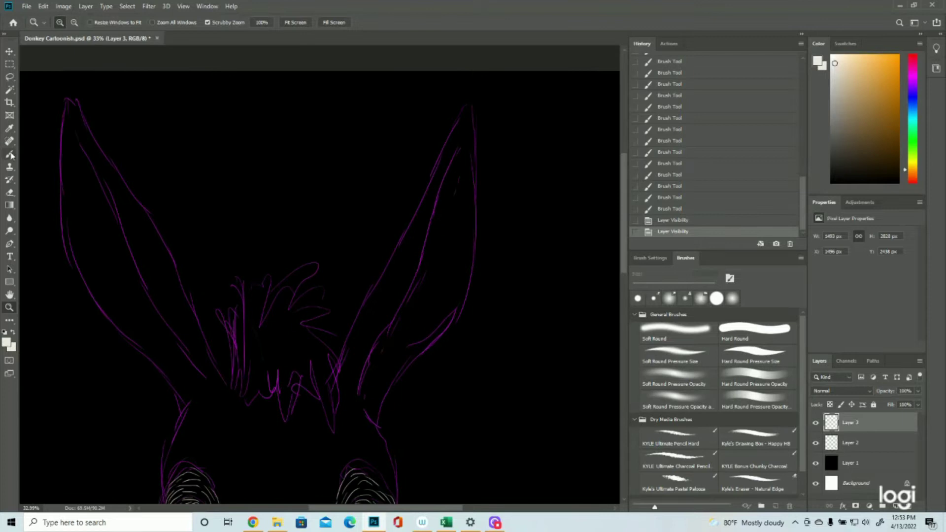
pyautogui.press('b')
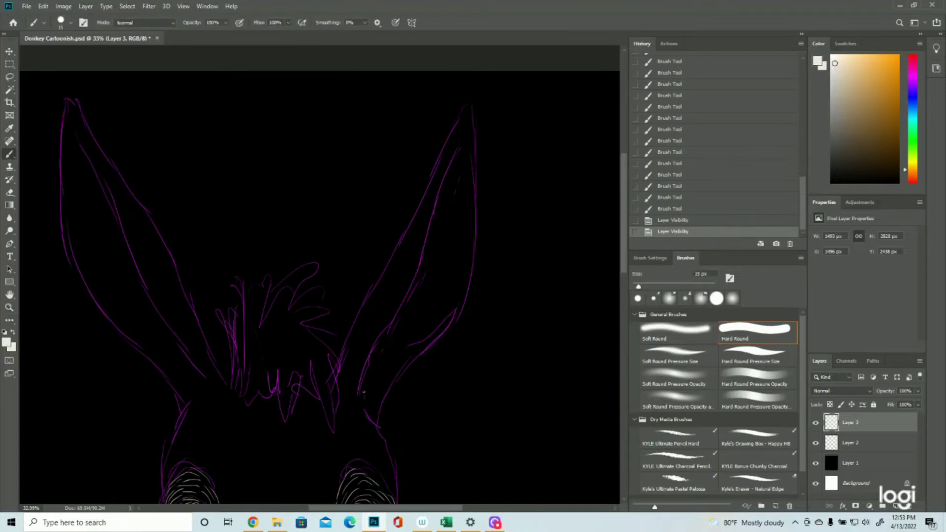
pyautogui.moveTo(360, 394); pyautogui.dragTo(366, 386)
pyautogui.moveTo(362, 391)
pyautogui.mouseDown()
pyautogui.moveTo(387, 366)
pyautogui.moveTo(380, 389)
pyautogui.mouseUp()
pyautogui.moveTo(367, 405); pyautogui.dragTo(380, 398)
pyautogui.moveTo(370, 418)
pyautogui.mouseDown()
pyautogui.moveTo(389, 383)
pyautogui.moveTo(376, 385)
pyautogui.moveTo(400, 374)
pyautogui.moveTo(380, 397)
pyautogui.moveTo(399, 362)
pyautogui.moveTo(367, 371)
pyautogui.moveTo(388, 356)
pyautogui.moveTo(373, 370)
pyautogui.moveTo(368, 358)
pyautogui.moveTo(389, 347)
pyautogui.moveTo(393, 328)
pyautogui.mouseUp()
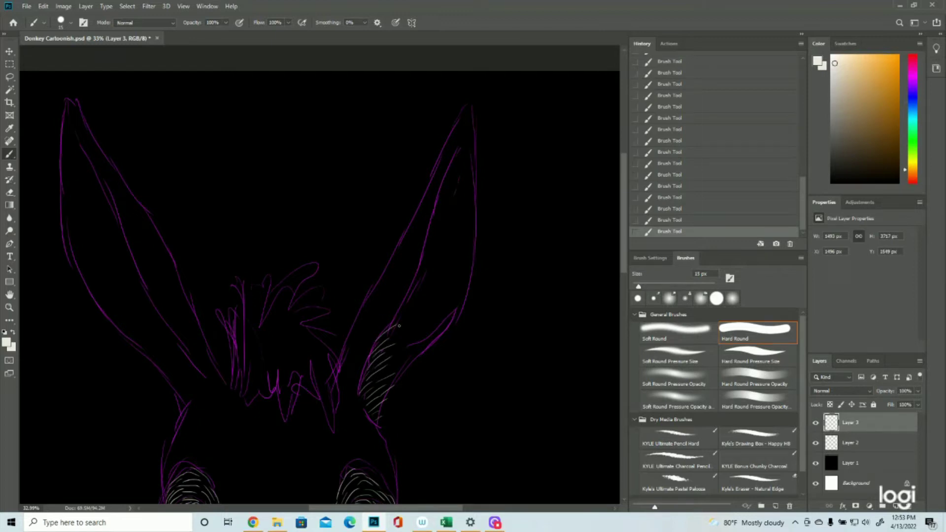
pyautogui.moveTo(388, 370)
pyautogui.mouseDown()
pyautogui.moveTo(409, 362)
pyautogui.moveTo(392, 354)
pyautogui.moveTo(425, 347)
pyautogui.mouseUp()
pyautogui.moveTo(392, 340); pyautogui.dragTo(456, 325)
pyautogui.moveTo(423, 284); pyautogui.dragTo(476, 241)
pyautogui.moveTo(442, 182); pyautogui.dragTo(476, 139)
# - Paint matching fur strokes in the left ear from base to tip, and check the result with the sketch layer toggled off and on
pyautogui.moveTo(165, 382); pyautogui.dragTo(206, 386)
pyautogui.moveTo(158, 358)
pyautogui.mouseDown()
pyautogui.moveTo(199, 371)
pyautogui.moveTo(118, 291)
pyautogui.moveTo(66, 219)
pyautogui.moveTo(69, 118)
pyautogui.mouseUp()
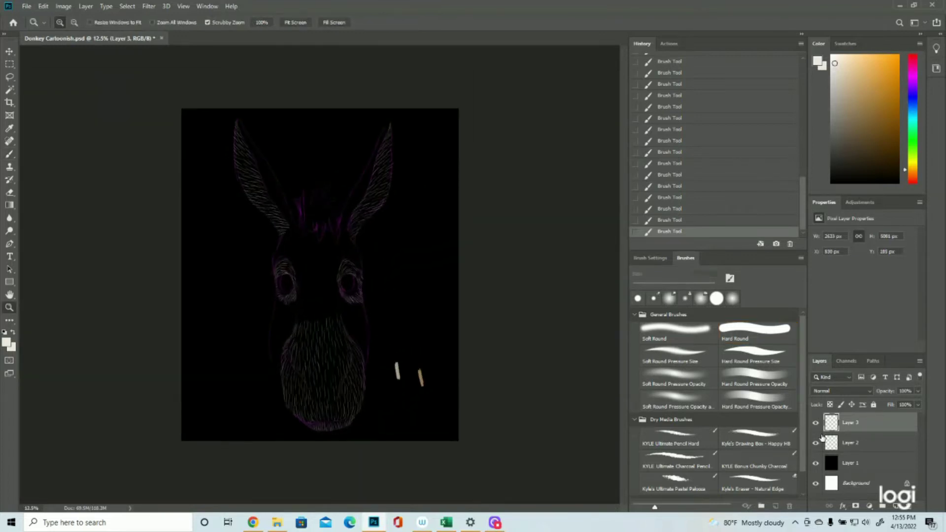
pyautogui.click(816, 443)
pyautogui.click(815, 443)
# - Add a new layer and sample the light tan swatch beside the head as the foreground colour, ae9d89
pyautogui.click(896, 506)
pyautogui.moveTo(367, 374); pyautogui.dragTo(385, 377)
pyautogui.click(7, 343)
pyautogui.click(431, 401)
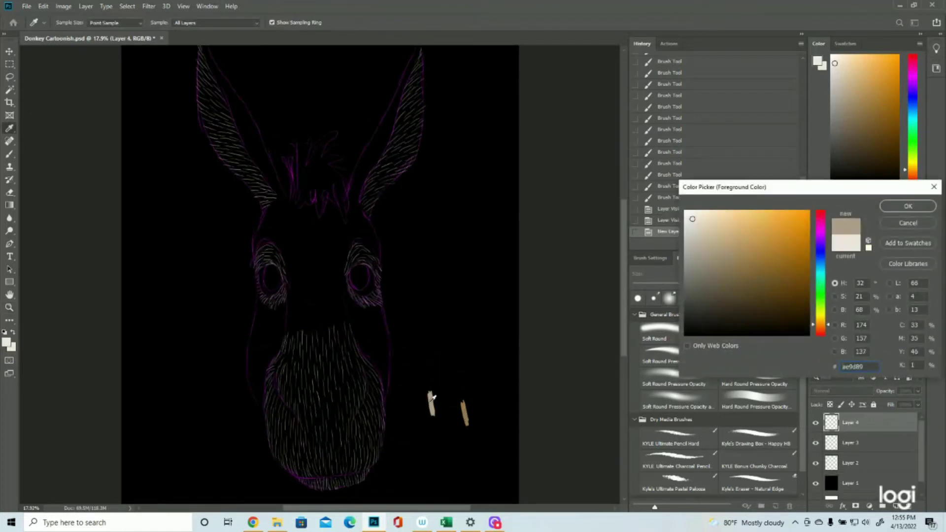
pyautogui.click(908, 206)
# - Paint tan fur strokes radiating outward from the centre of the forehead between the two eyes
pyautogui.press('z')
pyautogui.scroll(1, 390, 318)
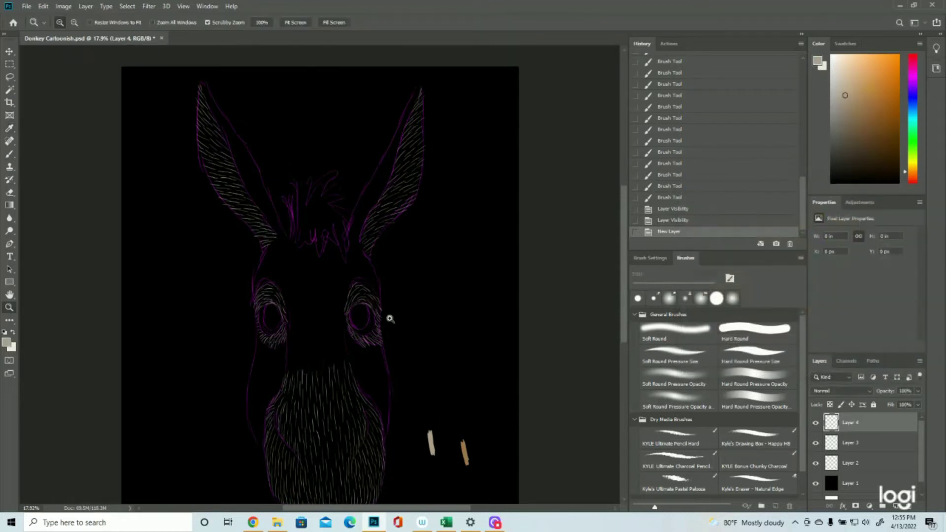
pyautogui.moveTo(338, 363); pyautogui.dragTo(354, 355)
pyautogui.scroll(-1, 353, 354)
pyautogui.click(9, 154)
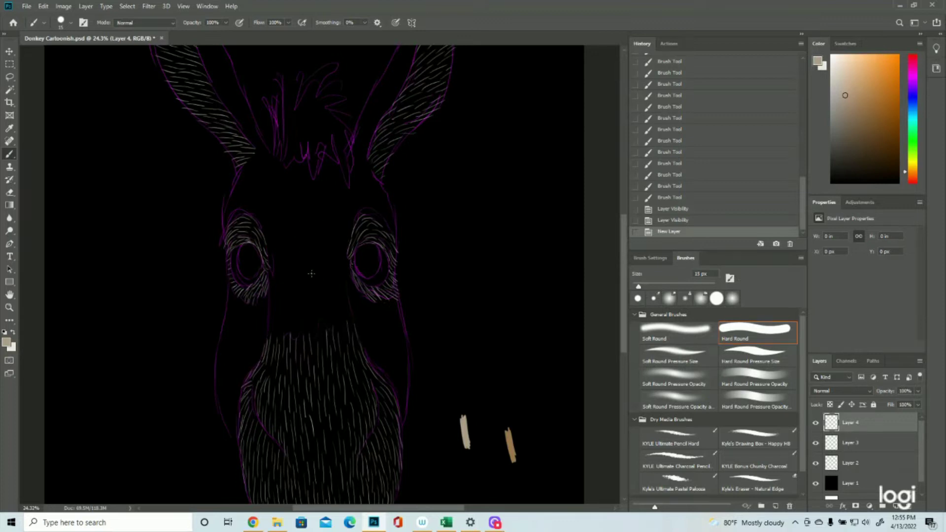
pyautogui.moveTo(309, 244)
pyautogui.mouseDown()
pyautogui.moveTo(312, 218)
pyautogui.moveTo(313, 259)
pyautogui.mouseUp()
pyautogui.moveTo(306, 244)
pyautogui.mouseDown()
pyautogui.moveTo(307, 262)
pyautogui.moveTo(324, 236)
pyautogui.moveTo(349, 243)
pyautogui.moveTo(324, 221)
pyautogui.moveTo(320, 255)
pyautogui.moveTo(331, 247)
pyautogui.moveTo(292, 263)
pyautogui.moveTo(285, 245)
pyautogui.moveTo(270, 242)
pyautogui.moveTo(309, 275)
pyautogui.moveTo(348, 265)
pyautogui.mouseUp()
pyautogui.moveTo(298, 249)
pyautogui.mouseDown()
pyautogui.moveTo(288, 263)
pyautogui.moveTo(308, 274)
pyautogui.moveTo(303, 286)
pyautogui.moveTo(286, 277)
pyautogui.moveTo(308, 289)
pyautogui.moveTo(335, 285)
pyautogui.moveTo(319, 309)
pyautogui.moveTo(326, 316)
pyautogui.mouseUp()
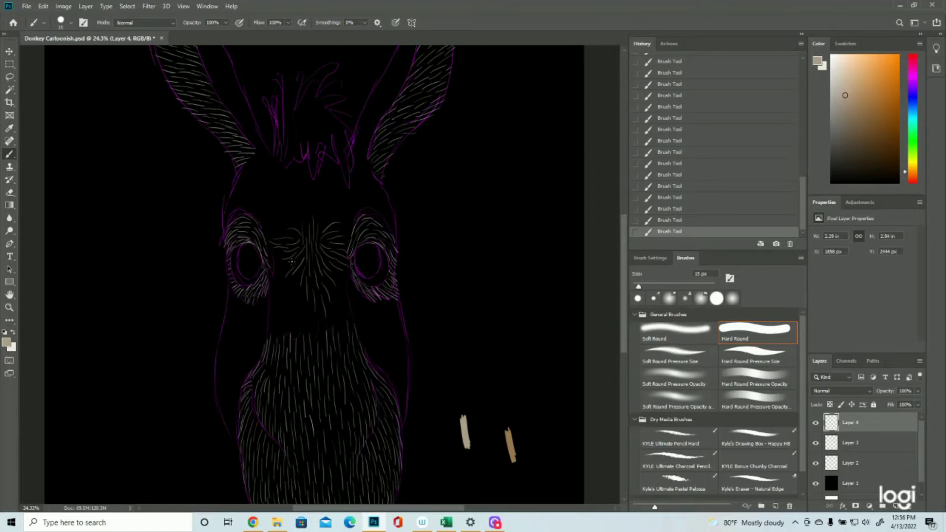
# - Extend the tan fur down the nose bridge to the muzzle, from the left eye's inner corner to below the right eye
pyautogui.moveTo(285, 248)
pyautogui.mouseDown()
pyautogui.moveTo(268, 254)
pyautogui.moveTo(267, 269)
pyautogui.mouseUp()
pyautogui.moveTo(300, 273)
pyautogui.mouseDown()
pyautogui.moveTo(292, 311)
pyautogui.moveTo(321, 339)
pyautogui.mouseUp()
pyautogui.moveTo(297, 308)
pyautogui.mouseDown()
pyautogui.moveTo(291, 342)
pyautogui.moveTo(305, 345)
pyautogui.mouseUp()
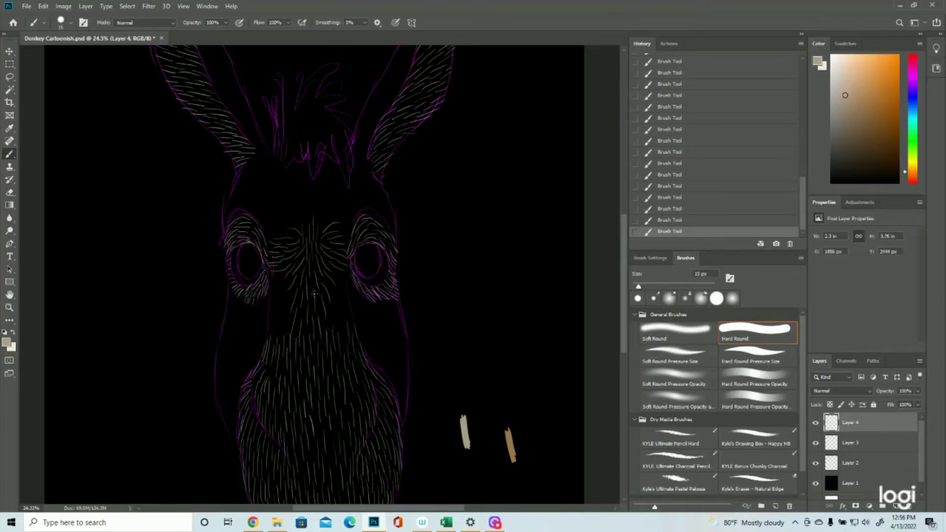
pyautogui.moveTo(333, 288)
pyautogui.mouseDown()
pyautogui.moveTo(344, 306)
pyautogui.moveTo(332, 328)
pyautogui.moveTo(342, 341)
pyautogui.mouseUp()
pyautogui.moveTo(337, 280)
pyautogui.mouseDown()
pyautogui.moveTo(366, 320)
pyautogui.moveTo(394, 311)
pyautogui.moveTo(401, 320)
pyautogui.moveTo(376, 324)
pyautogui.moveTo(405, 339)
pyautogui.mouseUp()
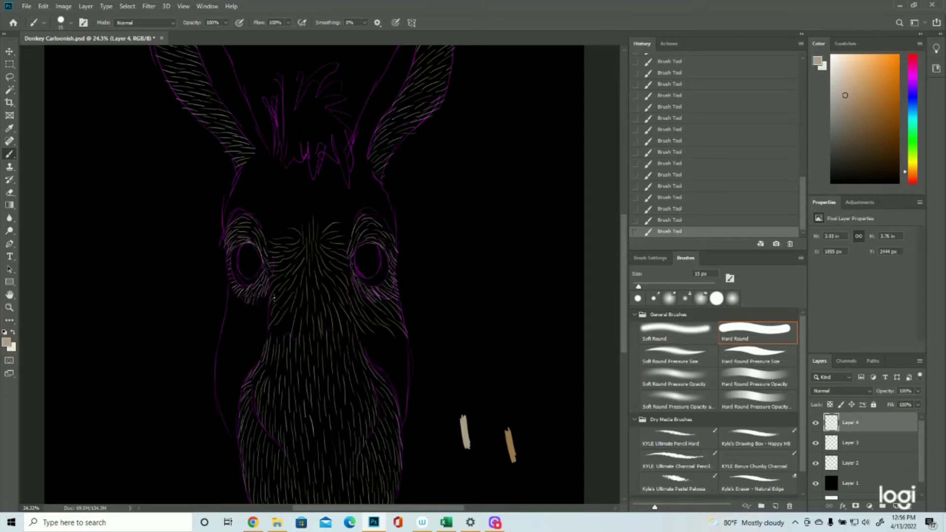
# - Cover the left cheek with long curved tan fur strokes from below the eye down to the muzzle's side
pyautogui.moveTo(270, 292)
pyautogui.mouseDown()
pyautogui.moveTo(256, 313)
pyautogui.moveTo(262, 328)
pyautogui.moveTo(245, 344)
pyautogui.mouseUp()
pyautogui.moveTo(267, 325); pyautogui.dragTo(231, 388)
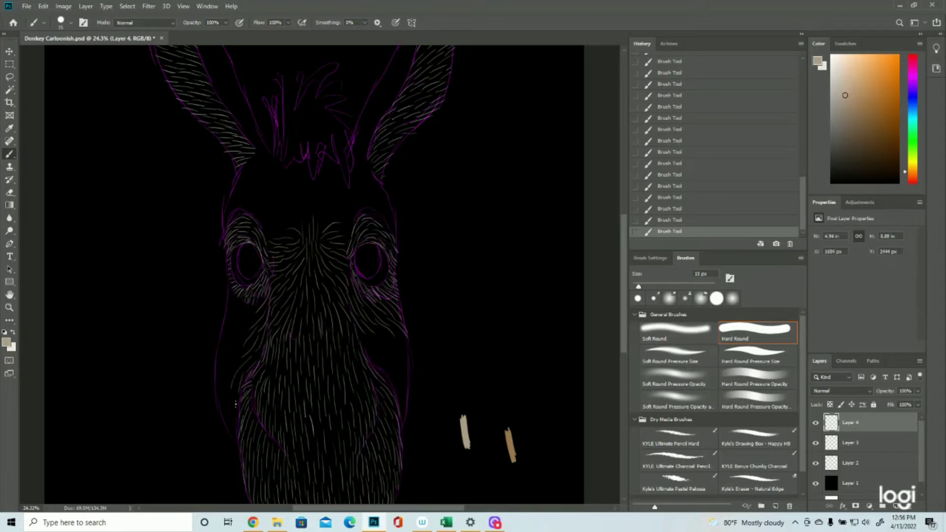
pyautogui.moveTo(259, 304); pyautogui.dragTo(231, 335)
pyautogui.moveTo(234, 285); pyautogui.dragTo(219, 348)
pyautogui.moveTo(252, 318)
pyautogui.mouseDown()
pyautogui.moveTo(216, 366)
pyautogui.moveTo(243, 340)
pyautogui.moveTo(228, 393)
pyautogui.moveTo(228, 362)
pyautogui.moveTo(220, 393)
pyautogui.moveTo(220, 367)
pyautogui.moveTo(217, 394)
pyautogui.moveTo(237, 380)
pyautogui.moveTo(234, 400)
pyautogui.moveTo(228, 392)
pyautogui.moveTo(229, 383)
pyautogui.moveTo(236, 432)
pyautogui.moveTo(217, 387)
pyautogui.moveTo(216, 400)
pyautogui.moveTo(233, 443)
pyautogui.moveTo(262, 468)
pyautogui.mouseUp()
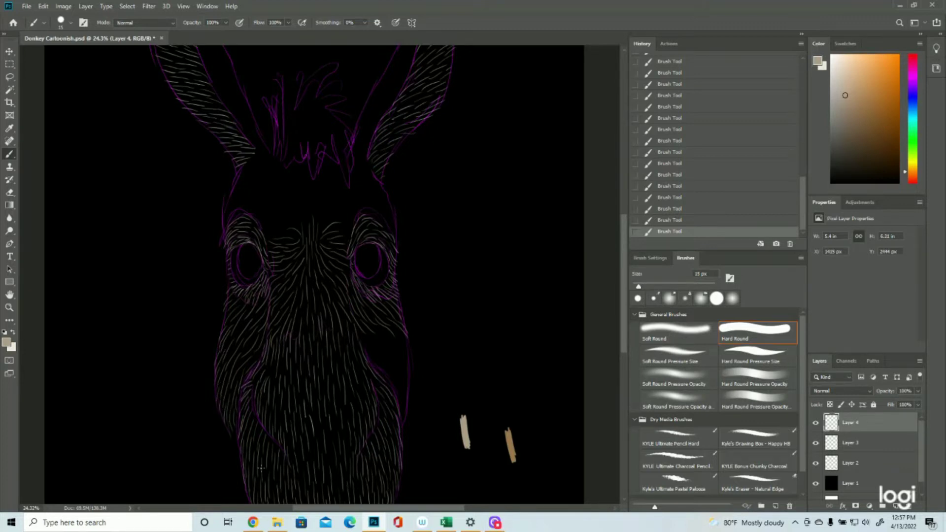
# - Paint tan fur strokes fanning upward on the forehead above and beside the left eye
pyautogui.moveTo(274, 222)
pyautogui.mouseDown()
pyautogui.moveTo(300, 225)
pyautogui.moveTo(280, 208)
pyautogui.moveTo(282, 234)
pyautogui.moveTo(254, 209)
pyautogui.moveTo(283, 226)
pyautogui.moveTo(258, 208)
pyautogui.mouseUp()
pyautogui.moveTo(310, 222); pyautogui.dragTo(293, 193)
pyautogui.scroll(3, 354, 353)
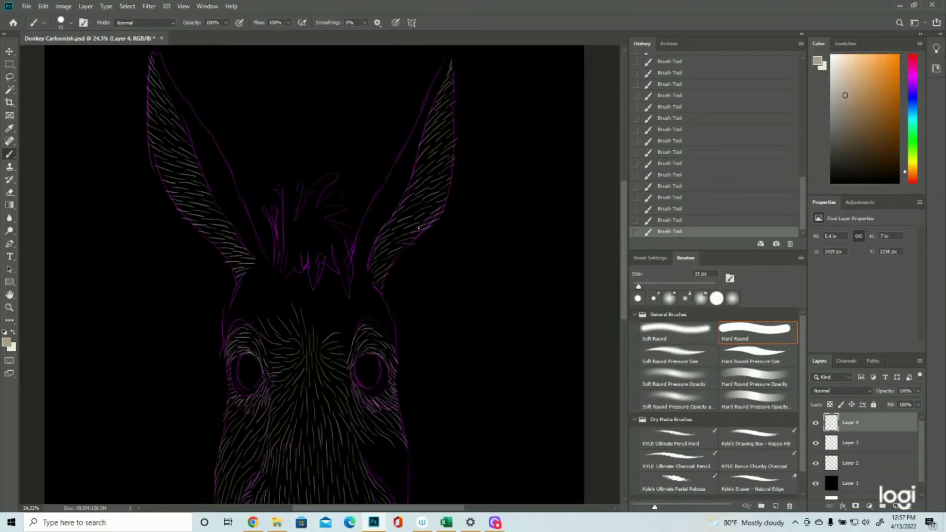
# - Fill the right cheek with curved tan fur strokes from below the eye along the face's outer edge
pyautogui.scroll(-3, 434, 296)
pyautogui.moveTo(376, 300); pyautogui.dragTo(401, 321)
pyautogui.moveTo(382, 308)
pyautogui.mouseDown()
pyautogui.moveTo(405, 333)
pyautogui.moveTo(408, 370)
pyautogui.mouseUp()
# - Cover the upper forehead with tan fur strokes running up to the ear bases and the forelock
pyautogui.scroll(3, 403, 365)
pyautogui.moveTo(340, 318); pyautogui.dragTo(364, 288)
pyautogui.moveTo(275, 296); pyautogui.dragTo(243, 254)
pyautogui.moveTo(323, 277); pyautogui.dragTo(326, 245)
pyautogui.moveTo(285, 269); pyautogui.dragTo(272, 246)
# - Line the inner edges of the right and left ears with slanted tan fur strokes up to the tips
pyautogui.moveTo(360, 242); pyautogui.dragTo(371, 219)
pyautogui.moveTo(388, 165); pyautogui.dragTo(399, 142)
pyautogui.scroll(3, 420, 198)
pyautogui.moveTo(429, 177); pyautogui.dragTo(439, 155)
pyautogui.moveTo(253, 320); pyautogui.dragTo(243, 295)
pyautogui.moveTo(228, 261); pyautogui.dragTo(218, 238)
pyautogui.moveTo(185, 195); pyautogui.dragTo(172, 171)
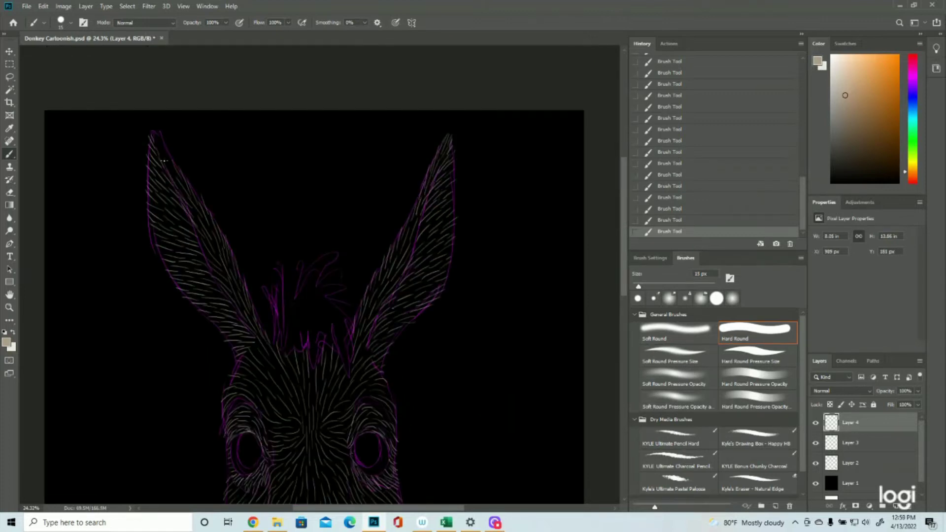
# - Hide the sketch layer, fill the gap at the left cheek's lower edge with tan fur strokes, and show the sketch again
pyautogui.press('z')
pyautogui.moveTo(390, 292); pyautogui.dragTo(345, 292)
pyautogui.click(816, 464)
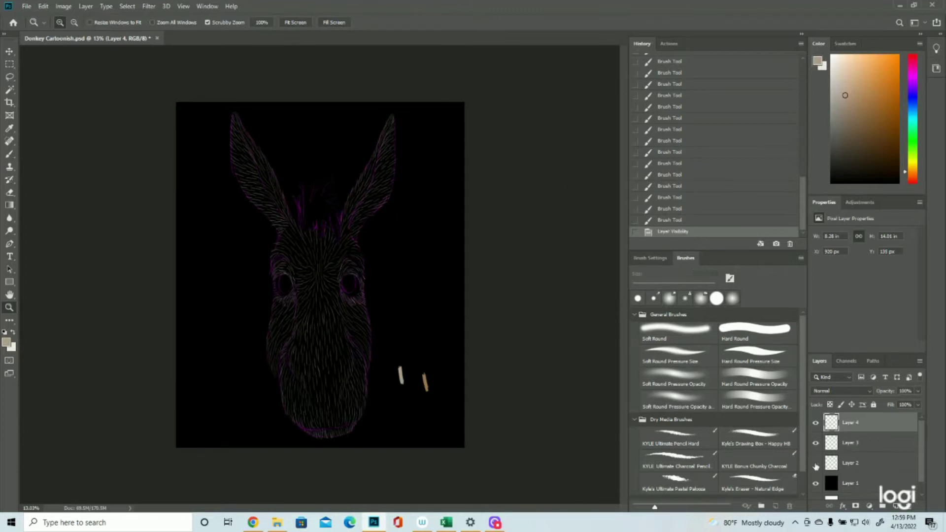
pyautogui.click(416, 333)
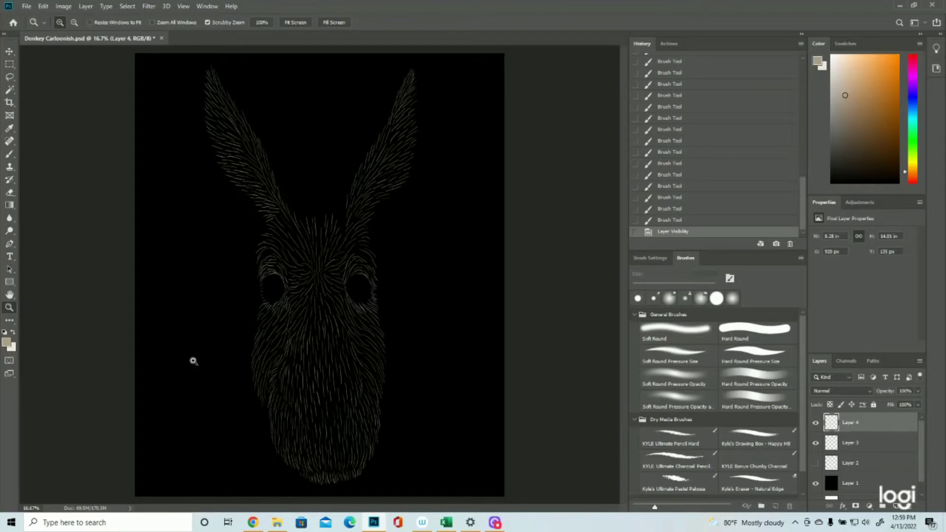
pyautogui.click(9, 153)
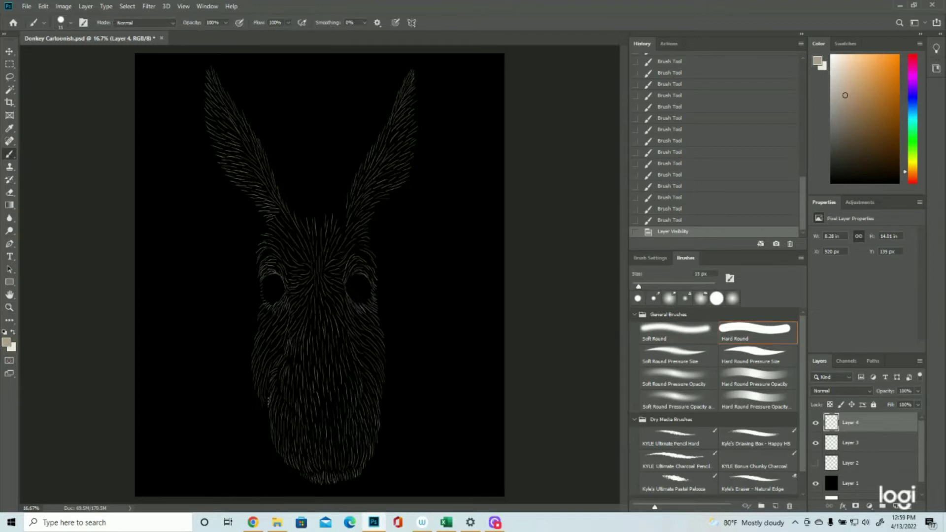
pyautogui.moveTo(269, 389)
pyautogui.mouseDown()
pyautogui.moveTo(269, 420)
pyautogui.moveTo(259, 405)
pyautogui.mouseUp()
pyautogui.click(816, 463)
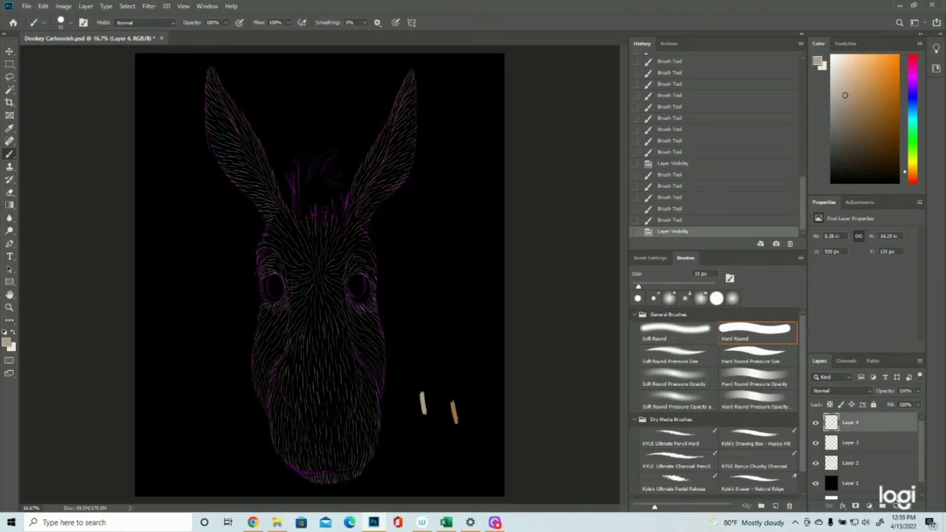
# - Add another new layer and set the foreground colour to the neutral grey 8f8d8b
pyautogui.click(896, 506)
pyautogui.click(6, 342)
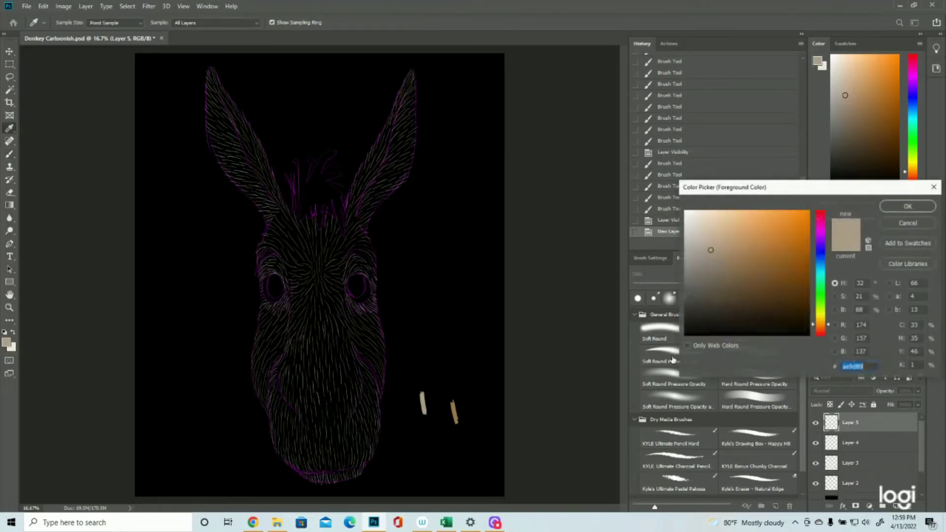
pyautogui.click(689, 260)
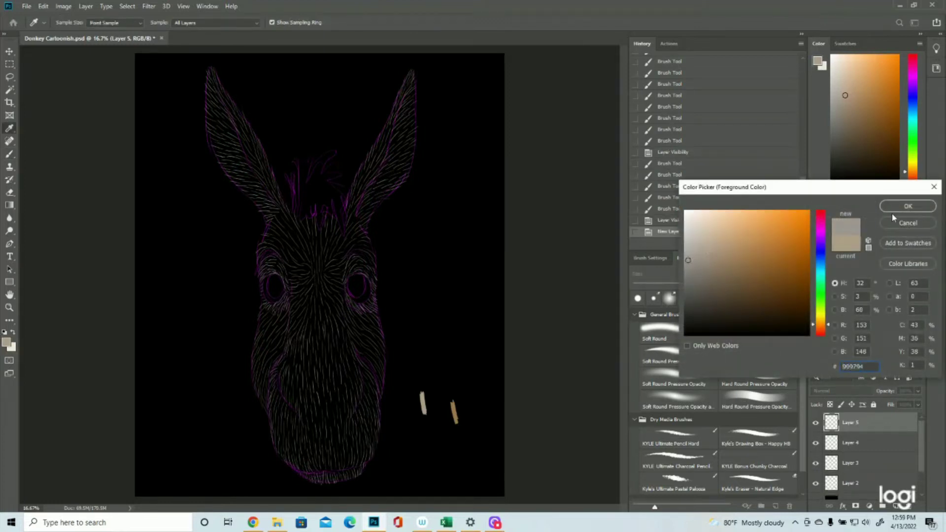
pyautogui.click(689, 265)
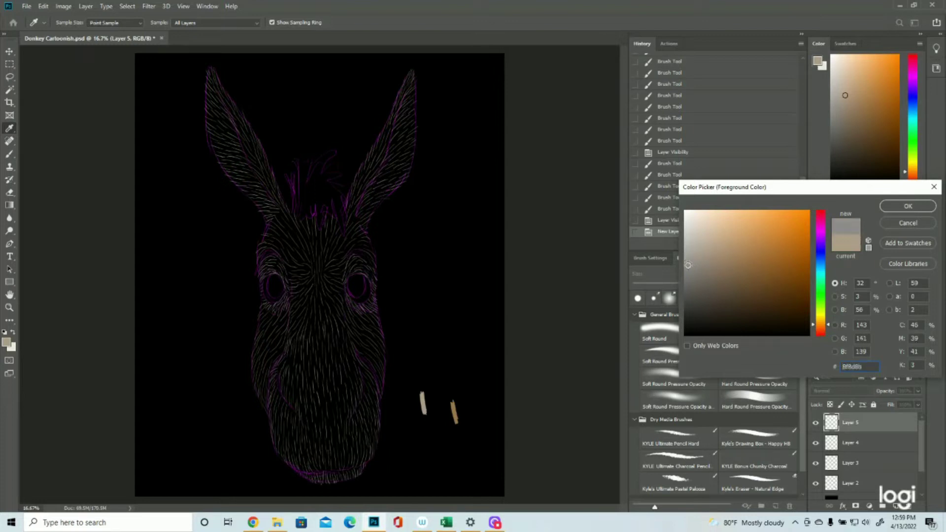
pyautogui.click(897, 209)
# - Paint a short grey swatch stroke on Layer 2 below the two tan swatches
pyautogui.press('b')
pyautogui.click(860, 485)
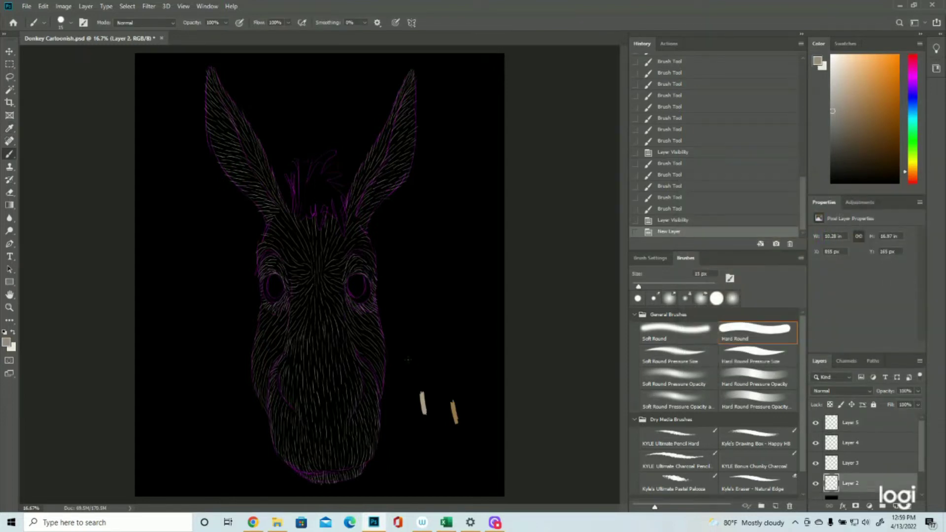
pyautogui.moveTo(439, 446)
pyautogui.mouseDown()
pyautogui.moveTo(438, 429)
pyautogui.moveTo(440, 449)
pyautogui.mouseUp()
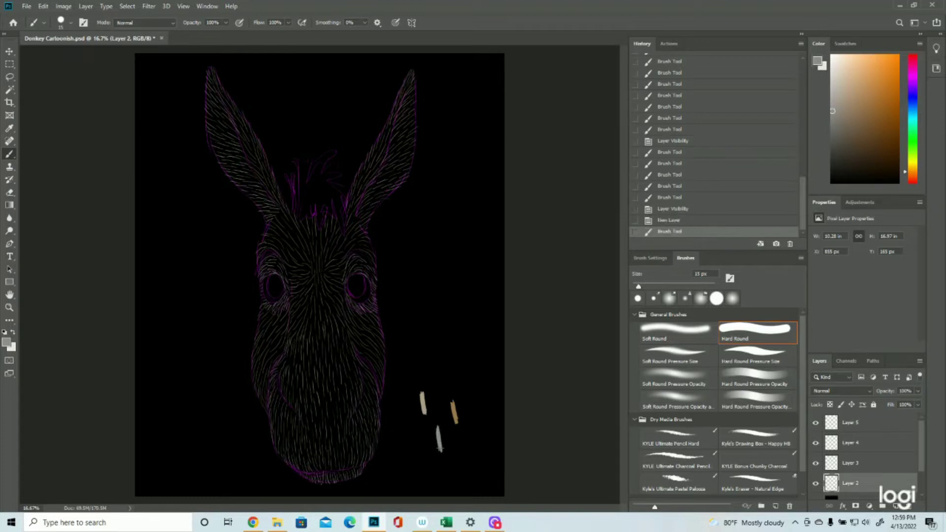
# - On Layer 5, paint the forelock between the ears with long curved grey strokes reaching up and down over the forehead
pyautogui.click(865, 423)
pyautogui.click(816, 423)
pyautogui.click(817, 423)
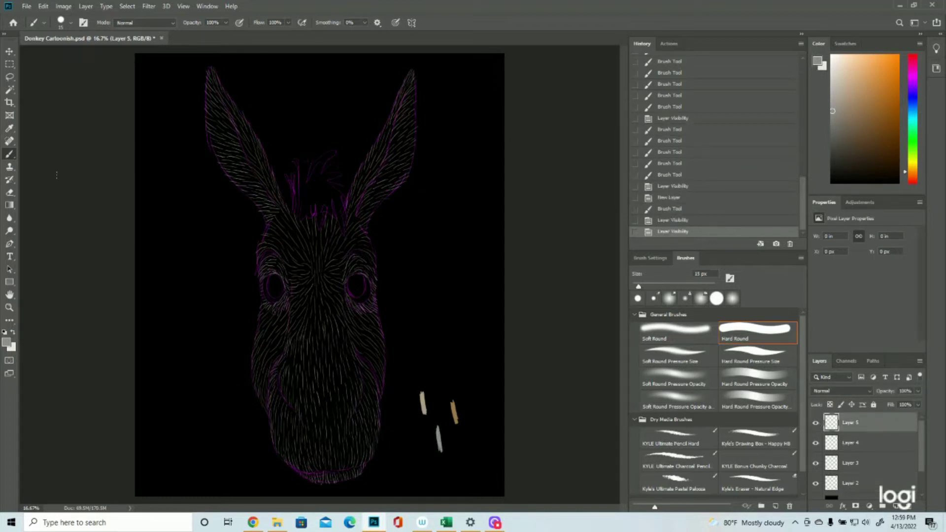
pyautogui.moveTo(302, 218)
pyautogui.mouseDown()
pyautogui.moveTo(312, 195)
pyautogui.moveTo(301, 160)
pyautogui.moveTo(310, 157)
pyautogui.mouseUp()
pyautogui.moveTo(315, 190)
pyautogui.mouseDown()
pyautogui.moveTo(310, 168)
pyautogui.moveTo(325, 163)
pyautogui.moveTo(316, 178)
pyautogui.moveTo(330, 160)
pyautogui.moveTo(319, 161)
pyautogui.mouseUp()
pyautogui.moveTo(310, 212); pyautogui.dragTo(321, 222)
pyautogui.moveTo(320, 187)
pyautogui.mouseDown()
pyautogui.moveTo(327, 213)
pyautogui.moveTo(346, 197)
pyautogui.moveTo(335, 171)
pyautogui.mouseUp()
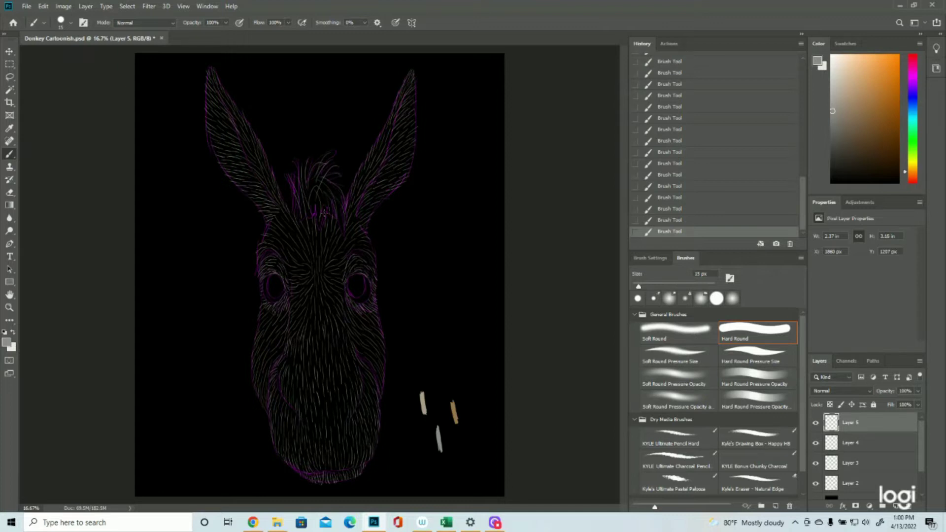
pyautogui.moveTo(317, 206); pyautogui.dragTo(322, 229)
pyautogui.moveTo(319, 188)
pyautogui.mouseDown()
pyautogui.moveTo(309, 206)
pyautogui.moveTo(302, 183)
pyautogui.moveTo(330, 205)
pyautogui.moveTo(311, 188)
pyautogui.mouseUp()
# - Paint arched grey strokes along the upper eyelid creases of the left and right eyes
pyautogui.click(8, 310)
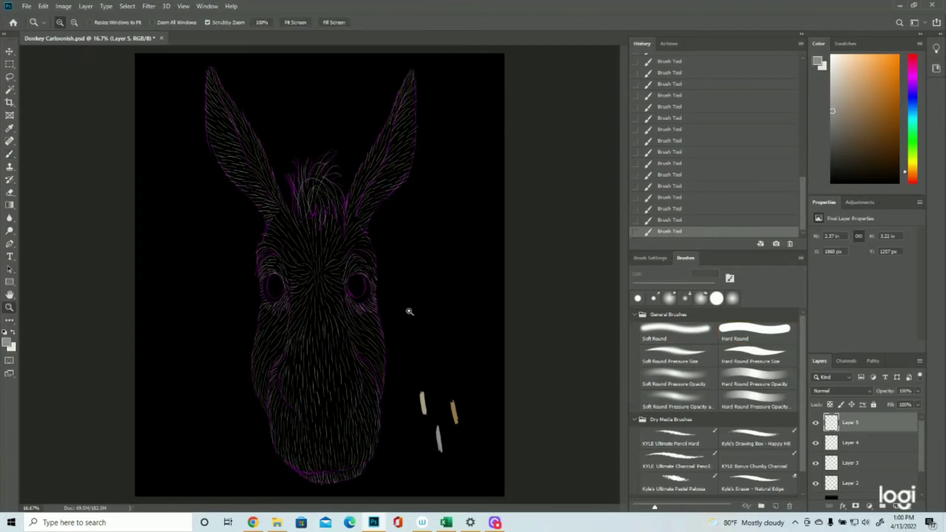
pyautogui.click(408, 310)
pyautogui.click(8, 159)
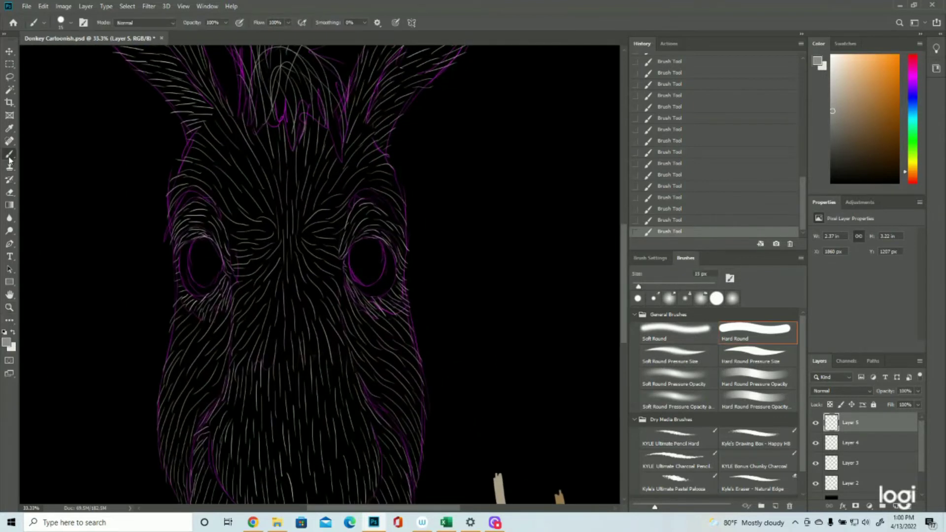
pyautogui.moveTo(192, 195); pyautogui.dragTo(171, 224)
pyautogui.moveTo(349, 211)
pyautogui.mouseDown()
pyautogui.moveTo(362, 195)
pyautogui.moveTo(371, 198)
pyautogui.moveTo(358, 194)
pyautogui.moveTo(378, 197)
pyautogui.moveTo(366, 194)
pyautogui.moveTo(398, 223)
pyautogui.mouseUp()
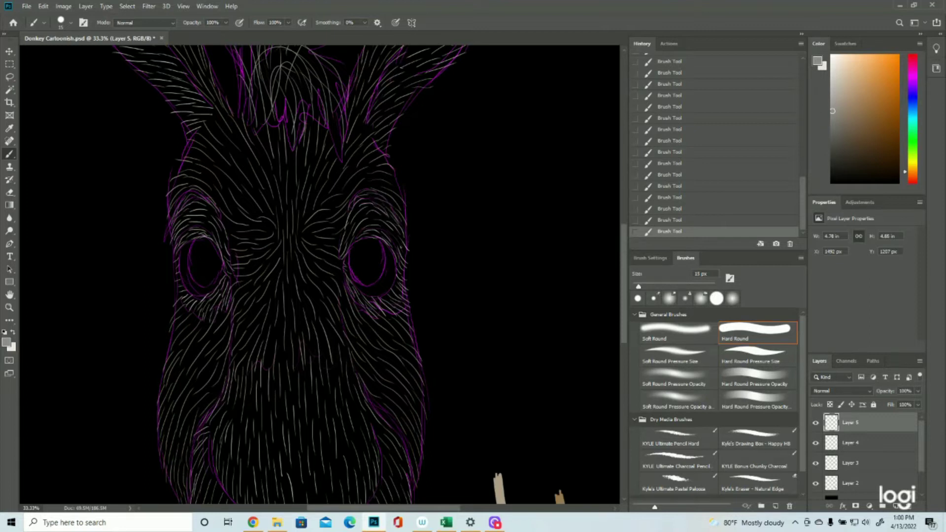
# - Hide the sketch layer to review the fur and forelock on the whole head, and show it again before resuming with the Brush tool
pyautogui.click(816, 483)
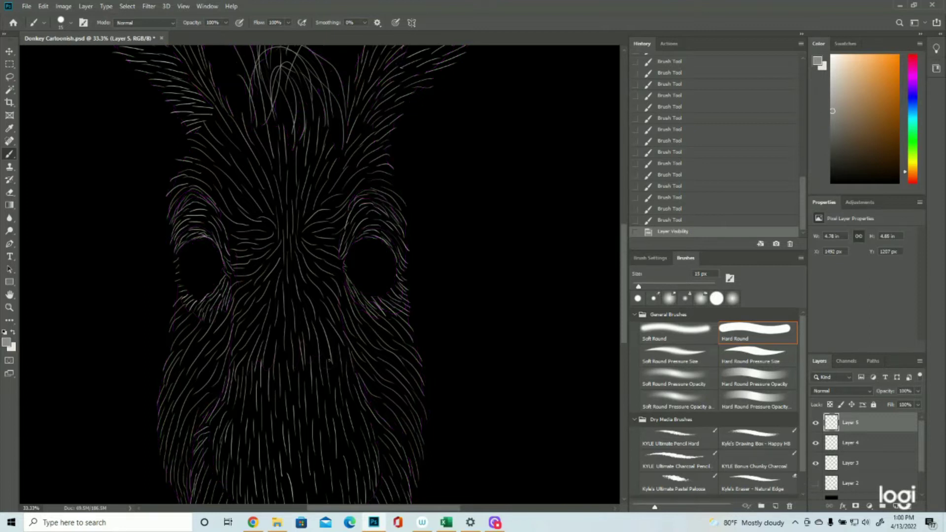
pyautogui.click(9, 307)
pyautogui.moveTo(311, 287); pyautogui.dragTo(265, 286)
pyautogui.click(398, 310)
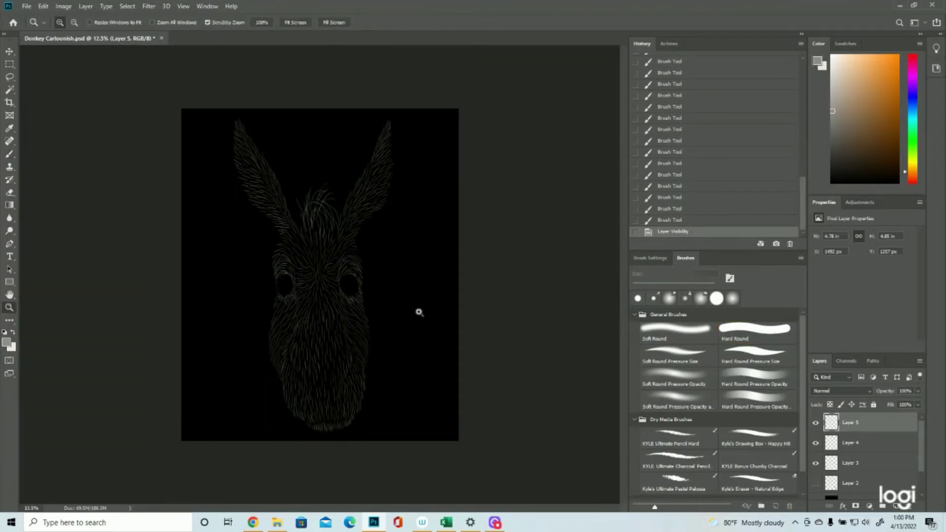
pyautogui.click(416, 312)
pyautogui.click(816, 483)
pyautogui.click(9, 153)
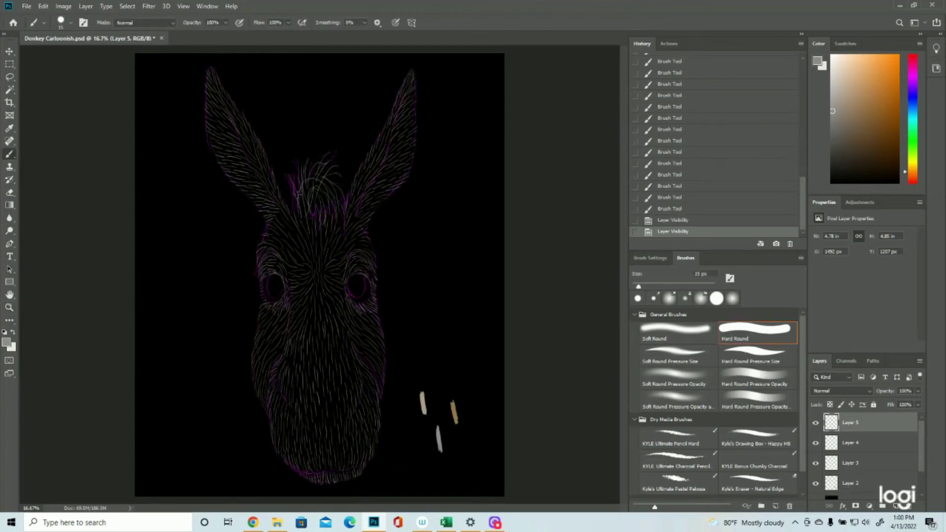
# - Paint more grey strokes on the forelock's left side and undo the long test stroke beside the head
pyautogui.moveTo(295, 215)
pyautogui.mouseDown()
pyautogui.moveTo(288, 189)
pyautogui.moveTo(304, 170)
pyautogui.moveTo(294, 159)
pyautogui.moveTo(315, 156)
pyautogui.mouseUp()
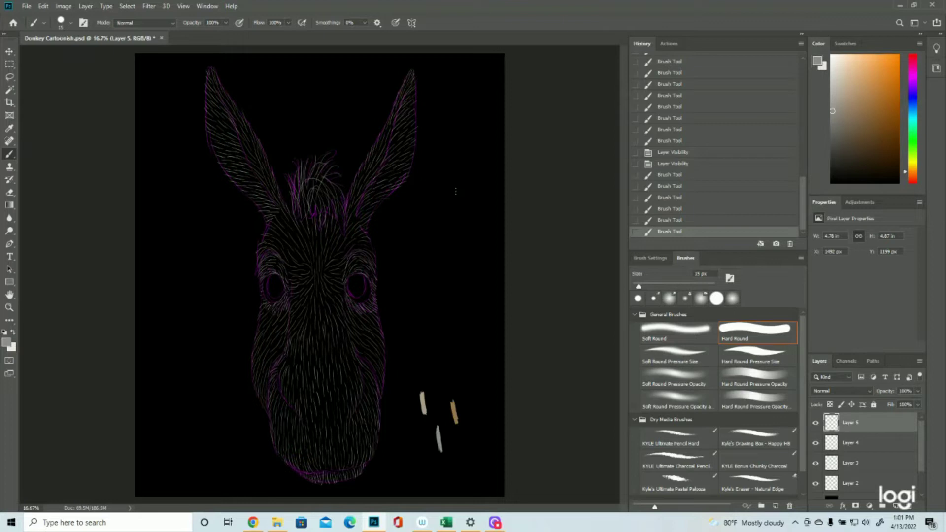
pyautogui.moveTo(444, 184); pyautogui.dragTo(451, 283)
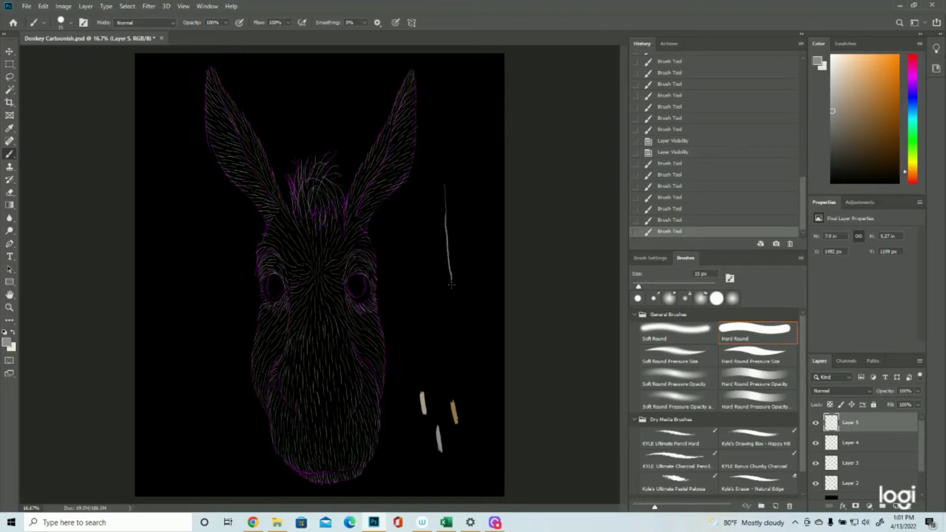
pyautogui.click(685, 222)
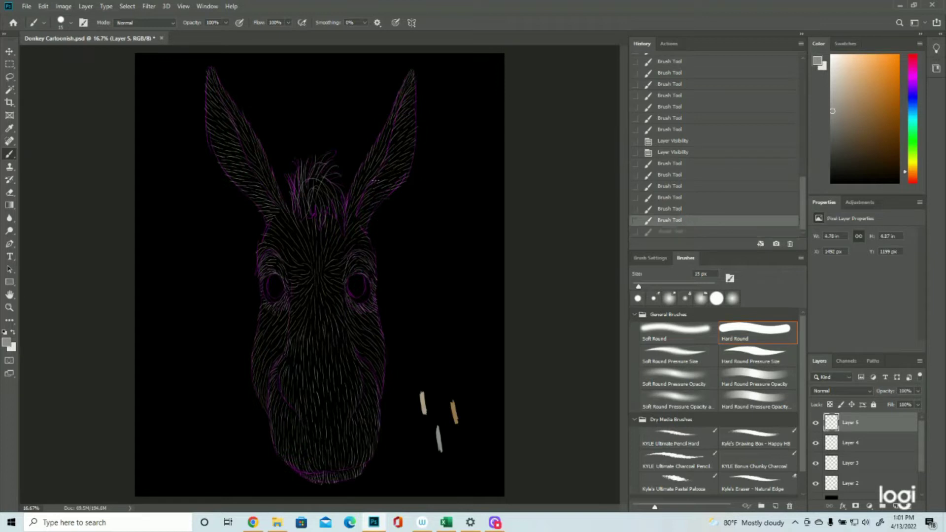
# - Add a new layer above Layer 5 and set the foreground colour to off-white ede7dd
pyautogui.click(816, 484)
pyautogui.click(897, 506)
pyautogui.scroll(-1, 880, 482)
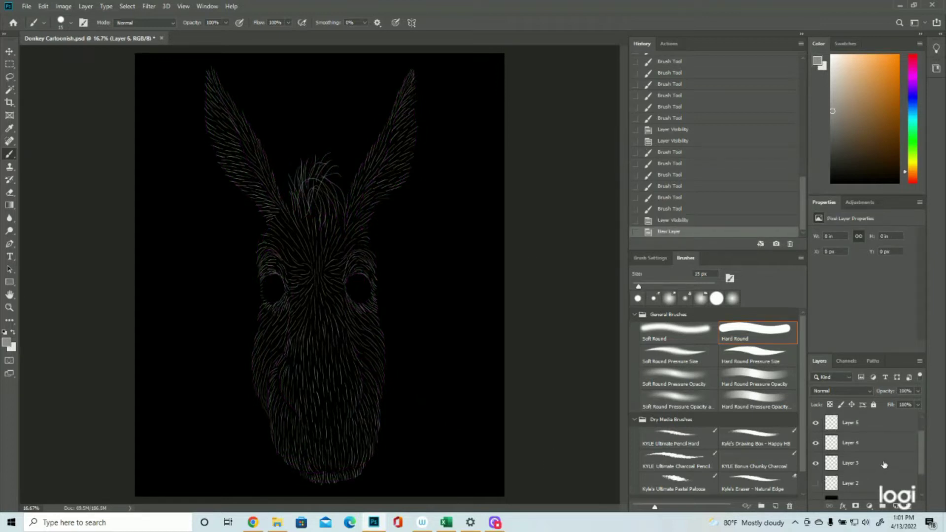
pyautogui.click(816, 483)
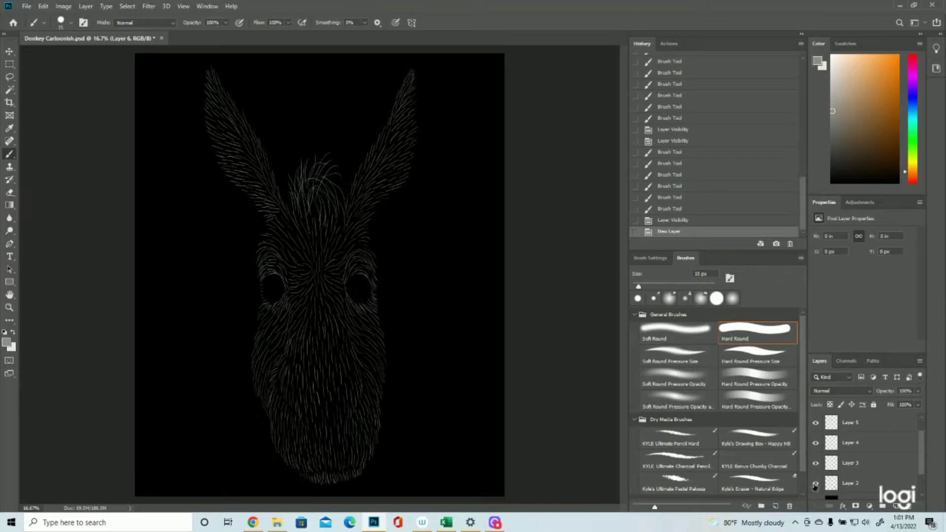
pyautogui.click(6, 341)
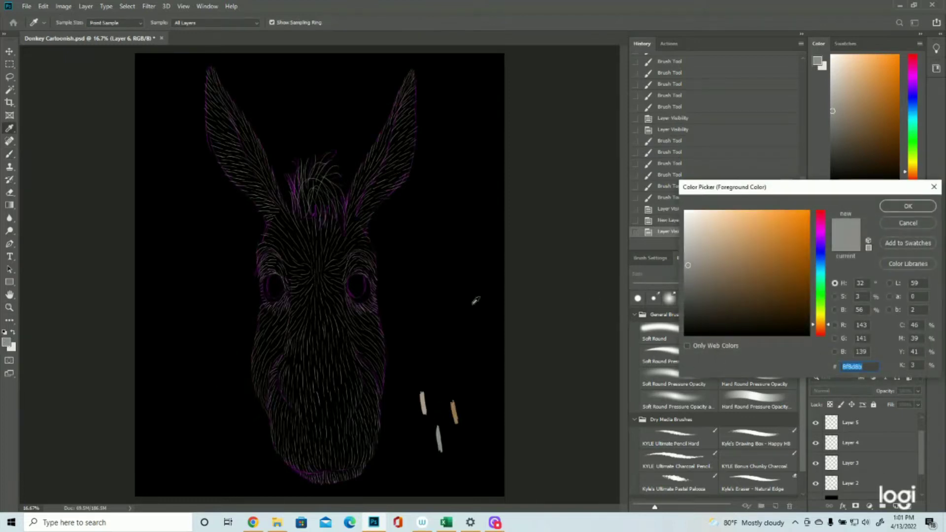
pyautogui.click(14, 348)
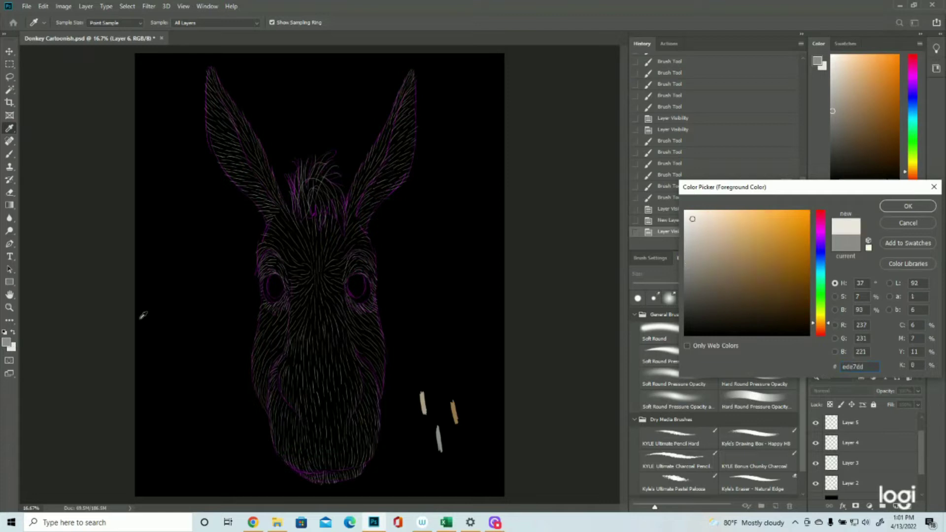
pyautogui.click(904, 206)
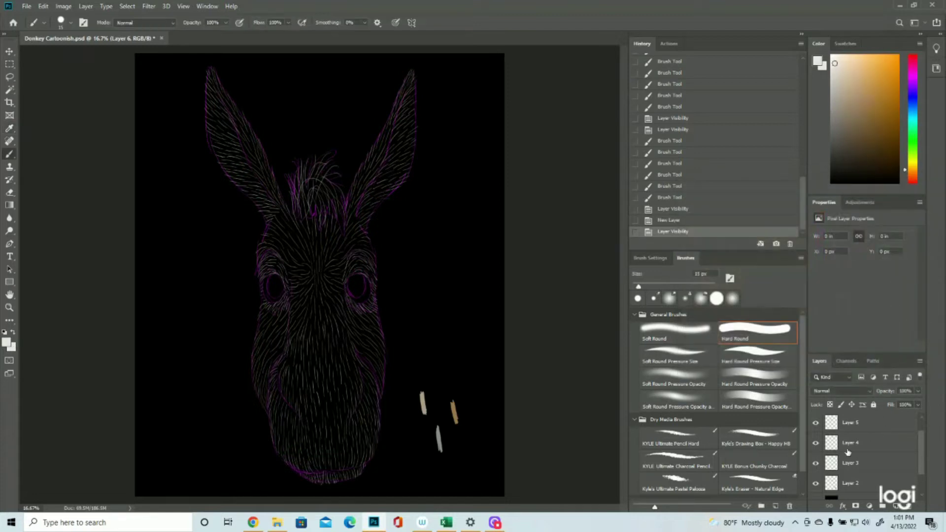
# - Hide the sketch on Layer 2 and the forelock on Layer 5, keeping the fur on Layer 4 shown
pyautogui.click(816, 485)
pyautogui.scroll(1, 868, 463)
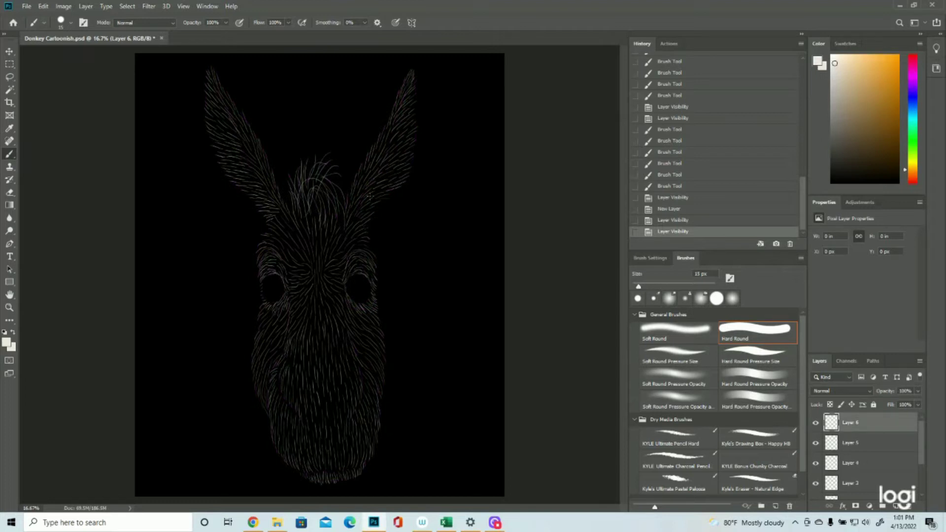
pyautogui.click(816, 443)
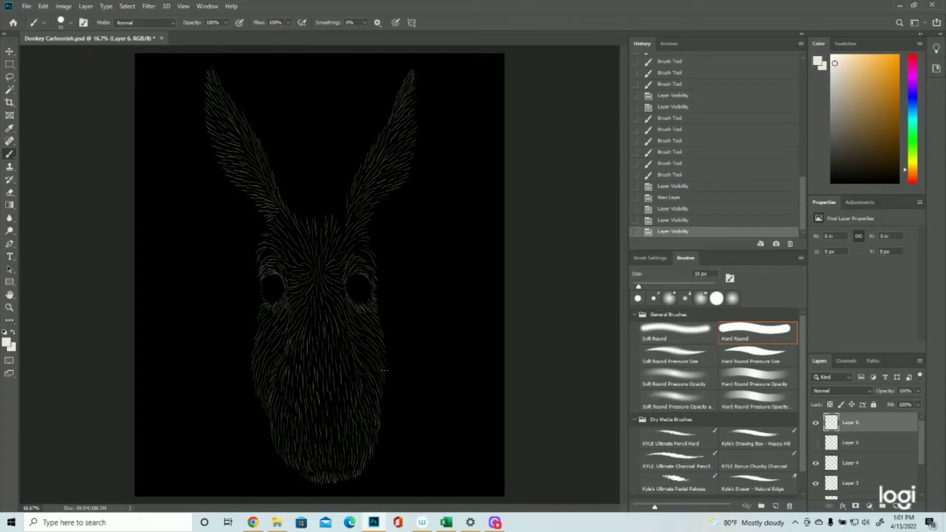
pyautogui.click(816, 463)
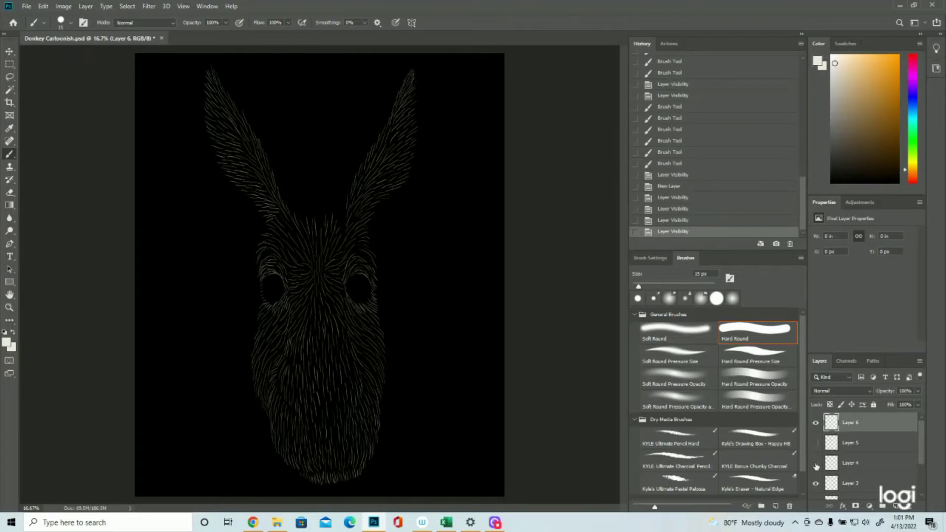
pyautogui.click(816, 464)
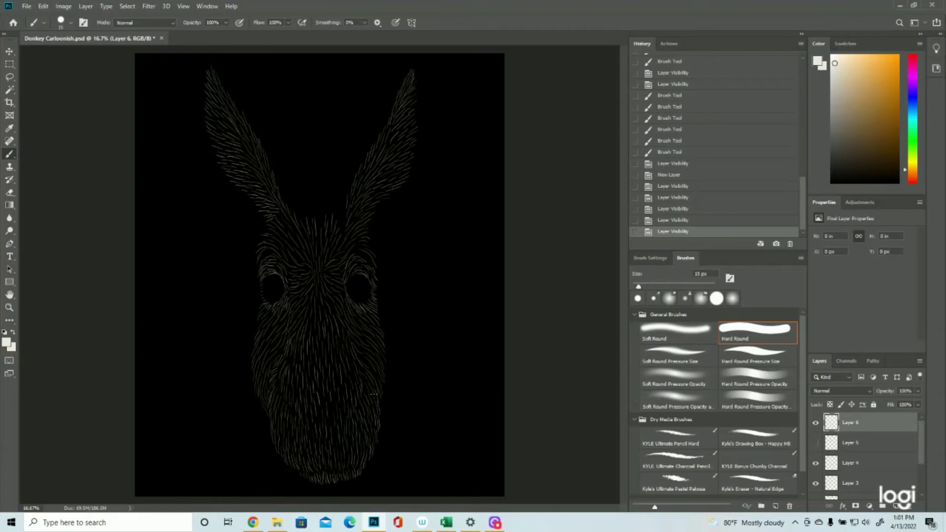
# - On Layer 6, brush short off-white strokes along the muzzle's right edge, across the chin and up its left edge
pyautogui.press('z')
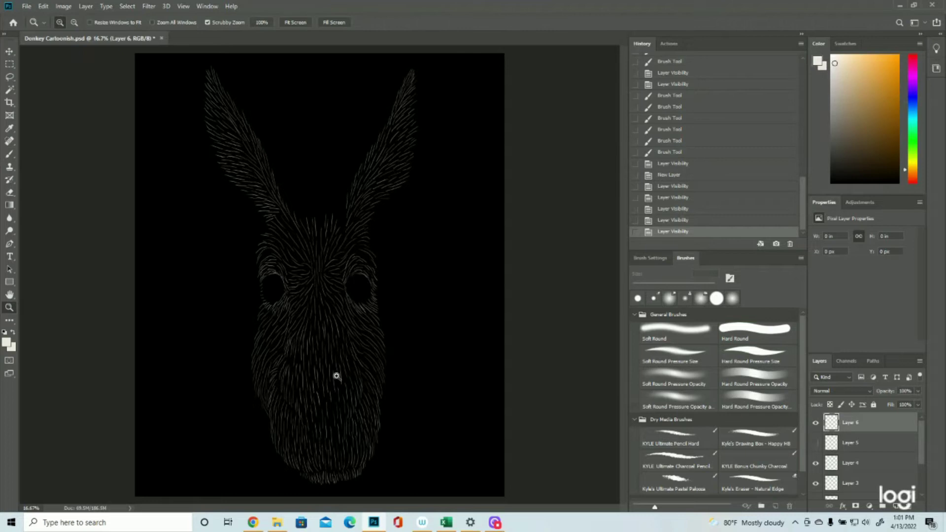
pyautogui.click(374, 390)
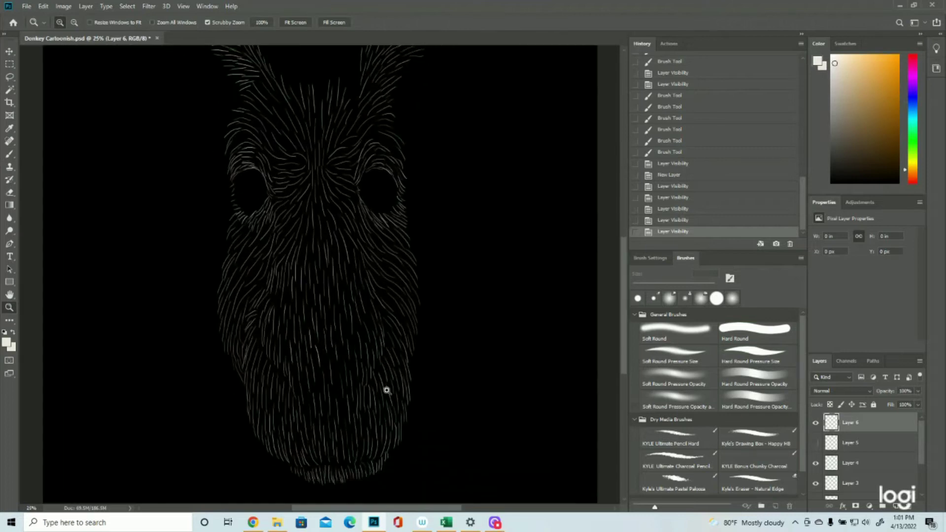
pyautogui.click(9, 153)
pyautogui.moveTo(401, 331); pyautogui.dragTo(411, 364)
pyautogui.moveTo(402, 337); pyautogui.dragTo(411, 387)
pyautogui.moveTo(408, 362); pyautogui.dragTo(409, 391)
pyautogui.moveTo(408, 389)
pyautogui.mouseDown()
pyautogui.moveTo(407, 422)
pyautogui.moveTo(400, 384)
pyautogui.moveTo(396, 450)
pyautogui.moveTo(398, 400)
pyautogui.moveTo(395, 446)
pyautogui.moveTo(375, 430)
pyautogui.moveTo(390, 443)
pyautogui.moveTo(393, 417)
pyautogui.moveTo(387, 455)
pyautogui.moveTo(388, 426)
pyautogui.moveTo(384, 456)
pyautogui.moveTo(384, 427)
pyautogui.moveTo(377, 458)
pyautogui.moveTo(380, 433)
pyautogui.moveTo(372, 457)
pyautogui.moveTo(383, 443)
pyautogui.moveTo(369, 453)
pyautogui.moveTo(367, 439)
pyautogui.moveTo(376, 446)
pyautogui.moveTo(375, 437)
pyautogui.moveTo(372, 459)
pyautogui.moveTo(368, 430)
pyautogui.moveTo(362, 463)
pyautogui.moveTo(312, 463)
pyautogui.mouseUp()
pyautogui.moveTo(297, 429)
pyautogui.mouseDown()
pyautogui.moveTo(288, 459)
pyautogui.moveTo(286, 429)
pyautogui.moveTo(292, 466)
pyautogui.moveTo(278, 415)
pyautogui.moveTo(283, 457)
pyautogui.moveTo(268, 420)
pyautogui.moveTo(272, 456)
pyautogui.mouseUp()
pyautogui.moveTo(269, 414); pyautogui.dragTo(261, 442)
pyautogui.moveTo(256, 384); pyautogui.dragTo(249, 422)
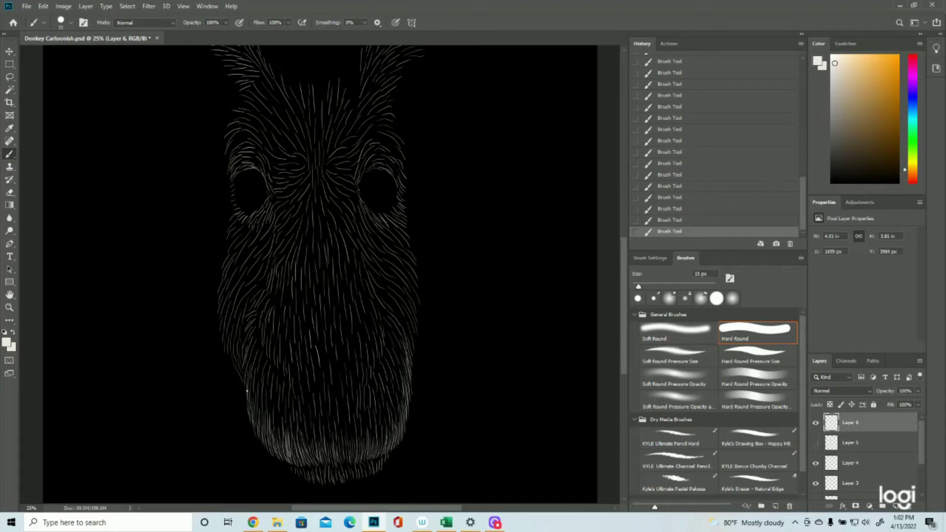
# - Paint off-white strokes around the outer left nostril and curved strokes following the left and right nostril contours
pyautogui.moveTo(254, 349); pyautogui.dragTo(246, 363)
pyautogui.moveTo(254, 329)
pyautogui.mouseDown()
pyautogui.moveTo(264, 290)
pyautogui.moveTo(244, 321)
pyautogui.moveTo(249, 315)
pyautogui.moveTo(244, 350)
pyautogui.moveTo(256, 320)
pyautogui.mouseUp()
pyautogui.moveTo(261, 353)
pyautogui.mouseDown()
pyautogui.moveTo(252, 393)
pyautogui.moveTo(245, 383)
pyautogui.moveTo(258, 385)
pyautogui.mouseUp()
pyautogui.moveTo(264, 364); pyautogui.dragTo(260, 398)
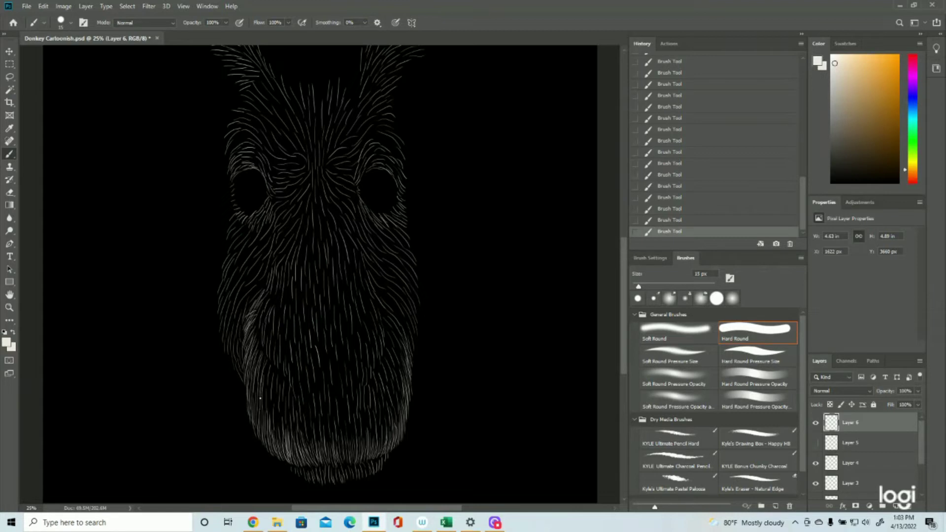
pyautogui.moveTo(259, 366)
pyautogui.mouseDown()
pyautogui.moveTo(265, 405)
pyautogui.moveTo(258, 387)
pyautogui.mouseUp()
pyautogui.moveTo(271, 300)
pyautogui.mouseDown()
pyautogui.moveTo(264, 355)
pyautogui.moveTo(288, 373)
pyautogui.moveTo(297, 397)
pyautogui.mouseUp()
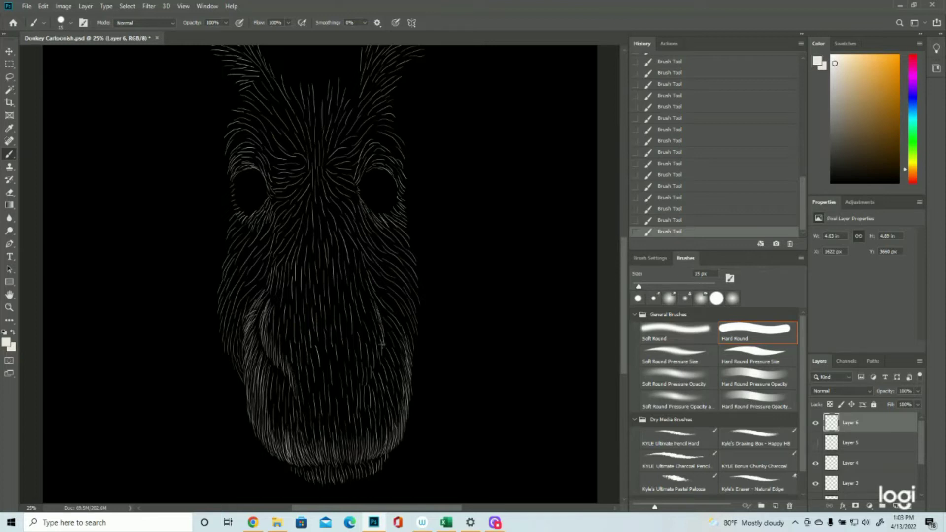
pyautogui.moveTo(382, 336); pyautogui.dragTo(363, 393)
# - Fill the lower left part of the muzzle with downward off-white fur strokes below the nostril
pyautogui.moveTo(274, 368); pyautogui.dragTo(268, 406)
pyautogui.moveTo(276, 368); pyautogui.dragTo(279, 431)
pyautogui.moveTo(277, 384); pyautogui.dragTo(282, 434)
pyautogui.moveTo(273, 380); pyautogui.dragTo(278, 438)
pyautogui.moveTo(281, 376); pyautogui.dragTo(288, 419)
pyautogui.moveTo(289, 384); pyautogui.dragTo(292, 438)
pyautogui.moveTo(286, 379); pyautogui.dragTo(290, 441)
pyautogui.moveTo(287, 403); pyautogui.dragTo(293, 447)
pyautogui.moveTo(296, 403); pyautogui.dragTo(304, 447)
pyautogui.moveTo(300, 392); pyautogui.dragTo(310, 445)
pyautogui.moveTo(298, 403); pyautogui.dragTo(305, 423)
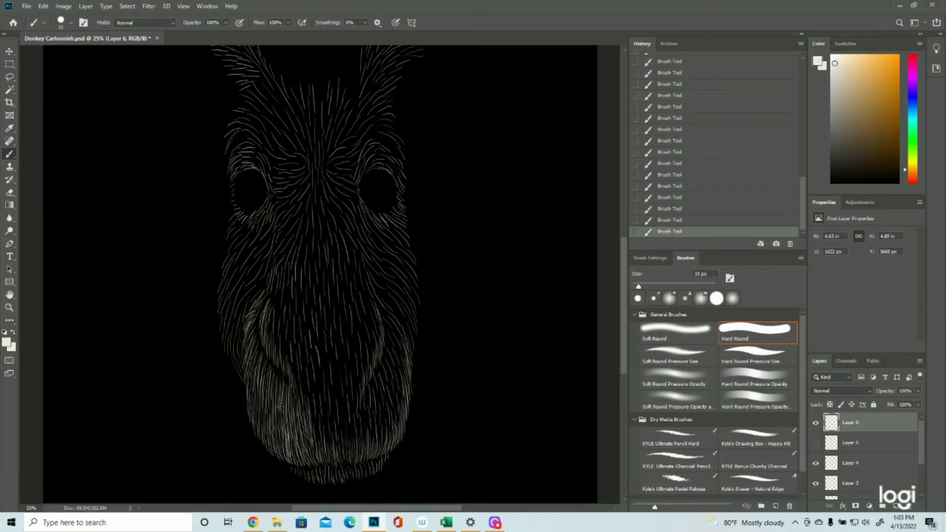
# - Paint dense, long off-white strokes down the right side of the nose from the bridge to the upper lip
pyautogui.moveTo(336, 261); pyautogui.dragTo(349, 325)
pyautogui.moveTo(341, 277); pyautogui.dragTo(347, 345)
pyautogui.moveTo(344, 295); pyautogui.dragTo(359, 349)
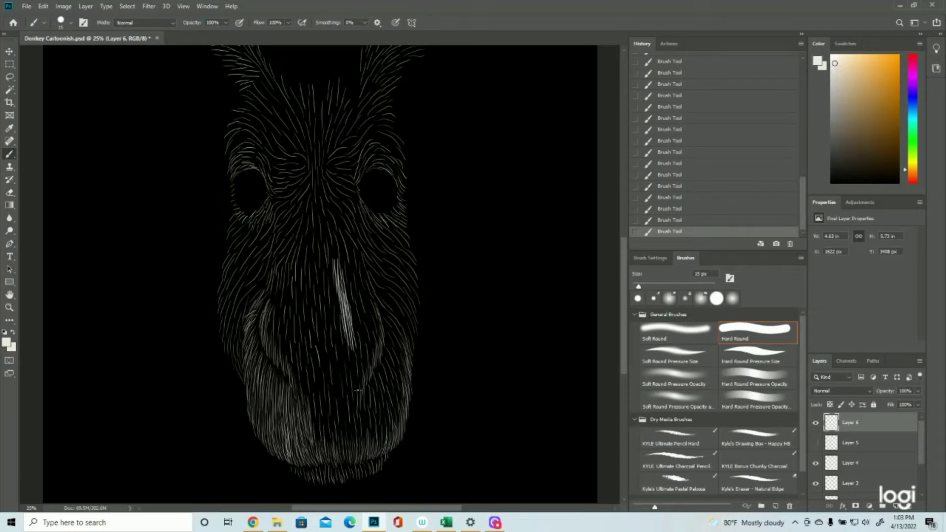
pyautogui.moveTo(345, 256)
pyautogui.mouseDown()
pyautogui.moveTo(377, 355)
pyautogui.moveTo(375, 375)
pyautogui.mouseUp()
pyautogui.moveTo(352, 276); pyautogui.dragTo(368, 446)
pyautogui.moveTo(365, 384); pyautogui.dragTo(374, 458)
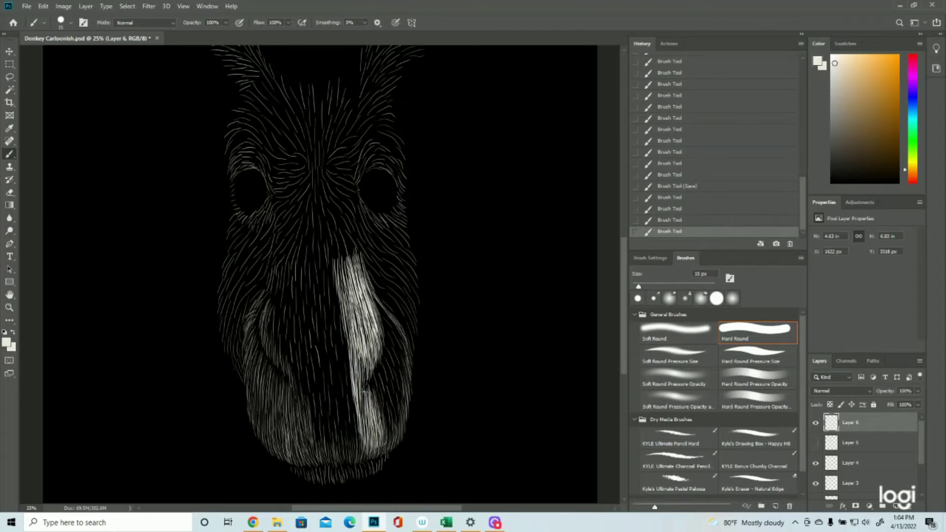
# - Fill the muzzle's right outer side around and below the nostril with dense off-white strokes
pyautogui.moveTo(377, 367); pyautogui.dragTo(394, 443)
pyautogui.moveTo(387, 295); pyautogui.dragTo(404, 374)
pyautogui.moveTo(392, 330)
pyautogui.mouseDown()
pyautogui.moveTo(403, 436)
pyautogui.moveTo(409, 390)
pyautogui.mouseUp()
pyautogui.moveTo(384, 340); pyautogui.dragTo(392, 407)
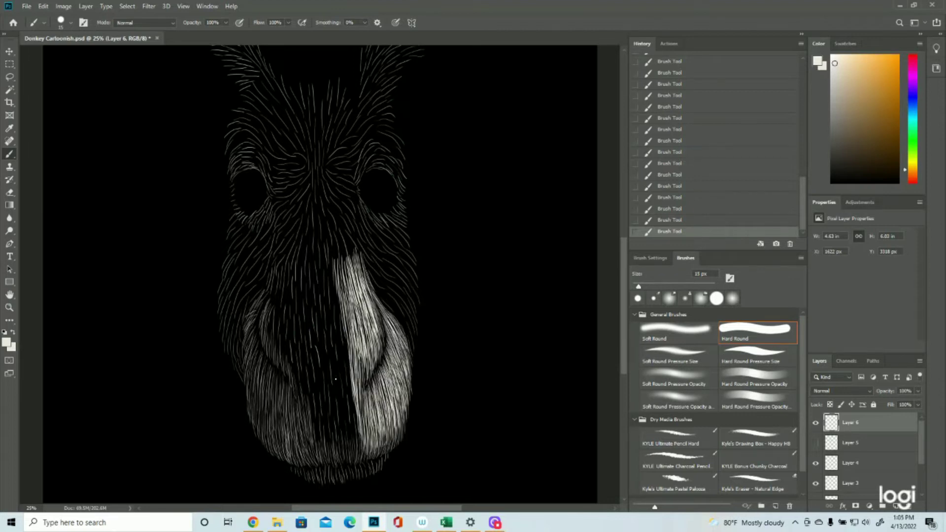
# - Cover the centre of the nose with long vertical off-white strokes from the bridge down to the upper lip
pyautogui.moveTo(340, 336); pyautogui.dragTo(352, 419)
pyautogui.moveTo(340, 379); pyautogui.dragTo(360, 458)
pyautogui.moveTo(335, 254); pyautogui.dragTo(347, 360)
pyautogui.moveTo(357, 389); pyautogui.dragTo(369, 449)
pyautogui.moveTo(320, 252); pyautogui.dragTo(330, 347)
pyautogui.moveTo(300, 257); pyautogui.dragTo(321, 330)
pyautogui.moveTo(340, 239); pyautogui.dragTo(330, 404)
pyautogui.moveTo(352, 249); pyautogui.dragTo(330, 448)
pyautogui.moveTo(325, 352); pyautogui.dragTo(321, 456)
pyautogui.moveTo(320, 303); pyautogui.dragTo(315, 456)
pyautogui.moveTo(320, 303); pyautogui.dragTo(325, 419)
pyautogui.moveTo(360, 301); pyautogui.dragTo(368, 372)
pyautogui.moveTo(348, 295); pyautogui.dragTo(353, 443)
# - Paint dense off-white strokes over the left side of the nose, the lower left muzzle and the upper lip
pyautogui.moveTo(261, 266); pyautogui.dragTo(269, 323)
pyautogui.moveTo(276, 266)
pyautogui.mouseDown()
pyautogui.moveTo(283, 360)
pyautogui.moveTo(274, 348)
pyautogui.mouseUp()
pyautogui.moveTo(286, 278); pyautogui.dragTo(291, 365)
pyautogui.moveTo(296, 313); pyautogui.dragTo(308, 432)
pyautogui.moveTo(285, 267); pyautogui.dragTo(302, 404)
pyautogui.moveTo(251, 301); pyautogui.dragTo(263, 337)
pyautogui.moveTo(276, 377); pyautogui.dragTo(315, 458)
pyautogui.moveTo(257, 360); pyautogui.dragTo(261, 436)
pyautogui.moveTo(306, 389)
pyautogui.mouseDown()
pyautogui.moveTo(315, 446)
pyautogui.moveTo(308, 453)
pyautogui.mouseUp()
pyautogui.moveTo(325, 444); pyautogui.dragTo(335, 470)
pyautogui.moveTo(320, 433)
pyautogui.mouseDown()
pyautogui.moveTo(342, 471)
pyautogui.moveTo(367, 473)
pyautogui.mouseUp()
pyautogui.moveTo(328, 406); pyautogui.dragTo(345, 465)
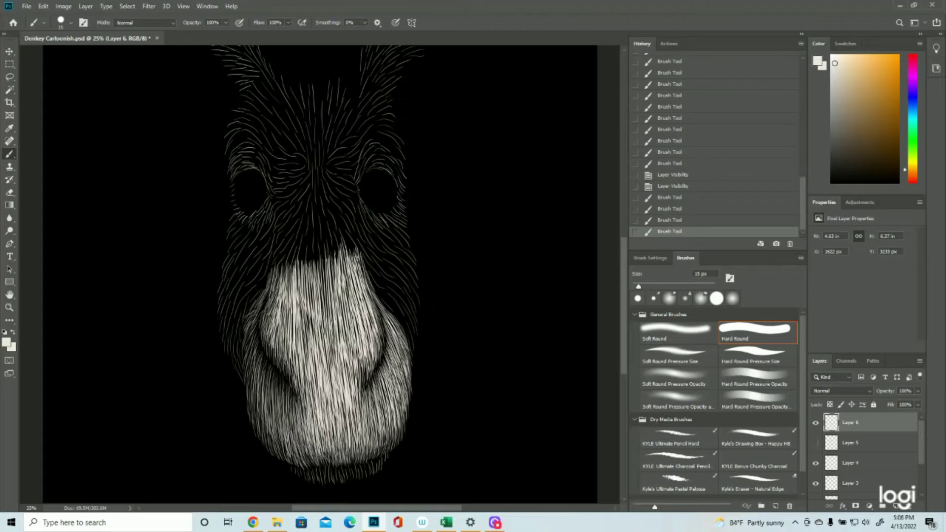
# - Extend the top edge of the white muzzle patch into a rounded shape with short off-white strokes
pyautogui.moveTo(336, 239); pyautogui.dragTo(338, 274)
pyautogui.moveTo(352, 246); pyautogui.dragTo(355, 266)
pyautogui.moveTo(323, 239)
pyautogui.mouseDown()
pyautogui.moveTo(325, 311)
pyautogui.moveTo(313, 296)
pyautogui.mouseUp()
pyautogui.moveTo(290, 250); pyautogui.dragTo(283, 279)
pyautogui.moveTo(300, 244); pyautogui.dragTo(302, 303)
# - Paint short off-white fur strokes along the whole lower lip beneath the muzzle
pyautogui.scroll(-1, 428, 384)
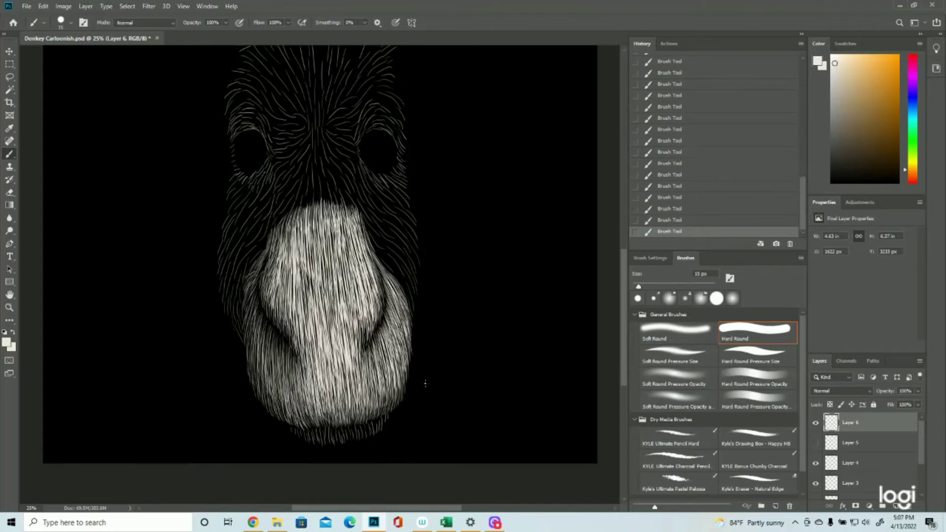
pyautogui.moveTo(348, 426)
pyautogui.mouseDown()
pyautogui.moveTo(350, 445)
pyautogui.moveTo(361, 438)
pyautogui.mouseUp()
pyautogui.moveTo(360, 426)
pyautogui.mouseDown()
pyautogui.moveTo(365, 442)
pyautogui.moveTo(364, 424)
pyautogui.moveTo(385, 418)
pyautogui.mouseUp()
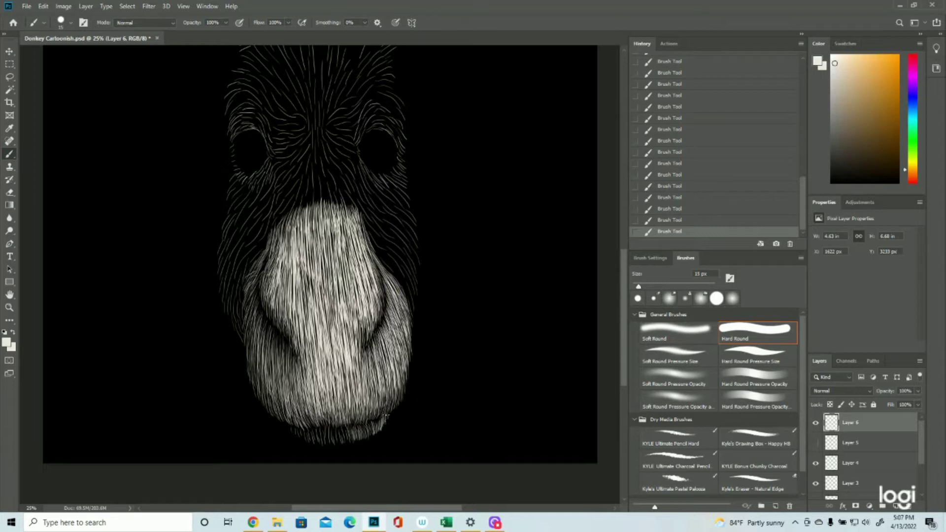
pyautogui.moveTo(299, 433)
pyautogui.mouseDown()
pyautogui.moveTo(291, 424)
pyautogui.moveTo(314, 437)
pyautogui.moveTo(319, 426)
pyautogui.moveTo(332, 447)
pyautogui.moveTo(333, 425)
pyautogui.moveTo(346, 445)
pyautogui.moveTo(336, 431)
pyautogui.mouseUp()
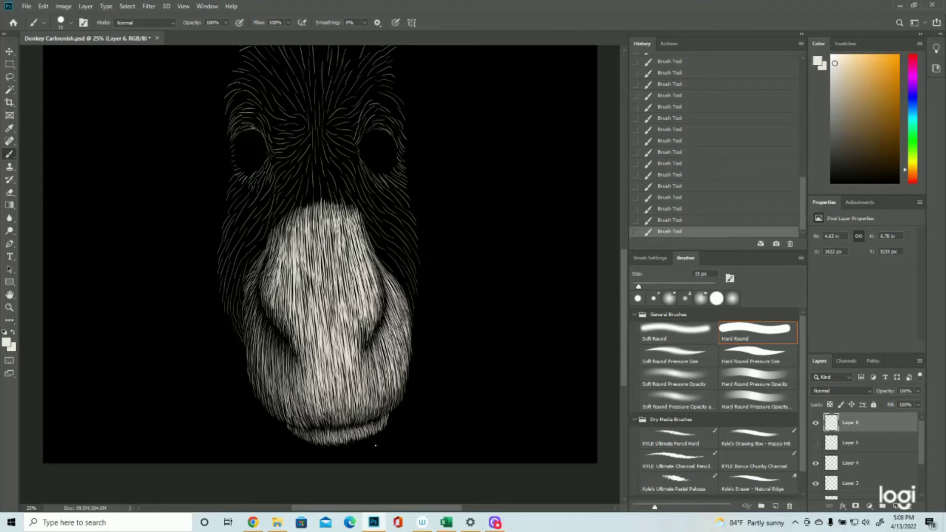
pyautogui.click(9, 308)
pyautogui.moveTo(409, 337); pyautogui.dragTo(363, 336)
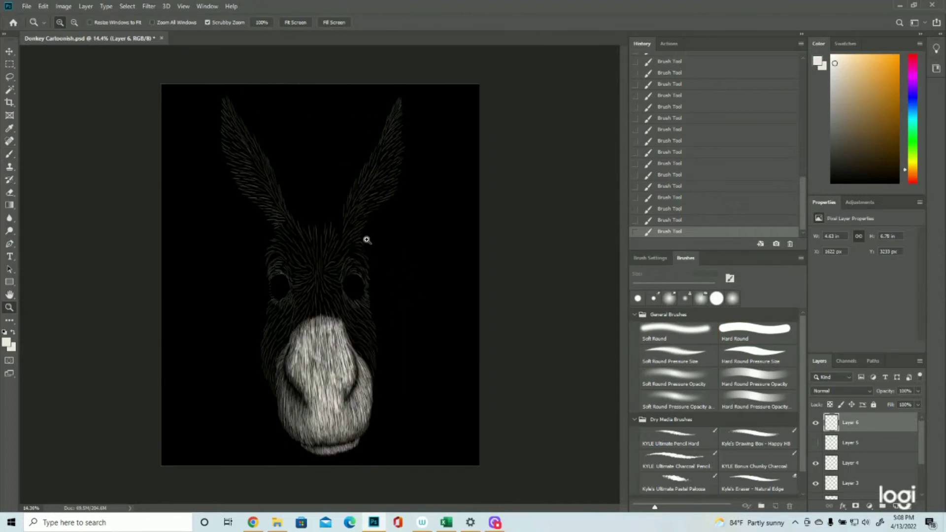
pyautogui.click(342, 468)
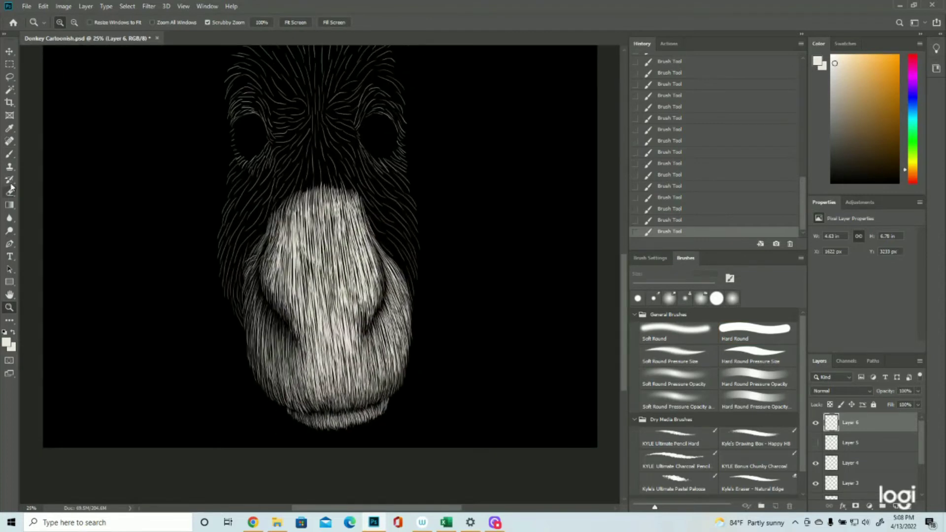
pyautogui.click(8, 154)
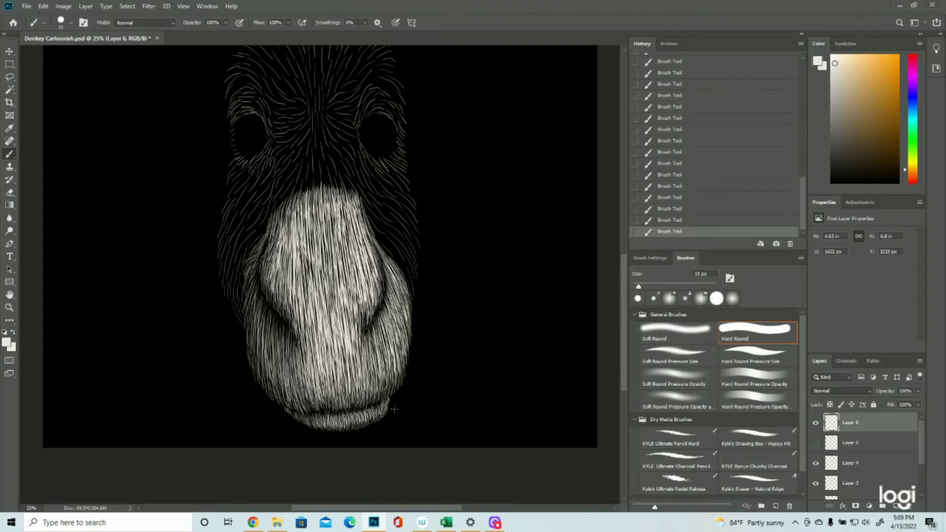
# - Paint short off-white strokes at the right eye's inner corner and outer side, comparing them with earlier history states
pyautogui.click(9, 308)
pyautogui.moveTo(365, 284); pyautogui.dragTo(331, 286)
pyautogui.moveTo(362, 231); pyautogui.dragTo(408, 240)
pyautogui.moveTo(413, 330); pyautogui.dragTo(430, 330)
pyautogui.click(9, 154)
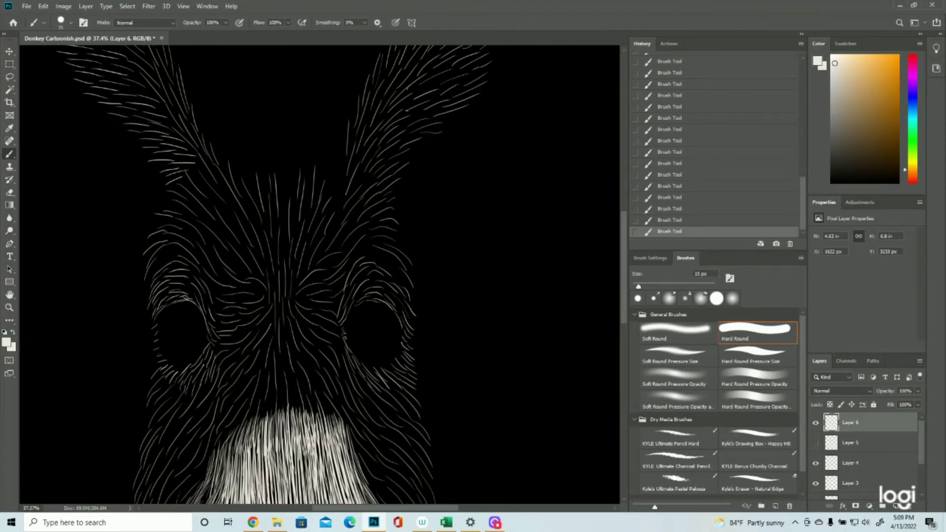
pyautogui.moveTo(344, 336); pyautogui.dragTo(340, 329)
pyautogui.moveTo(403, 381)
pyautogui.mouseDown()
pyautogui.moveTo(417, 387)
pyautogui.moveTo(409, 360)
pyautogui.mouseUp()
pyautogui.click(658, 211)
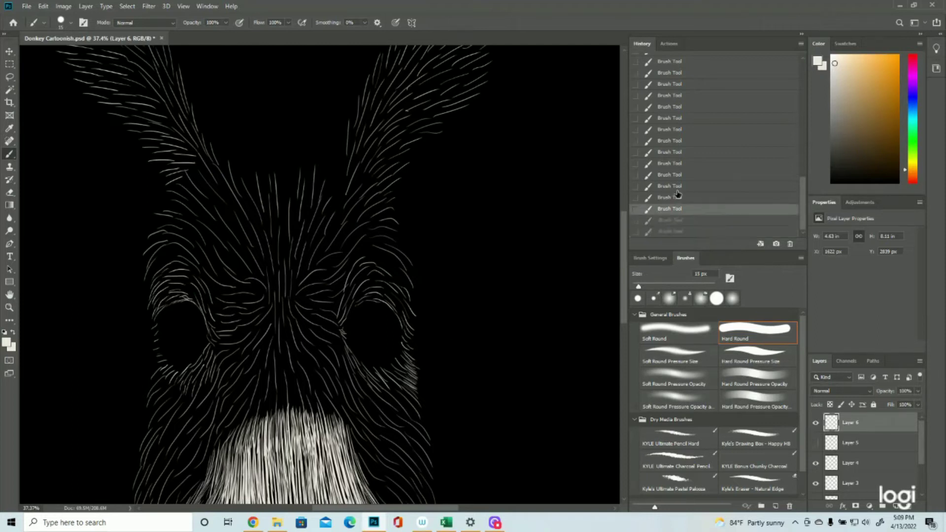
pyautogui.click(676, 190)
pyautogui.click(670, 231)
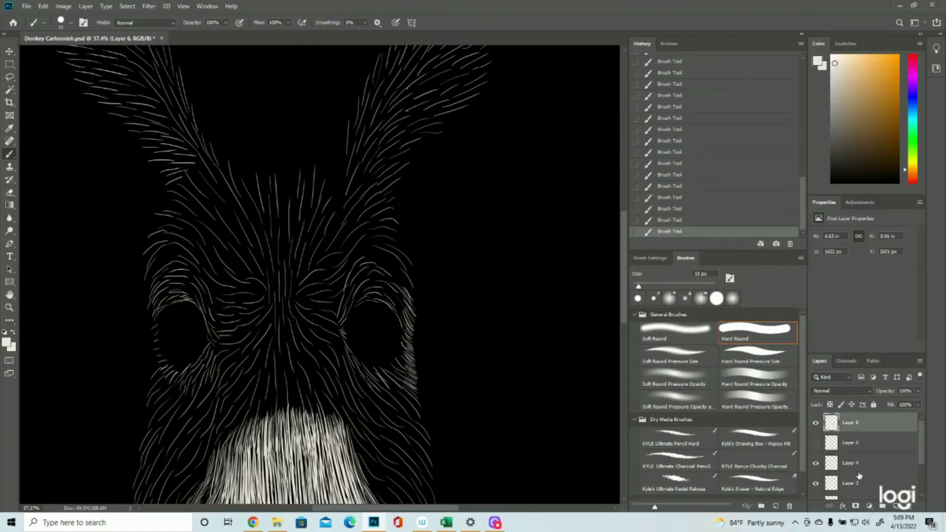
# - Show the sketch on Layer 2 and paint fine off-white strokes along the right eye's upper lid and outer rim
pyautogui.scroll(-3, 845, 452)
pyautogui.click(816, 450)
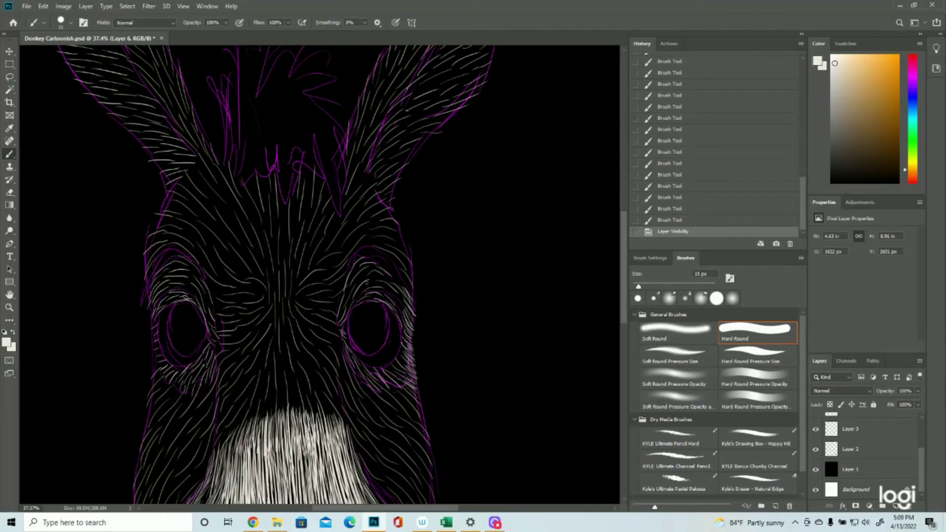
pyautogui.moveTo(376, 301); pyautogui.dragTo(370, 299)
pyautogui.moveTo(374, 301); pyautogui.dragTo(367, 299)
pyautogui.moveTo(371, 301)
pyautogui.mouseDown()
pyautogui.moveTo(351, 310)
pyautogui.moveTo(349, 301)
pyautogui.mouseUp()
pyautogui.moveTo(407, 298); pyautogui.dragTo(393, 333)
pyautogui.moveTo(359, 299)
pyautogui.mouseDown()
pyautogui.moveTo(352, 306)
pyautogui.moveTo(367, 297)
pyautogui.mouseUp()
pyautogui.moveTo(372, 292)
pyautogui.mouseDown()
pyautogui.moveTo(364, 295)
pyautogui.moveTo(405, 329)
pyautogui.mouseUp()
# - Paint off-white strokes along the left eye's upper lid and outer rim, and check them with the sketch hidden briefly
pyautogui.moveTo(193, 296); pyautogui.dragTo(182, 301)
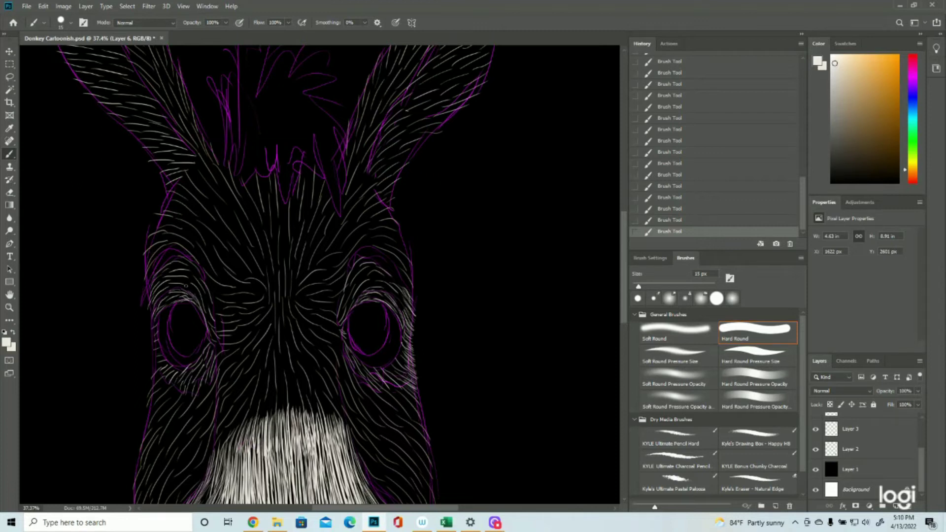
pyautogui.moveTo(188, 288)
pyautogui.mouseDown()
pyautogui.moveTo(162, 294)
pyautogui.moveTo(153, 335)
pyautogui.mouseUp()
pyautogui.click(816, 449)
pyautogui.click(816, 449)
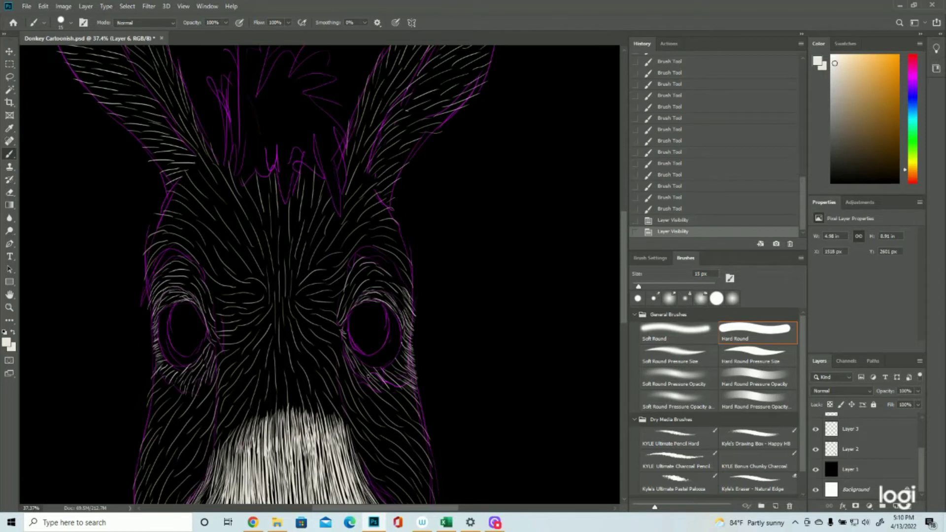
# - Paint dense off-white strokes under the right eye, from the lower lid out to the outer corner
pyautogui.click(344, 333)
pyautogui.moveTo(366, 367); pyautogui.dragTo(383, 381)
pyautogui.moveTo(372, 369); pyautogui.dragTo(390, 383)
pyautogui.moveTo(378, 371); pyautogui.dragTo(394, 381)
pyautogui.moveTo(380, 369); pyautogui.dragTo(398, 382)
pyautogui.moveTo(382, 369); pyautogui.dragTo(403, 384)
pyautogui.moveTo(384, 368)
pyautogui.mouseDown()
pyautogui.moveTo(389, 373)
pyautogui.moveTo(410, 350)
pyautogui.mouseUp()
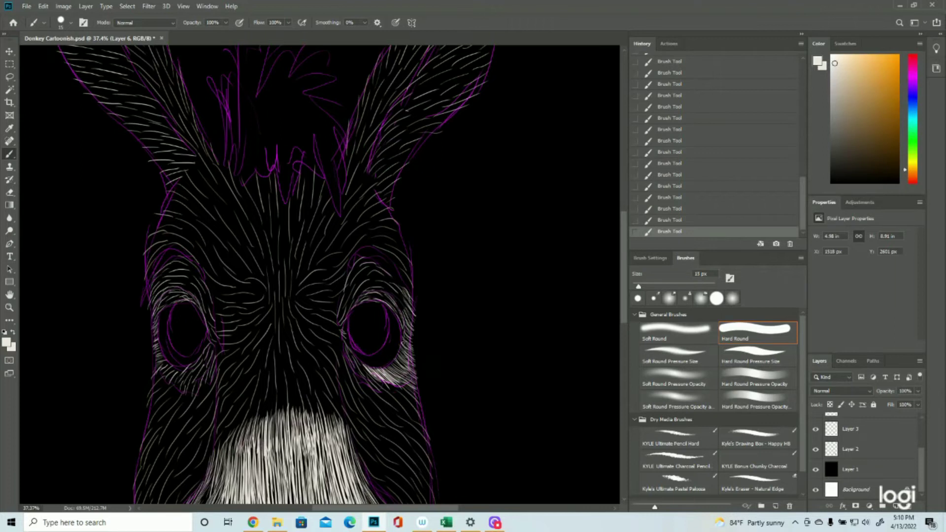
# - Paint dense off-white strokes along the right eye's lower rim, from the outer corner round to the inner corner
pyautogui.moveTo(402, 351); pyautogui.dragTo(407, 369)
pyautogui.moveTo(395, 357)
pyautogui.mouseDown()
pyautogui.moveTo(409, 371)
pyautogui.moveTo(402, 379)
pyautogui.mouseUp()
pyautogui.moveTo(358, 360)
pyautogui.mouseDown()
pyautogui.moveTo(378, 384)
pyautogui.moveTo(369, 379)
pyautogui.mouseUp()
pyautogui.moveTo(347, 351); pyautogui.dragTo(360, 370)
pyautogui.moveTo(343, 342); pyautogui.dragTo(360, 376)
pyautogui.moveTo(348, 358); pyautogui.dragTo(364, 378)
pyautogui.moveTo(339, 329); pyautogui.dragTo(347, 346)
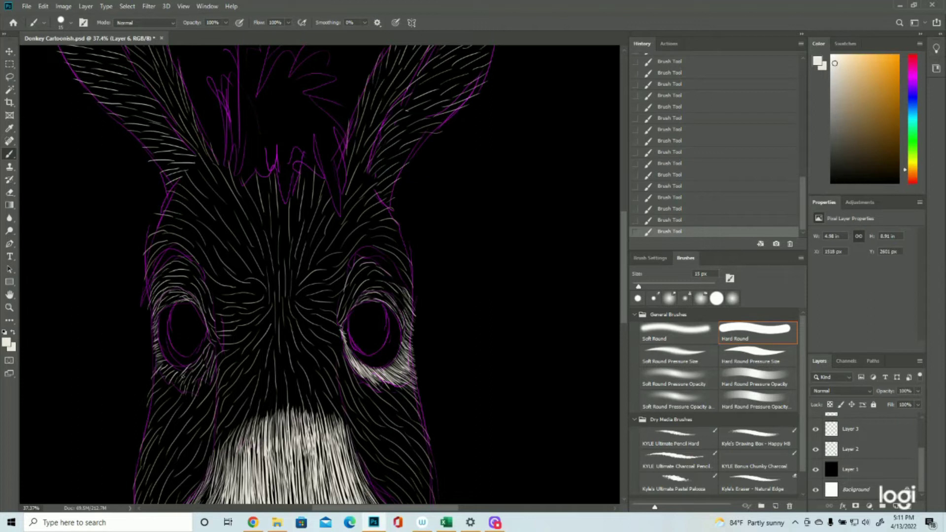
# - Paint dense off-white strokes under the left eye's lower lid and hide the sketch on Layer 2
pyautogui.moveTo(190, 362)
pyautogui.mouseDown()
pyautogui.moveTo(174, 379)
pyautogui.moveTo(165, 373)
pyautogui.mouseUp()
pyautogui.moveTo(195, 364)
pyautogui.mouseDown()
pyautogui.moveTo(183, 376)
pyautogui.moveTo(191, 372)
pyautogui.mouseUp()
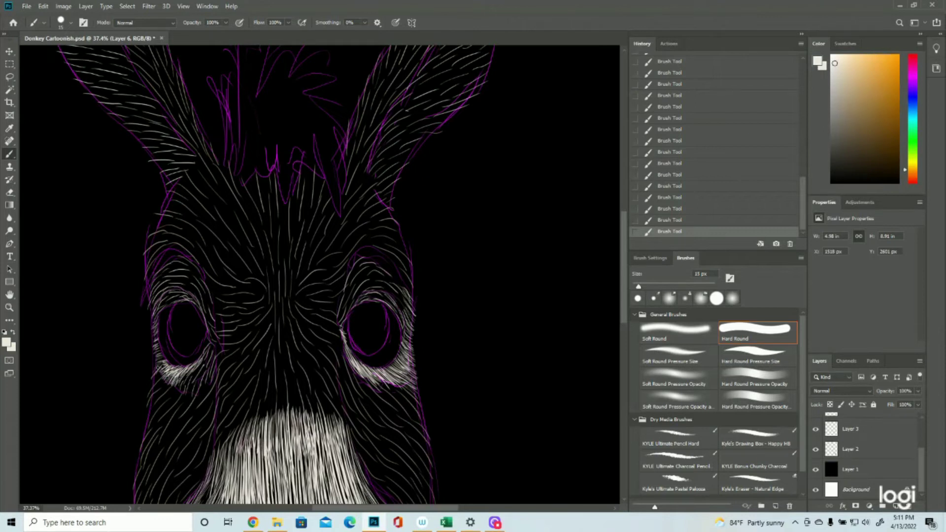
pyautogui.moveTo(185, 374)
pyautogui.mouseDown()
pyautogui.moveTo(175, 389)
pyautogui.moveTo(185, 392)
pyautogui.mouseUp()
pyautogui.moveTo(193, 373); pyautogui.dragTo(185, 387)
pyautogui.click(816, 449)
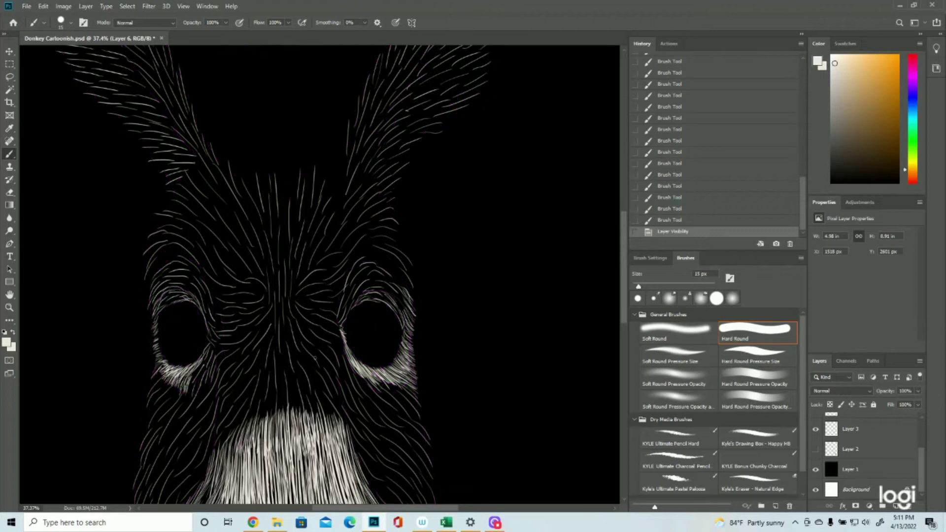
# - Paint dense off-white fur over the upper lids of both eyes, following the curve of each eye socket
pyautogui.click(10, 308)
pyautogui.moveTo(404, 331)
pyautogui.mouseDown()
pyautogui.moveTo(363, 329)
pyautogui.moveTo(395, 326)
pyautogui.mouseUp()
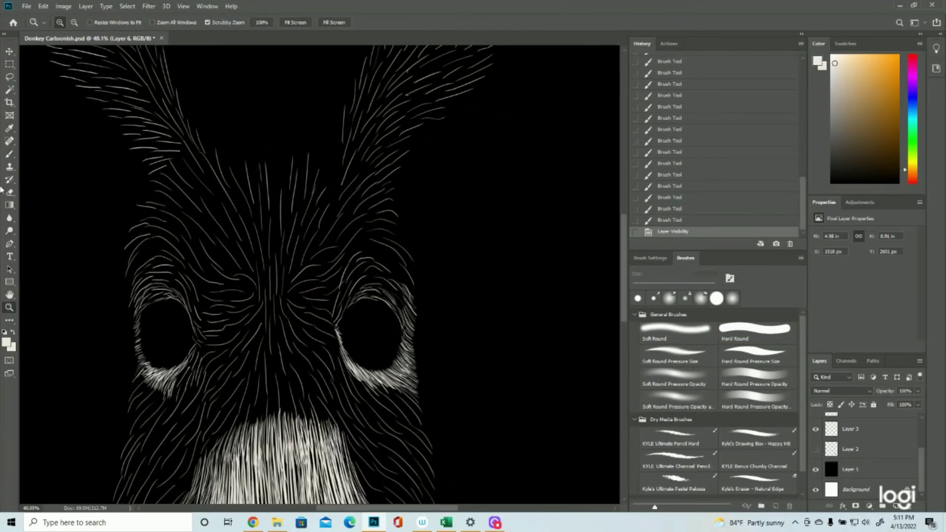
pyautogui.click(9, 154)
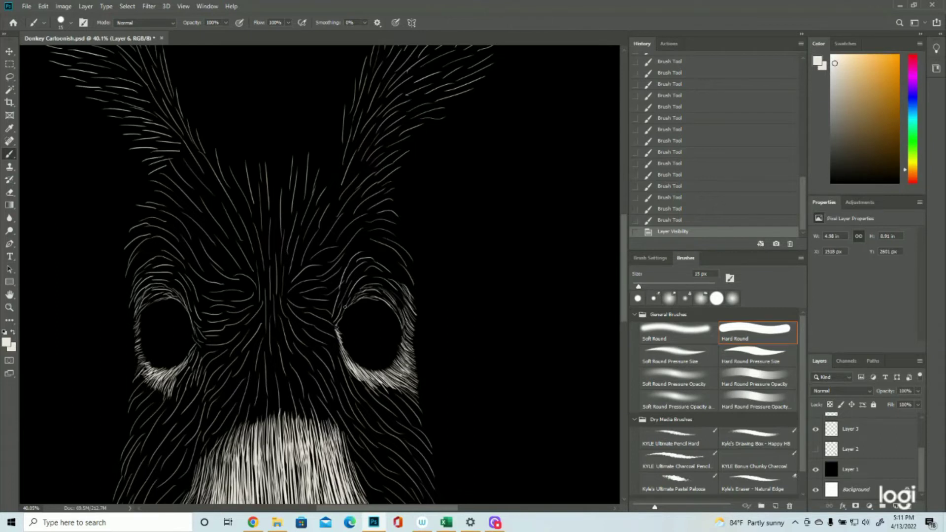
pyautogui.moveTo(357, 303)
pyautogui.mouseDown()
pyautogui.moveTo(402, 320)
pyautogui.moveTo(400, 313)
pyautogui.mouseUp()
pyautogui.moveTo(143, 308)
pyautogui.mouseDown()
pyautogui.moveTo(182, 292)
pyautogui.moveTo(193, 317)
pyautogui.moveTo(182, 384)
pyautogui.moveTo(195, 266)
pyautogui.moveTo(138, 296)
pyautogui.moveTo(163, 281)
pyautogui.mouseUp()
pyautogui.scroll(1, 374, 280)
pyautogui.moveTo(339, 315); pyautogui.dragTo(365, 256)
pyautogui.moveTo(364, 276)
pyautogui.mouseDown()
pyautogui.moveTo(412, 310)
pyautogui.moveTo(406, 286)
pyautogui.mouseUp()
pyautogui.moveTo(356, 269); pyautogui.dragTo(397, 285)
pyautogui.moveTo(337, 310); pyautogui.dragTo(395, 269)
pyautogui.moveTo(355, 277)
pyautogui.mouseDown()
pyautogui.moveTo(415, 322)
pyautogui.moveTo(416, 361)
pyautogui.mouseUp()
pyautogui.moveTo(140, 283); pyautogui.dragTo(161, 279)
pyautogui.moveTo(133, 276); pyautogui.dragTo(183, 320)
# - Bring the whole donkey head into view and show the forelock strokes on Layer 5
pyautogui.click(10, 308)
pyautogui.moveTo(441, 370); pyautogui.dragTo(391, 378)
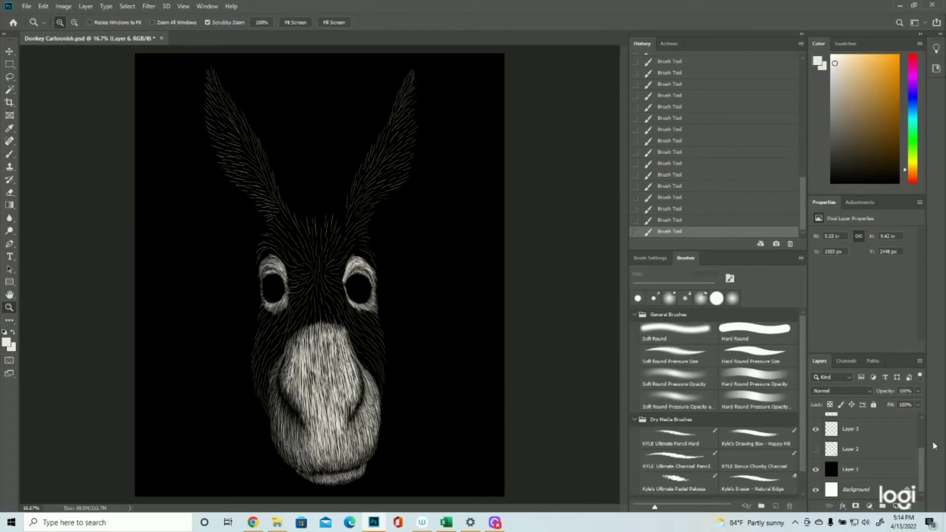
pyautogui.scroll(2, 842, 465)
pyautogui.scroll(1, 841, 459)
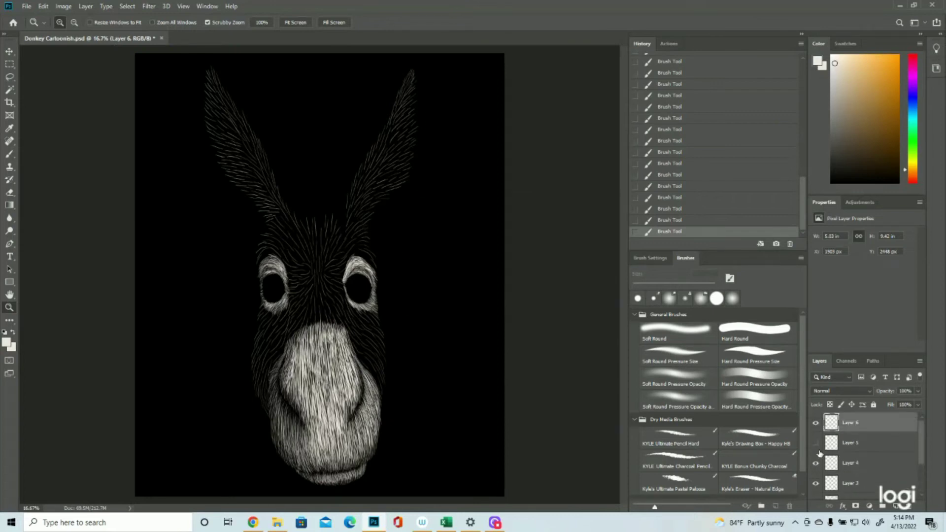
pyautogui.click(816, 442)
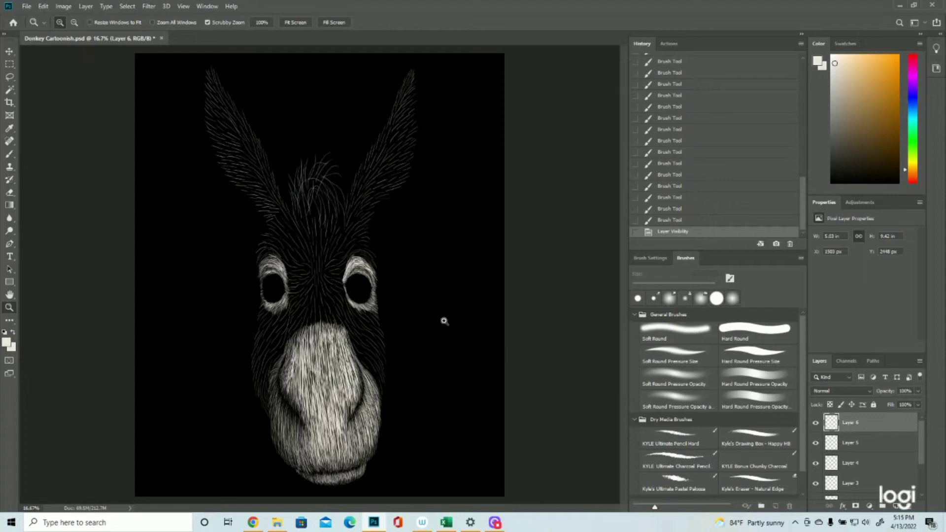
# - Toggle the visibility of Layers 5 and 4 to examine which ear and forelock strokes each layer holds
pyautogui.moveTo(414, 320)
pyautogui.mouseDown()
pyautogui.moveTo(395, 321)
pyautogui.moveTo(431, 325)
pyautogui.mouseUp()
pyautogui.moveTo(412, 201); pyautogui.dragTo(468, 247)
pyautogui.scroll(-2, 467, 247)
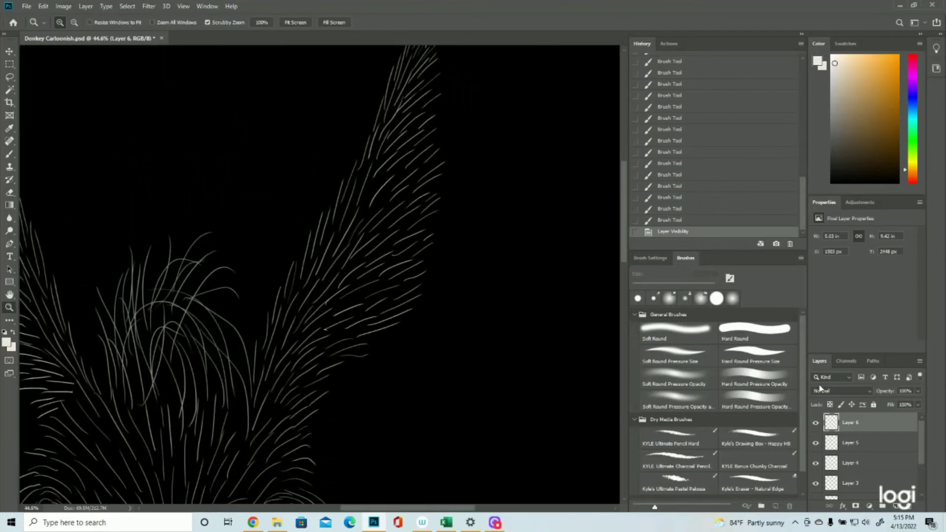
pyautogui.click(816, 444)
pyautogui.click(816, 443)
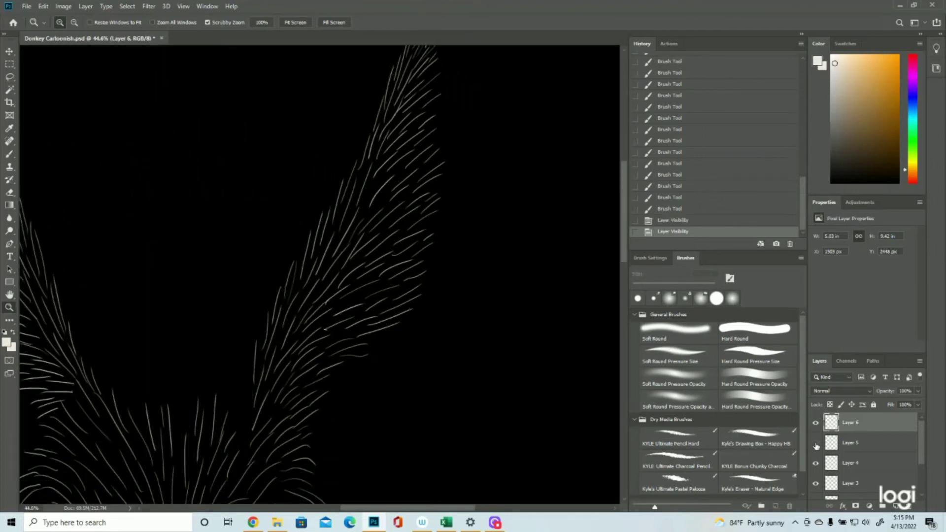
pyautogui.click(816, 445)
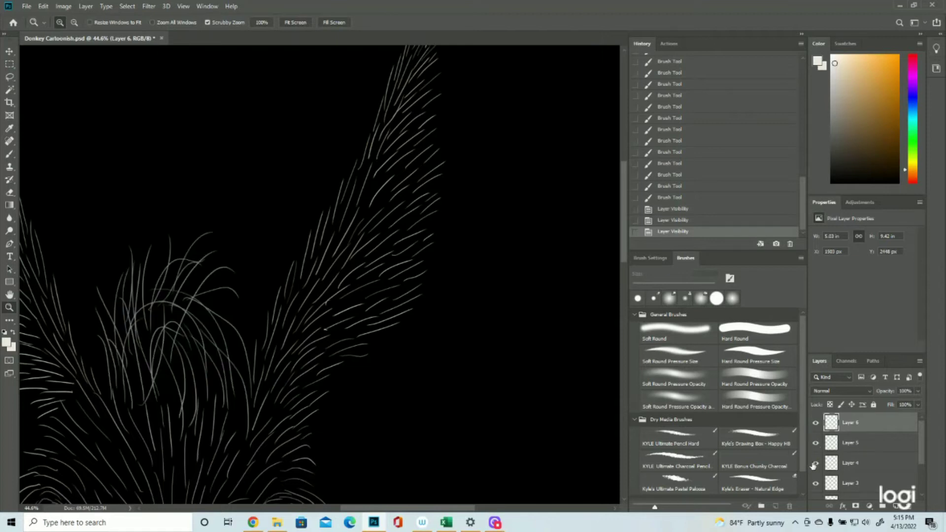
pyautogui.click(814, 464)
pyautogui.moveTo(394, 351); pyautogui.dragTo(370, 344)
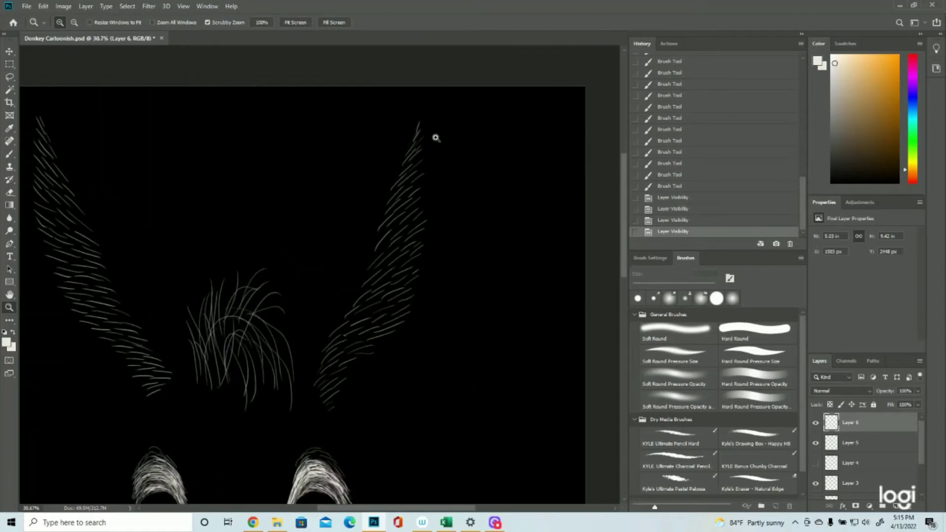
pyautogui.click(9, 153)
pyautogui.click(815, 464)
pyautogui.click(815, 464)
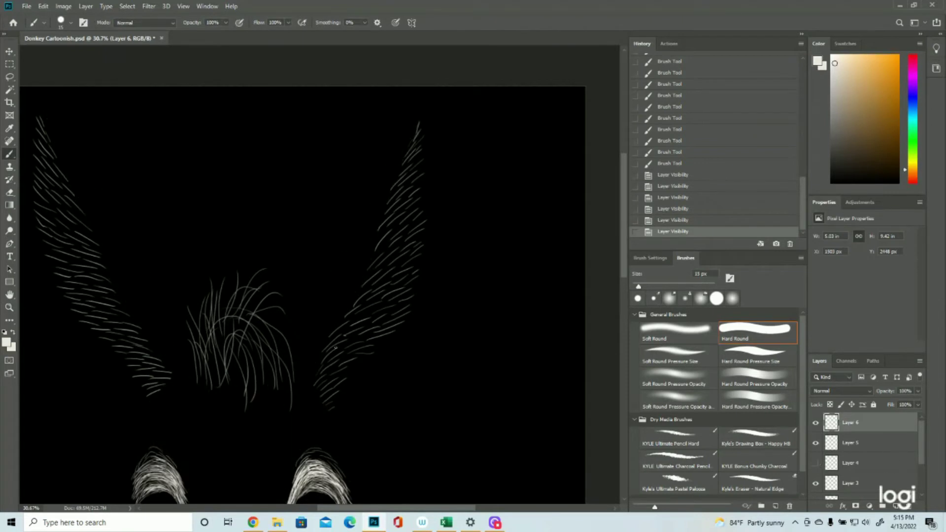
# - Show the purple sketch on Layer 2 and the fur on Layer 4
pyautogui.scroll(-3, 843, 458)
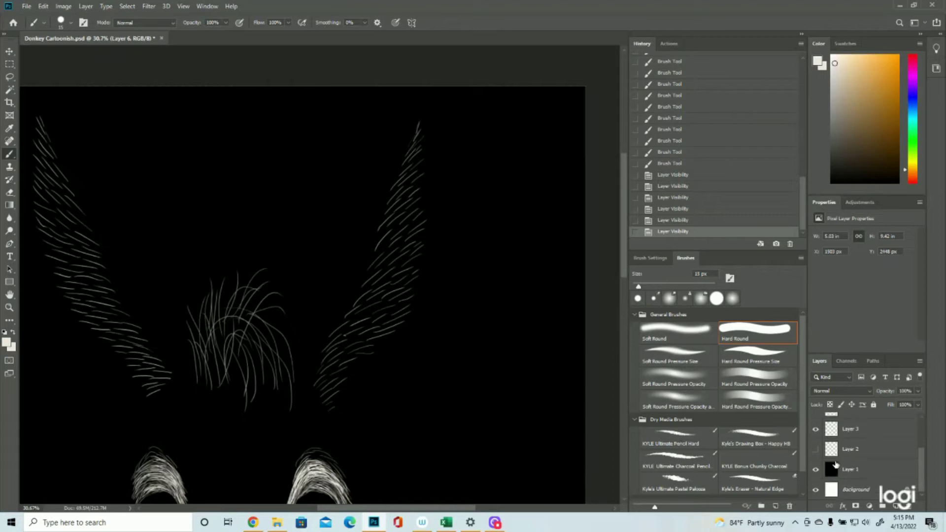
pyautogui.click(816, 448)
pyautogui.scroll(3, 852, 457)
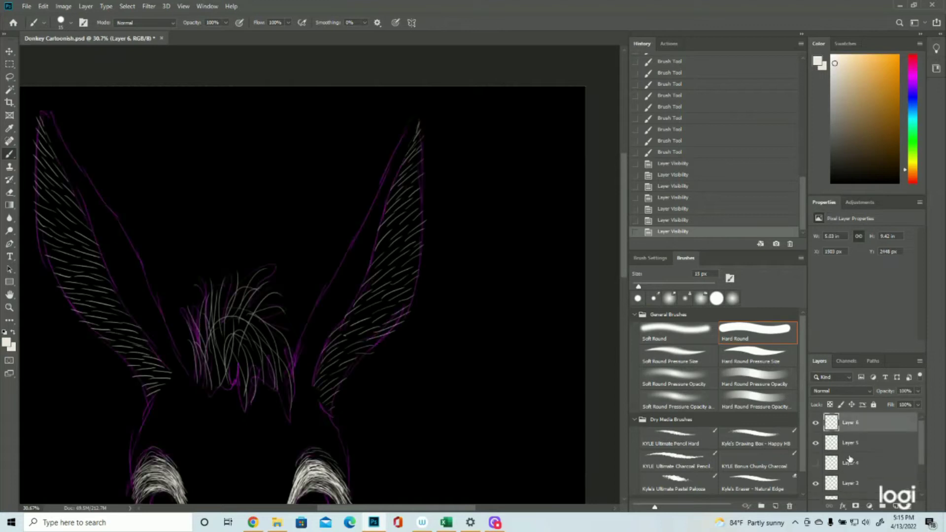
pyautogui.click(815, 463)
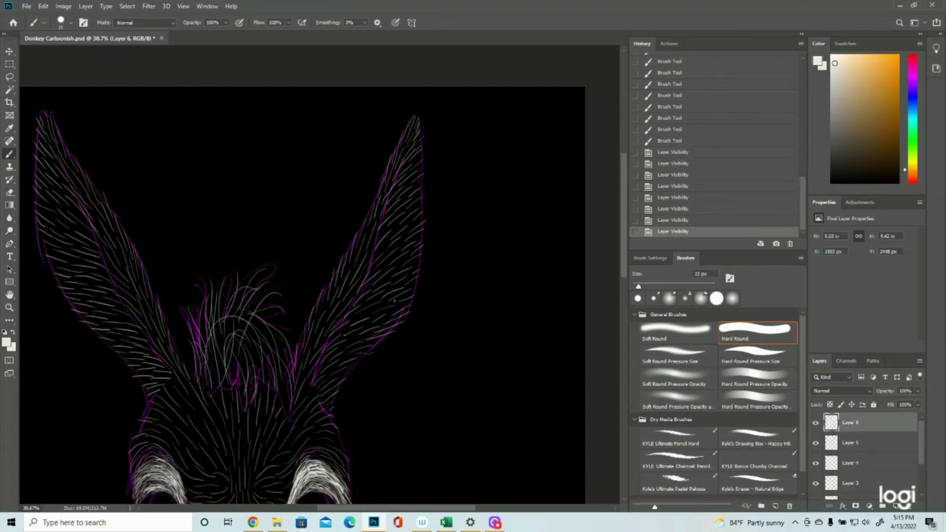
# - Paint off-white strokes on Layer 6 along the right ear's inner fold, from the tip down to the base
pyautogui.moveTo(419, 129); pyautogui.dragTo(411, 149)
pyautogui.moveTo(416, 140); pyautogui.dragTo(408, 158)
pyautogui.moveTo(413, 149); pyautogui.dragTo(405, 167)
pyautogui.moveTo(410, 161); pyautogui.dragTo(403, 180)
pyautogui.moveTo(407, 173); pyautogui.dragTo(400, 187)
pyautogui.moveTo(404, 180); pyautogui.dragTo(395, 195)
pyautogui.moveTo(400, 190); pyautogui.dragTo(399, 197)
pyautogui.moveTo(404, 192); pyautogui.dragTo(393, 209)
pyautogui.moveTo(394, 208)
pyautogui.mouseDown()
pyautogui.moveTo(380, 226)
pyautogui.moveTo(404, 203)
pyautogui.moveTo(374, 245)
pyautogui.moveTo(388, 232)
pyautogui.moveTo(389, 243)
pyautogui.moveTo(396, 228)
pyautogui.moveTo(376, 255)
pyautogui.moveTo(389, 251)
pyautogui.moveTo(380, 265)
pyautogui.moveTo(395, 256)
pyautogui.moveTo(368, 277)
pyautogui.mouseUp()
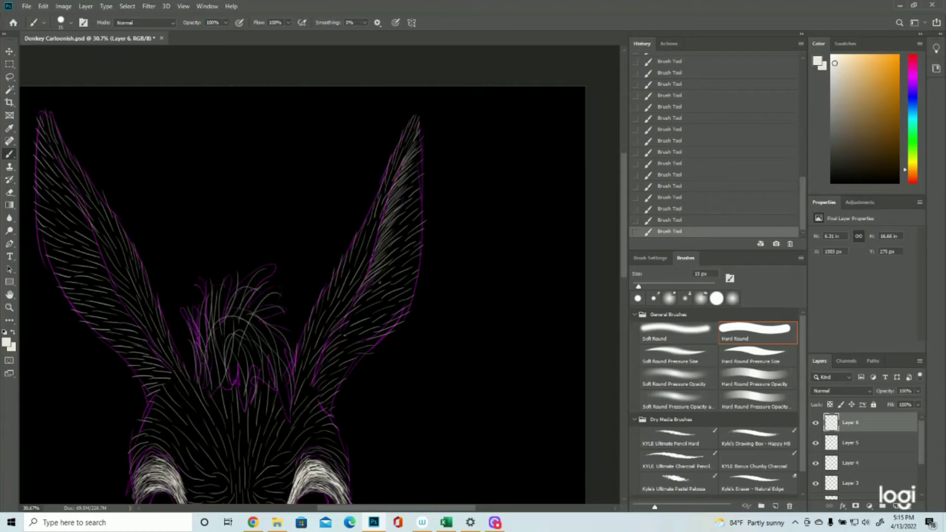
pyautogui.moveTo(375, 297); pyautogui.dragTo(350, 313)
pyautogui.moveTo(361, 309); pyautogui.dragTo(332, 336)
pyautogui.moveTo(338, 332); pyautogui.dragTo(323, 354)
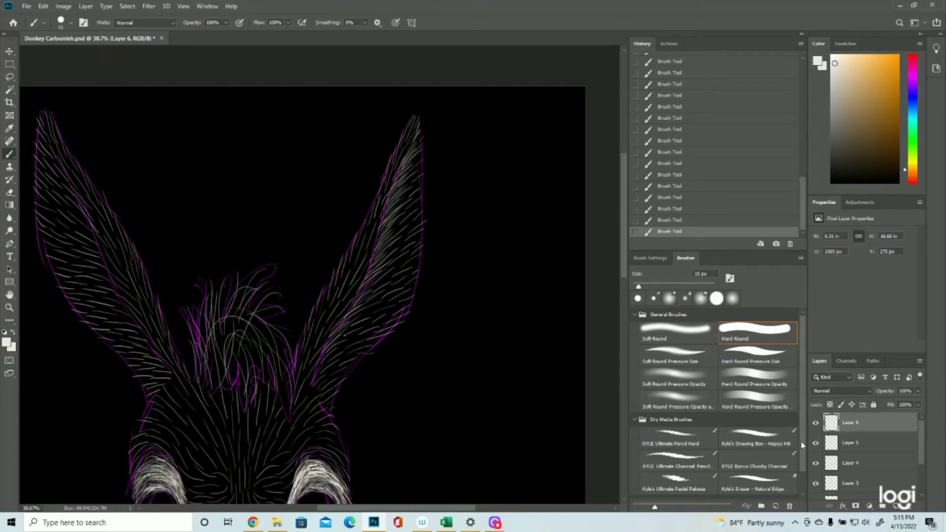
# - Paint off-white strokes inward from the right ear's outer edge, working from the base up to the tip
pyautogui.moveTo(339, 386); pyautogui.dragTo(323, 404)
pyautogui.moveTo(356, 348)
pyautogui.mouseDown()
pyautogui.moveTo(320, 372)
pyautogui.moveTo(340, 362)
pyautogui.mouseUp()
pyautogui.moveTo(391, 314); pyautogui.dragTo(348, 339)
pyautogui.moveTo(410, 302); pyautogui.dragTo(370, 323)
pyautogui.moveTo(409, 281)
pyautogui.mouseDown()
pyautogui.moveTo(365, 307)
pyautogui.moveTo(375, 297)
pyautogui.mouseUp()
pyautogui.moveTo(419, 258); pyautogui.dragTo(387, 276)
pyautogui.moveTo(426, 239)
pyautogui.mouseDown()
pyautogui.moveTo(394, 189)
pyautogui.moveTo(414, 152)
pyautogui.mouseUp()
# - Fill the outer part of the left ear with off-white strokes and hide the sketch on Layer 2
pyautogui.hscroll(-3, 414, 153)
pyautogui.moveTo(231, 389)
pyautogui.mouseDown()
pyautogui.moveTo(126, 280)
pyautogui.moveTo(113, 197)
pyautogui.moveTo(148, 232)
pyautogui.moveTo(128, 217)
pyautogui.mouseUp()
pyautogui.scroll(-3, 833, 453)
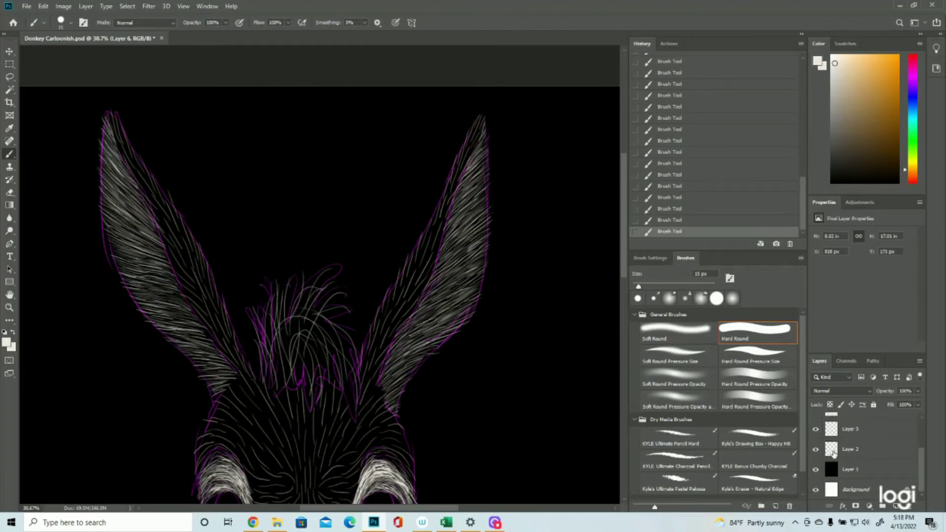
pyautogui.click(815, 450)
# - Paint a second layer of dense off-white strokes over the upper third of the right ear, near the tip
pyautogui.scroll(1, 425, 302)
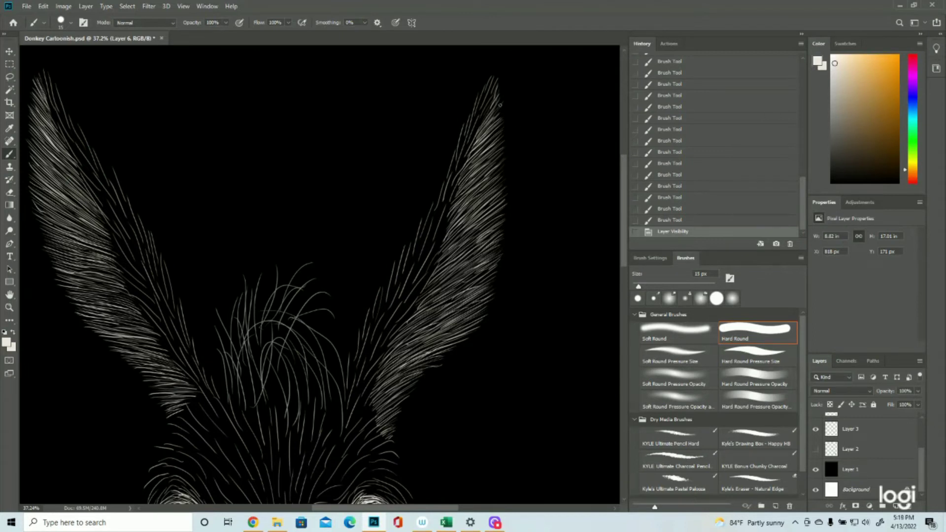
pyautogui.moveTo(497, 113); pyautogui.dragTo(484, 133)
pyautogui.moveTo(498, 118); pyautogui.dragTo(481, 142)
pyautogui.moveTo(500, 125); pyautogui.dragTo(476, 156)
pyautogui.moveTo(499, 129); pyautogui.dragTo(480, 149)
pyautogui.moveTo(500, 132); pyautogui.dragTo(476, 159)
pyautogui.moveTo(496, 143); pyautogui.dragTo(472, 171)
pyautogui.moveTo(497, 153); pyautogui.dragTo(471, 180)
pyautogui.moveTo(493, 164)
pyautogui.mouseDown()
pyautogui.moveTo(470, 189)
pyautogui.moveTo(464, 181)
pyautogui.mouseUp()
pyautogui.moveTo(492, 164); pyautogui.dragTo(470, 188)
pyautogui.moveTo(498, 164)
pyautogui.mouseDown()
pyautogui.moveTo(464, 197)
pyautogui.moveTo(499, 154)
pyautogui.mouseUp()
# - Paint long slanted off-white strokes across the middle of the right ear to thicken its fur
pyautogui.moveTo(463, 204)
pyautogui.mouseDown()
pyautogui.moveTo(502, 169)
pyautogui.moveTo(487, 183)
pyautogui.moveTo(496, 184)
pyautogui.mouseUp()
pyautogui.moveTo(455, 230); pyautogui.dragTo(475, 213)
pyautogui.moveTo(464, 210); pyautogui.dragTo(493, 182)
pyautogui.moveTo(462, 226)
pyautogui.mouseDown()
pyautogui.moveTo(501, 187)
pyautogui.moveTo(497, 199)
pyautogui.mouseUp()
pyautogui.moveTo(448, 249); pyautogui.dragTo(489, 224)
pyautogui.moveTo(445, 252)
pyautogui.mouseDown()
pyautogui.moveTo(501, 214)
pyautogui.moveTo(488, 227)
pyautogui.mouseUp()
pyautogui.moveTo(442, 276)
pyautogui.mouseDown()
pyautogui.moveTo(488, 242)
pyautogui.moveTo(473, 265)
pyautogui.mouseUp()
pyautogui.moveTo(427, 306); pyautogui.dragTo(476, 270)
pyautogui.moveTo(434, 302); pyautogui.dragTo(488, 255)
# - Paint long slanted off-white strokes across the lower half of the right ear, down towards its base
pyautogui.moveTo(447, 287); pyautogui.dragTo(485, 254)
pyautogui.moveTo(432, 305); pyautogui.dragTo(486, 273)
pyautogui.moveTo(421, 320); pyautogui.dragTo(468, 294)
pyautogui.moveTo(412, 332); pyautogui.dragTo(470, 302)
pyautogui.moveTo(415, 327); pyautogui.dragTo(471, 294)
pyautogui.moveTo(418, 337); pyautogui.dragTo(468, 311)
pyautogui.moveTo(397, 354); pyautogui.dragTo(453, 324)
pyautogui.moveTo(388, 371)
pyautogui.mouseDown()
pyautogui.moveTo(444, 339)
pyautogui.moveTo(425, 351)
pyautogui.mouseUp()
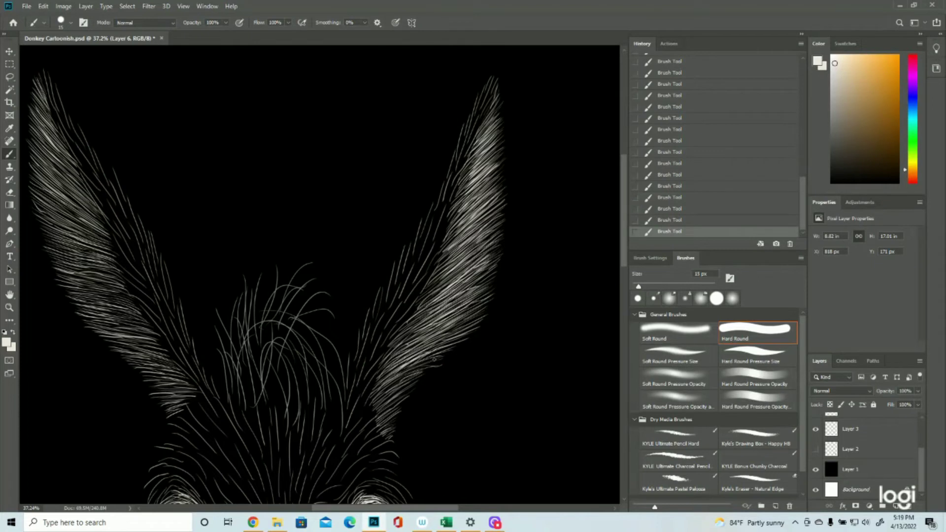
# - Thicken the fur at the base of the right ear with short off-white strokes
pyautogui.moveTo(384, 387); pyautogui.dragTo(431, 359)
pyautogui.moveTo(407, 366); pyautogui.dragTo(421, 361)
pyautogui.moveTo(384, 389); pyautogui.dragTo(415, 370)
pyautogui.moveTo(385, 401); pyautogui.dragTo(415, 380)
pyautogui.moveTo(383, 404); pyautogui.dragTo(411, 386)
pyautogui.moveTo(384, 411)
pyautogui.mouseDown()
pyautogui.moveTo(407, 392)
pyautogui.moveTo(401, 412)
pyautogui.mouseUp()
pyautogui.moveTo(387, 430)
pyautogui.mouseDown()
pyautogui.moveTo(395, 391)
pyautogui.moveTo(413, 371)
pyautogui.mouseUp()
# - Add more long off-white strokes over the middle of the right ear, out to its outer edge
pyautogui.moveTo(441, 336); pyautogui.dragTo(492, 287)
pyautogui.moveTo(422, 302); pyautogui.dragTo(496, 245)
pyautogui.moveTo(451, 272)
pyautogui.mouseDown()
pyautogui.moveTo(500, 234)
pyautogui.moveTo(496, 226)
pyautogui.moveTo(480, 248)
pyautogui.moveTo(498, 226)
pyautogui.mouseUp()
pyautogui.moveTo(468, 248); pyautogui.dragTo(501, 216)
pyautogui.moveTo(468, 240)
pyautogui.mouseDown()
pyautogui.moveTo(503, 212)
pyautogui.moveTo(488, 219)
pyautogui.mouseUp()
pyautogui.moveTo(461, 243); pyautogui.dragTo(499, 217)
pyautogui.moveTo(462, 261); pyautogui.dragTo(500, 236)
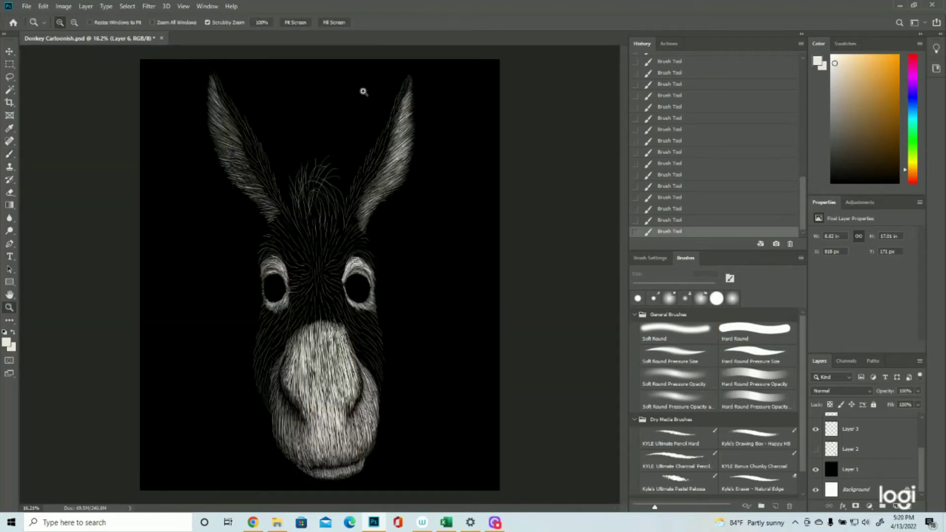
# - Fill thin spots in the lower half of the right ear with additional off-white strokes
pyautogui.click(366, 89)
pyautogui.click(9, 153)
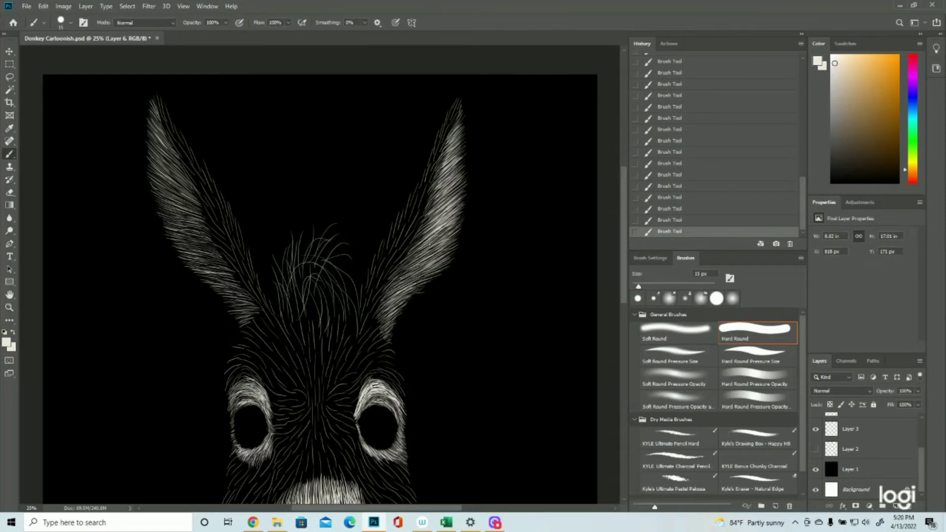
pyautogui.moveTo(426, 245)
pyautogui.mouseDown()
pyautogui.moveTo(446, 229)
pyautogui.moveTo(442, 239)
pyautogui.mouseUp()
pyautogui.moveTo(415, 256)
pyautogui.mouseDown()
pyautogui.moveTo(457, 222)
pyautogui.moveTo(436, 254)
pyautogui.mouseUp()
pyautogui.moveTo(402, 279); pyautogui.dragTo(436, 272)
pyautogui.moveTo(393, 296); pyautogui.dragTo(420, 279)
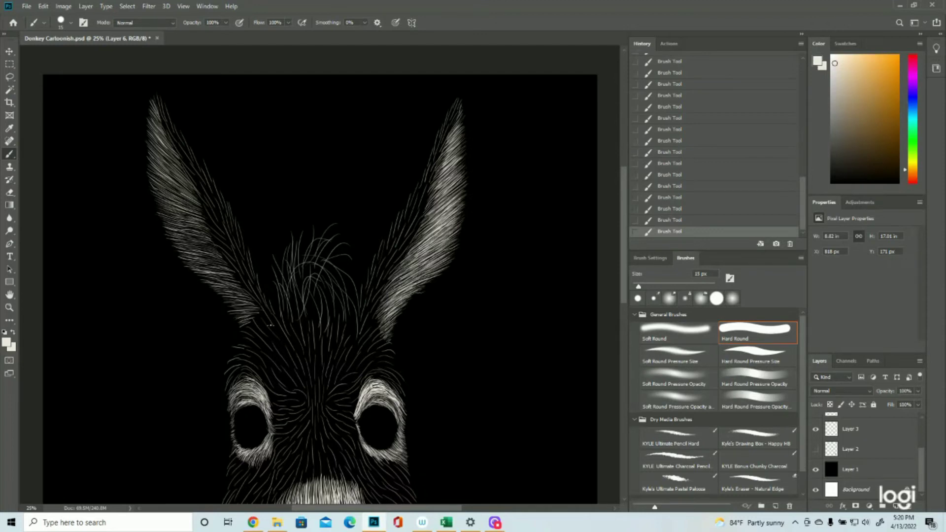
# - Paint dense off-white strokes over the upper part of the left ear
pyautogui.moveTo(163, 202)
pyautogui.mouseDown()
pyautogui.moveTo(198, 211)
pyautogui.moveTo(149, 185)
pyautogui.moveTo(154, 174)
pyautogui.mouseUp()
pyautogui.moveTo(192, 198)
pyautogui.mouseDown()
pyautogui.moveTo(152, 173)
pyautogui.moveTo(143, 136)
pyautogui.mouseUp()
pyautogui.moveTo(178, 172); pyautogui.dragTo(147, 130)
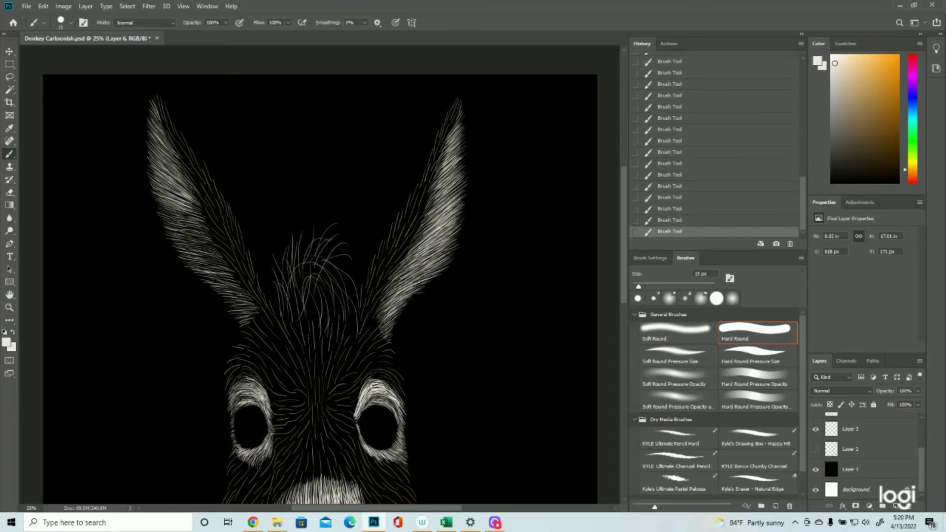
# - Paint dense off-white strokes across the left ear from its middle down to the base
pyautogui.moveTo(184, 199)
pyautogui.mouseDown()
pyautogui.moveTo(160, 186)
pyautogui.moveTo(170, 230)
pyautogui.mouseUp()
pyautogui.moveTo(199, 232); pyautogui.dragTo(173, 237)
pyautogui.moveTo(204, 245); pyautogui.dragTo(182, 241)
pyautogui.moveTo(216, 252); pyautogui.dragTo(175, 245)
pyautogui.moveTo(216, 255); pyautogui.dragTo(179, 257)
pyautogui.moveTo(228, 275)
pyautogui.mouseDown()
pyautogui.moveTo(195, 266)
pyautogui.moveTo(204, 279)
pyautogui.mouseUp()
pyautogui.moveTo(240, 290)
pyautogui.mouseDown()
pyautogui.moveTo(209, 279)
pyautogui.moveTo(219, 289)
pyautogui.mouseUp()
pyautogui.moveTo(235, 300)
pyautogui.mouseDown()
pyautogui.moveTo(222, 295)
pyautogui.moveTo(246, 299)
pyautogui.mouseUp()
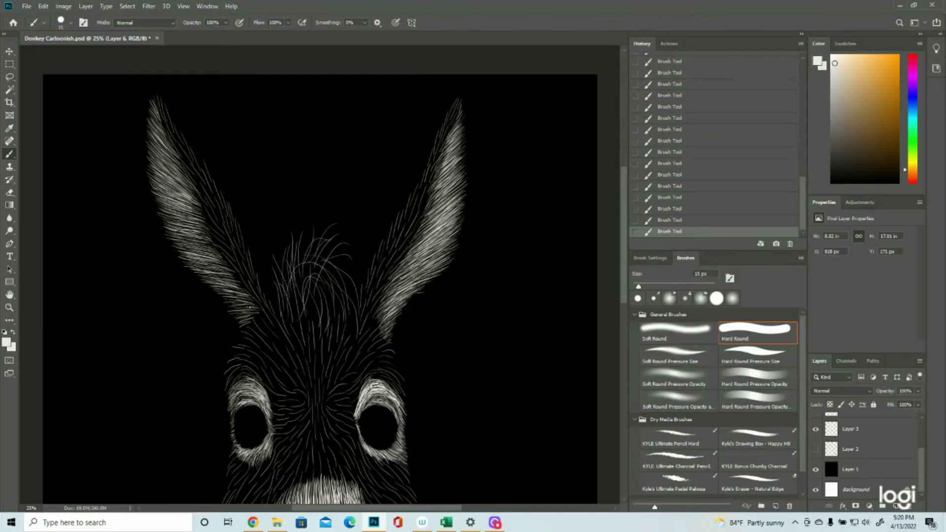
# - Check the whole donkey head at reduced size and save the document
pyautogui.click(10, 307)
pyautogui.moveTo(431, 341); pyautogui.dragTo(386, 336)
pyautogui.click(345, 221)
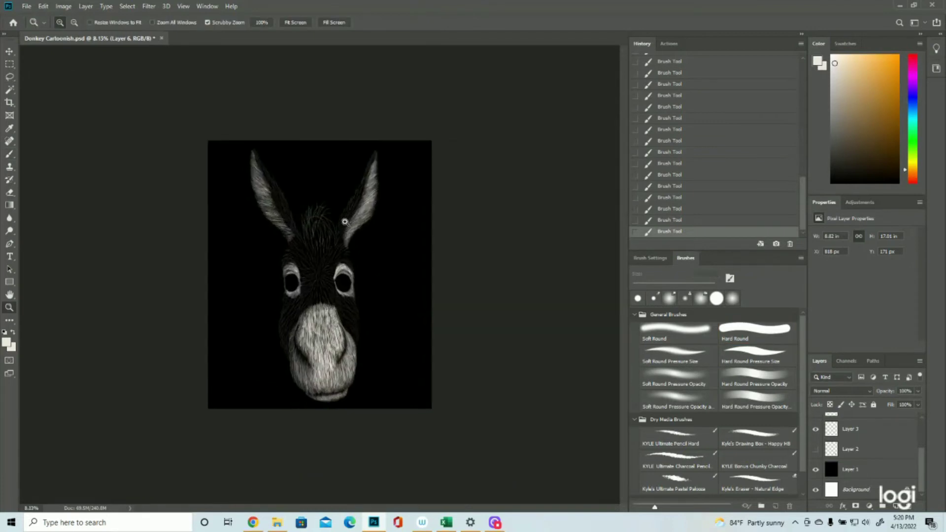
pyautogui.scroll(2, 345, 222)
pyautogui.click(26, 6)
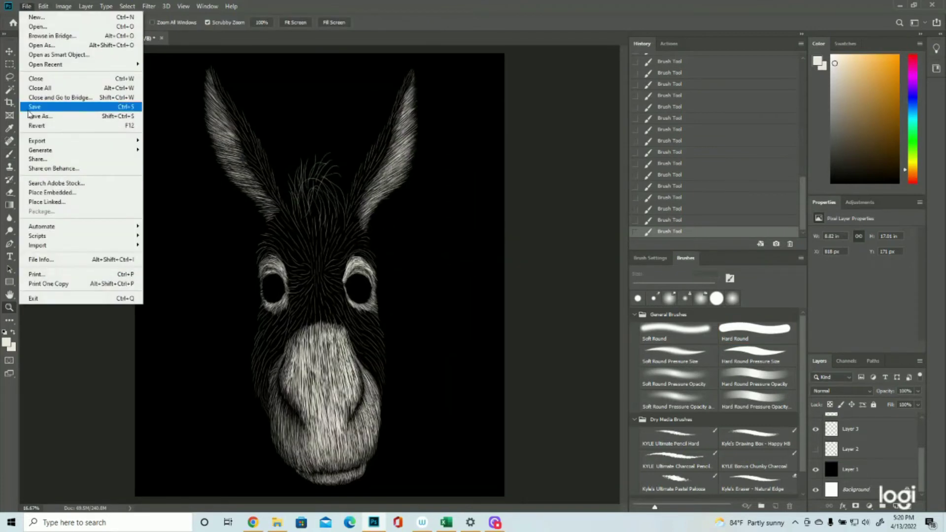
pyautogui.click(29, 109)
# - Show Layer 2 and set the foreground color to the beige swatch painted beside the muzzle
pyautogui.click(815, 450)
pyautogui.click(8, 343)
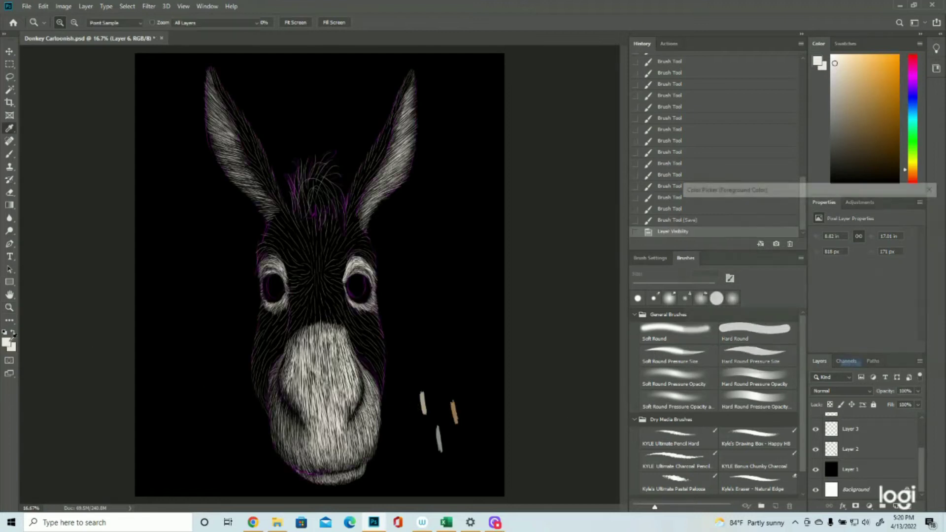
pyautogui.click(423, 400)
pyautogui.click(908, 206)
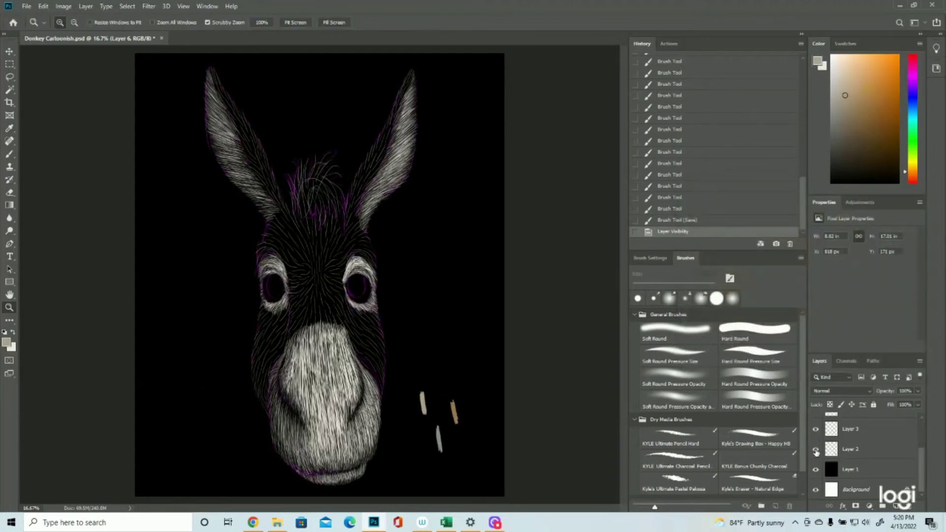
# - Hide Layer 2 and add a new layer above Layer 6
pyautogui.click(816, 450)
pyautogui.scroll(3, 867, 443)
pyautogui.click(896, 507)
# - Paint beige strokes with the 15 px Hard Round brush along the lower left cheek beside the muzzle
pyautogui.moveTo(333, 370); pyautogui.dragTo(345, 369)
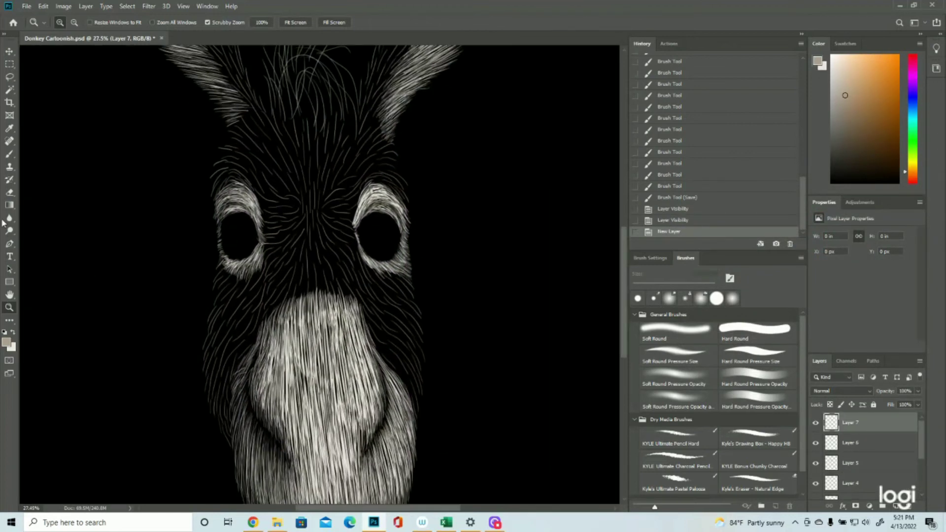
pyautogui.click(9, 154)
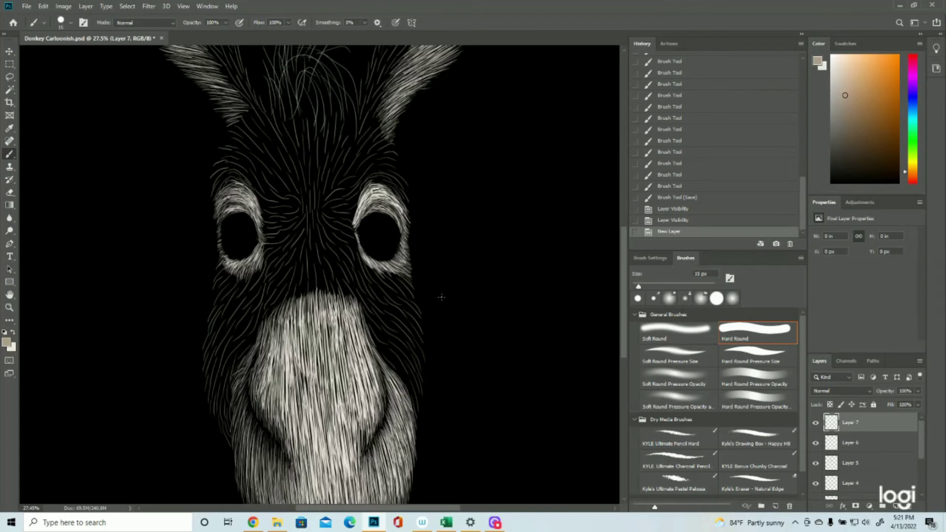
pyautogui.scroll(-2, 494, 320)
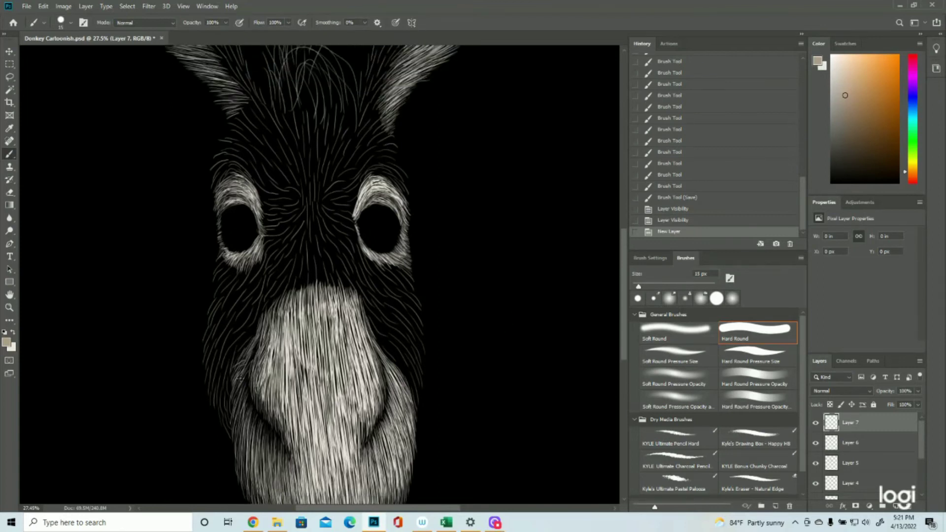
pyautogui.moveTo(244, 349); pyautogui.dragTo(239, 362)
pyautogui.moveTo(240, 352); pyautogui.dragTo(228, 379)
pyautogui.moveTo(232, 378)
pyautogui.mouseDown()
pyautogui.moveTo(226, 390)
pyautogui.moveTo(229, 368)
pyautogui.moveTo(226, 396)
pyautogui.mouseUp()
pyautogui.moveTo(230, 388); pyautogui.dragTo(230, 428)
pyautogui.moveTo(229, 421)
pyautogui.mouseDown()
pyautogui.moveTo(232, 437)
pyautogui.moveTo(228, 422)
pyautogui.mouseUp()
pyautogui.moveTo(231, 390); pyautogui.dragTo(229, 440)
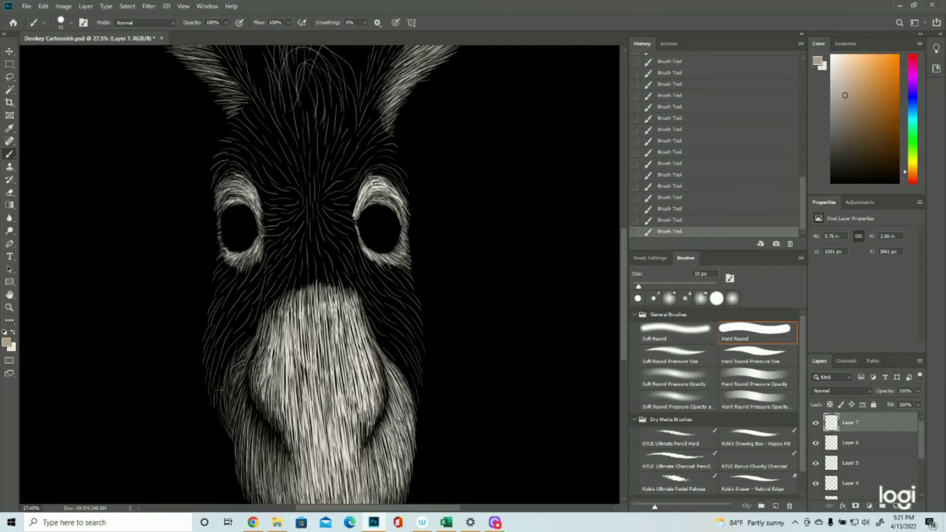
pyautogui.moveTo(219, 396)
pyautogui.mouseDown()
pyautogui.moveTo(215, 407)
pyautogui.moveTo(210, 400)
pyautogui.mouseUp()
# - Extend the beige strokes up the left cheek, along the muzzle's upper edge and the face's outer edge
pyautogui.moveTo(257, 322); pyautogui.dragTo(239, 351)
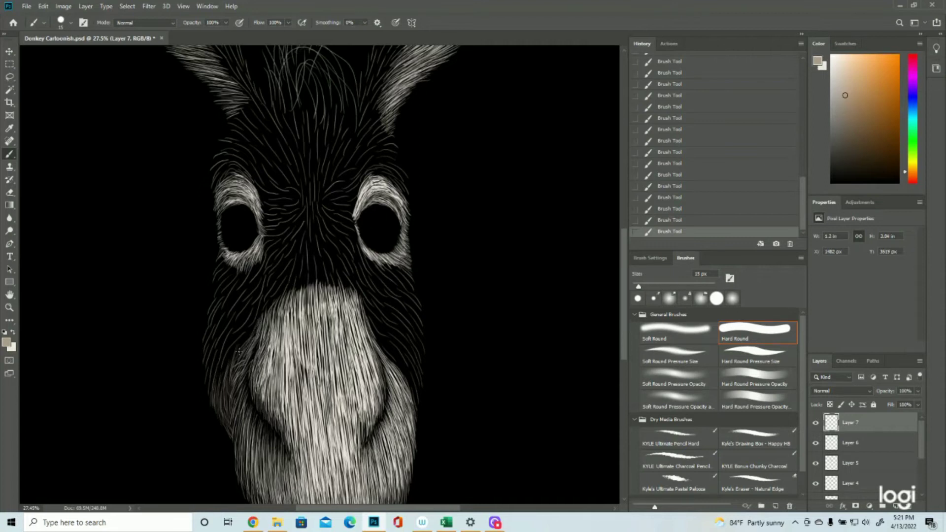
pyautogui.moveTo(263, 303); pyautogui.dragTo(255, 322)
pyautogui.moveTo(271, 285); pyautogui.dragTo(226, 348)
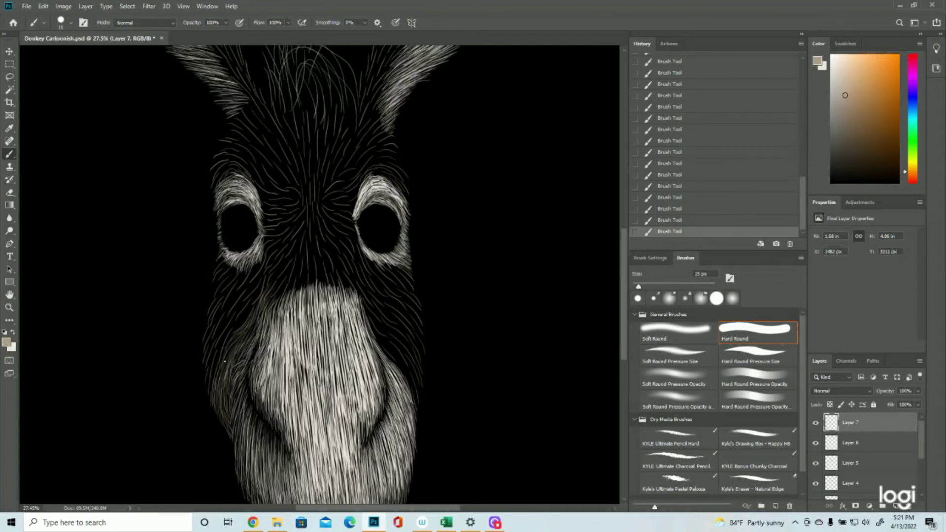
pyautogui.moveTo(223, 257); pyautogui.dragTo(214, 300)
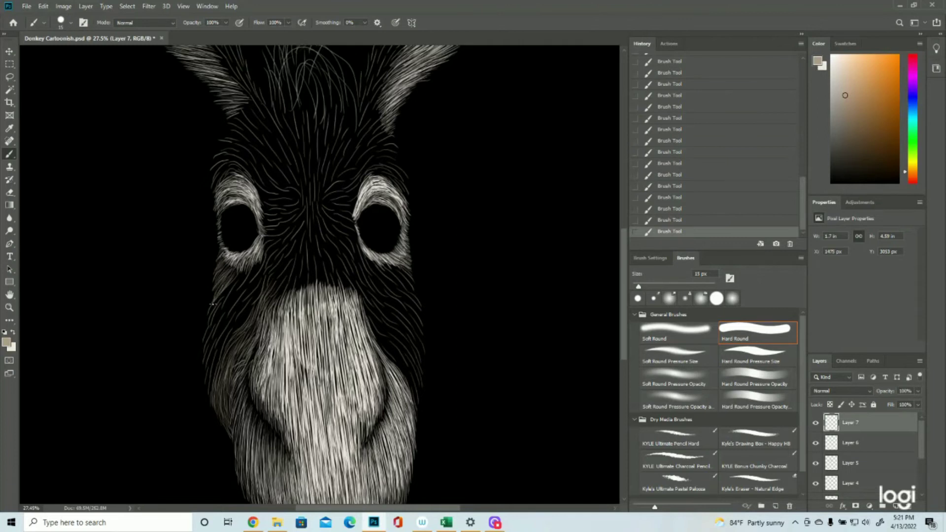
pyautogui.moveTo(233, 278)
pyautogui.mouseDown()
pyautogui.moveTo(207, 327)
pyautogui.moveTo(208, 389)
pyautogui.mouseUp()
pyautogui.moveTo(220, 353); pyautogui.dragTo(210, 397)
pyautogui.moveTo(214, 348)
pyautogui.mouseDown()
pyautogui.moveTo(208, 383)
pyautogui.moveTo(204, 376)
pyautogui.mouseUp()
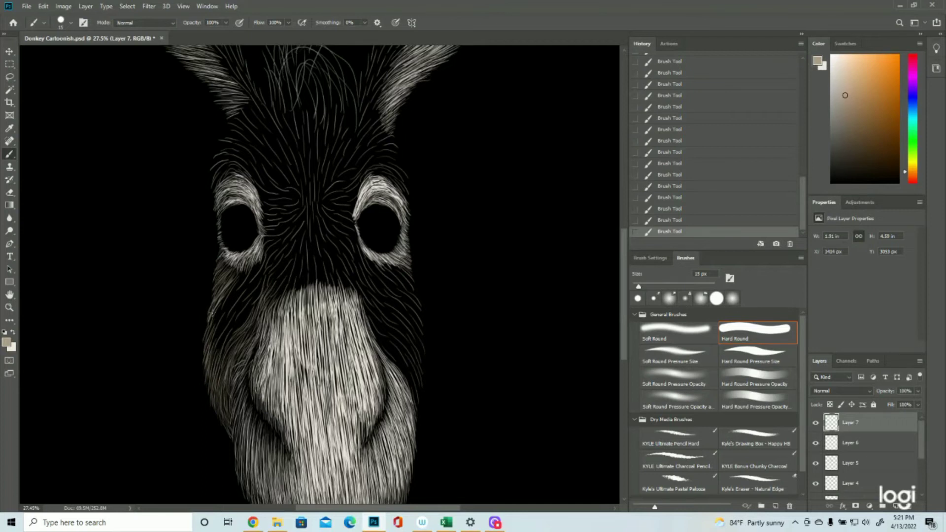
pyautogui.moveTo(216, 311); pyautogui.dragTo(209, 328)
pyautogui.moveTo(222, 307); pyautogui.dragTo(212, 331)
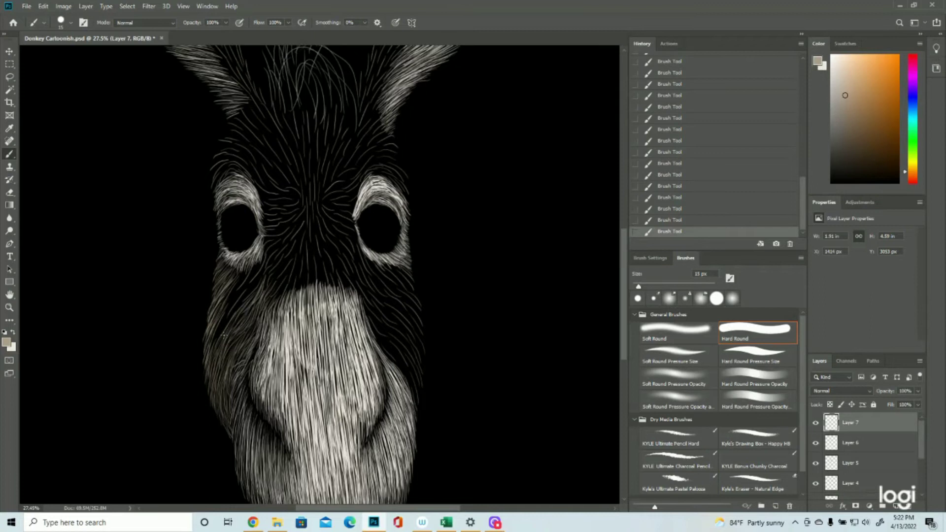
# - Fill the area directly below the left eye with dense beige strokes running down into the cheek
pyautogui.scroll(-1, 223, 336)
pyautogui.moveTo(244, 266); pyautogui.dragTo(227, 277)
pyautogui.moveTo(264, 250); pyautogui.dragTo(217, 326)
pyautogui.moveTo(233, 289); pyautogui.dragTo(215, 330)
pyautogui.moveTo(236, 283)
pyautogui.mouseDown()
pyautogui.moveTo(219, 316)
pyautogui.moveTo(227, 296)
pyautogui.mouseUp()
pyautogui.moveTo(250, 265)
pyautogui.mouseDown()
pyautogui.moveTo(224, 294)
pyautogui.moveTo(228, 319)
pyautogui.moveTo(215, 330)
pyautogui.moveTo(222, 350)
pyautogui.mouseUp()
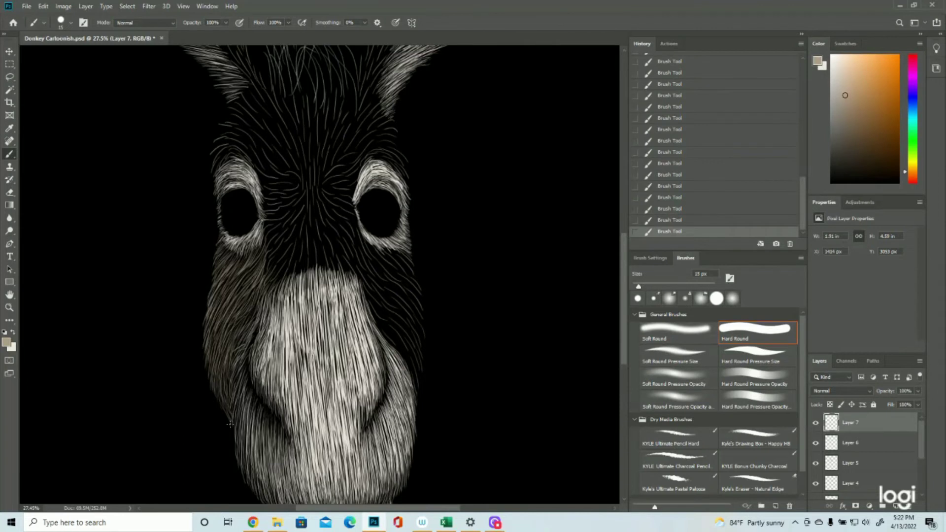
# - Paint beige strokes up the outer edge of the right cheek from beside the muzzle to below the eye
pyautogui.moveTo(416, 375); pyautogui.dragTo(417, 389)
pyautogui.moveTo(410, 349); pyautogui.dragTo(419, 381)
pyautogui.moveTo(411, 337)
pyautogui.mouseDown()
pyautogui.moveTo(421, 364)
pyautogui.moveTo(422, 351)
pyautogui.mouseUp()
pyautogui.moveTo(411, 317); pyautogui.dragTo(421, 339)
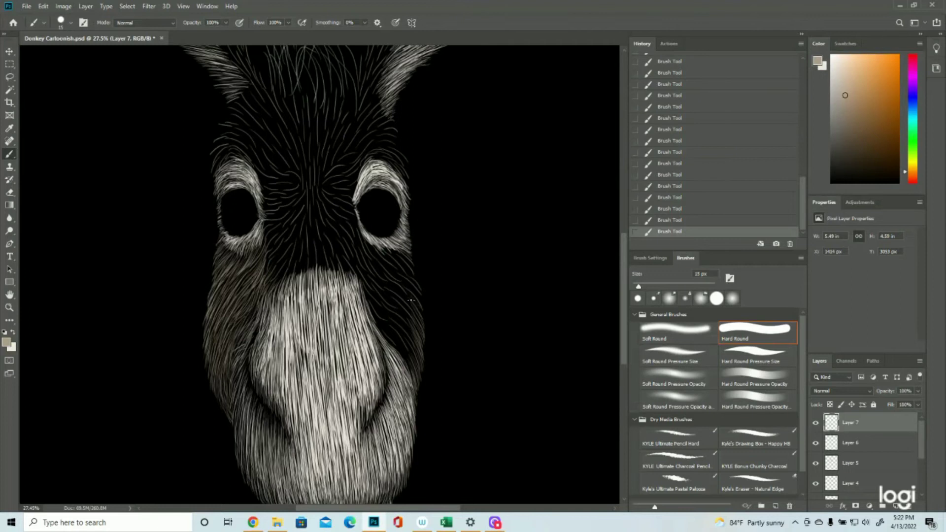
pyautogui.moveTo(405, 283); pyautogui.dragTo(419, 300)
pyautogui.moveTo(404, 280)
pyautogui.mouseDown()
pyautogui.moveTo(420, 301)
pyautogui.moveTo(414, 282)
pyautogui.mouseUp()
pyautogui.moveTo(404, 265); pyautogui.dragTo(415, 277)
pyautogui.moveTo(400, 257); pyautogui.dragTo(411, 266)
# - Paint beige strokes along both outer brows up to the ear bases and the left hairline, discarding one stray stroke
pyautogui.scroll(4, 433, 318)
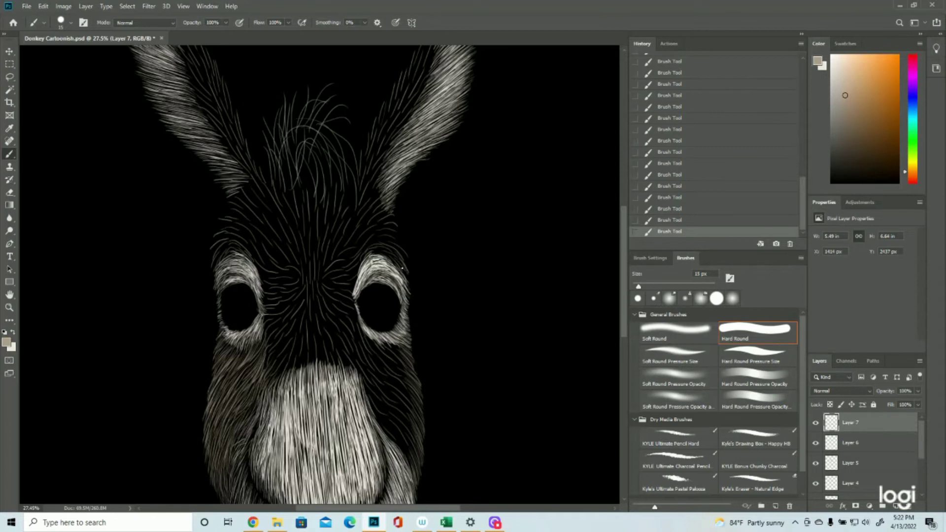
pyautogui.moveTo(402, 250); pyautogui.dragTo(394, 217)
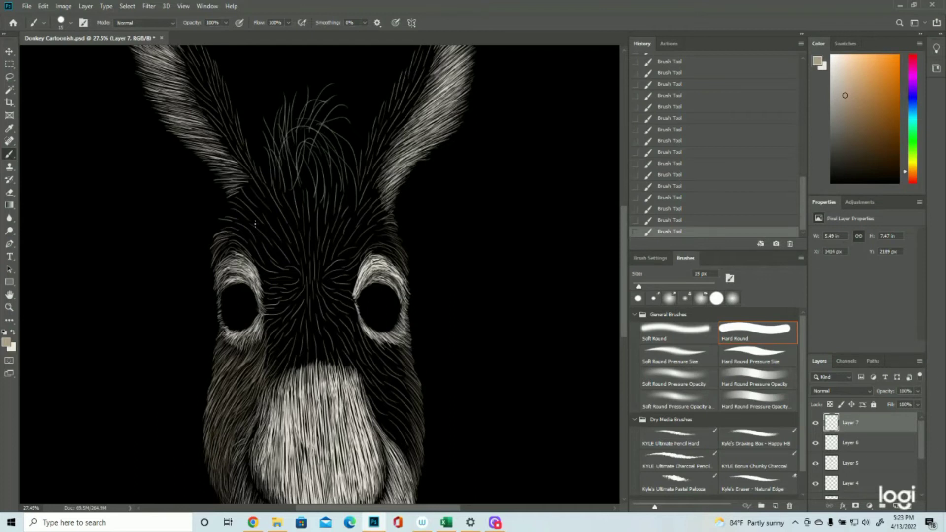
pyautogui.click(690, 220)
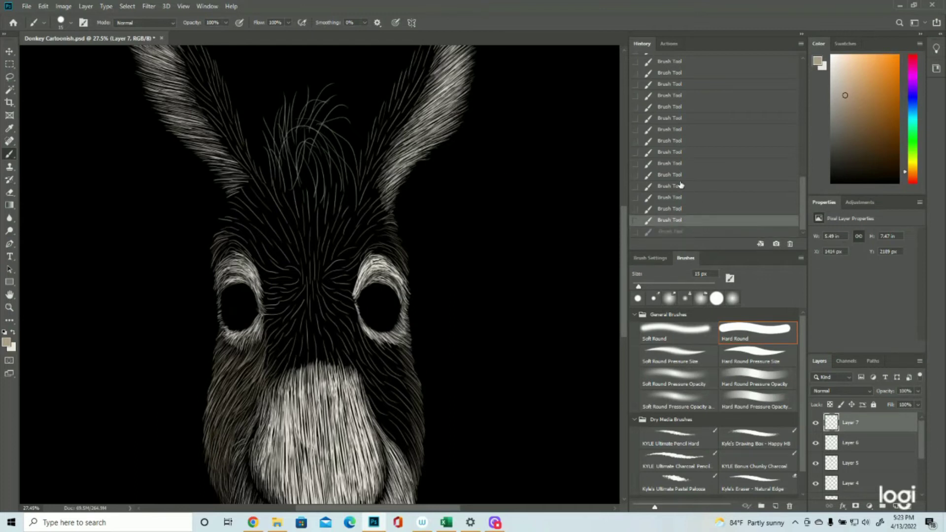
pyautogui.moveTo(221, 237)
pyautogui.mouseDown()
pyautogui.moveTo(218, 228)
pyautogui.moveTo(236, 227)
pyautogui.moveTo(246, 209)
pyautogui.mouseUp()
pyautogui.moveTo(229, 198); pyautogui.dragTo(245, 204)
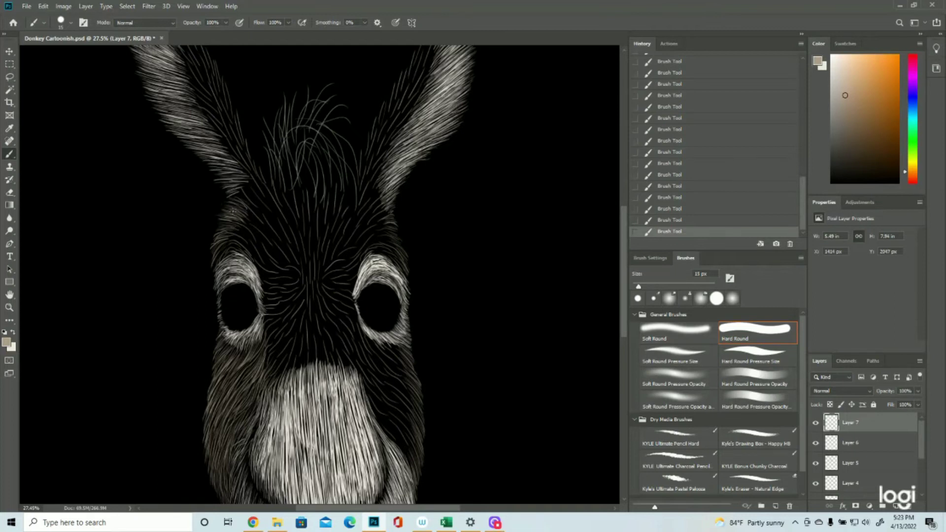
pyautogui.moveTo(244, 201)
pyautogui.mouseDown()
pyautogui.moveTo(234, 191)
pyautogui.moveTo(251, 181)
pyautogui.moveTo(268, 197)
pyautogui.mouseUp()
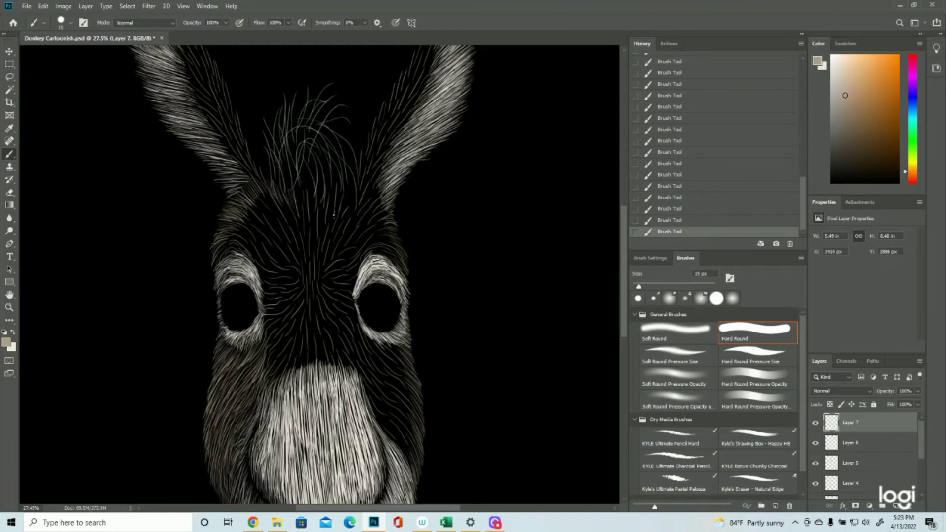
# - Thicken the beige fur between the left eye and the muzzle and on the brow above that eye
pyautogui.scroll(-2, 344, 319)
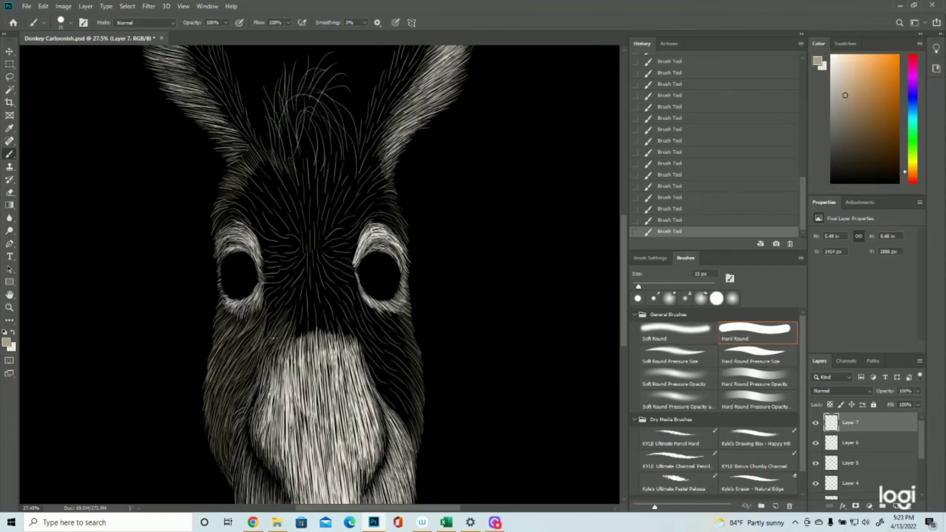
pyautogui.moveTo(270, 323)
pyautogui.mouseDown()
pyautogui.moveTo(263, 339)
pyautogui.moveTo(266, 296)
pyautogui.mouseUp()
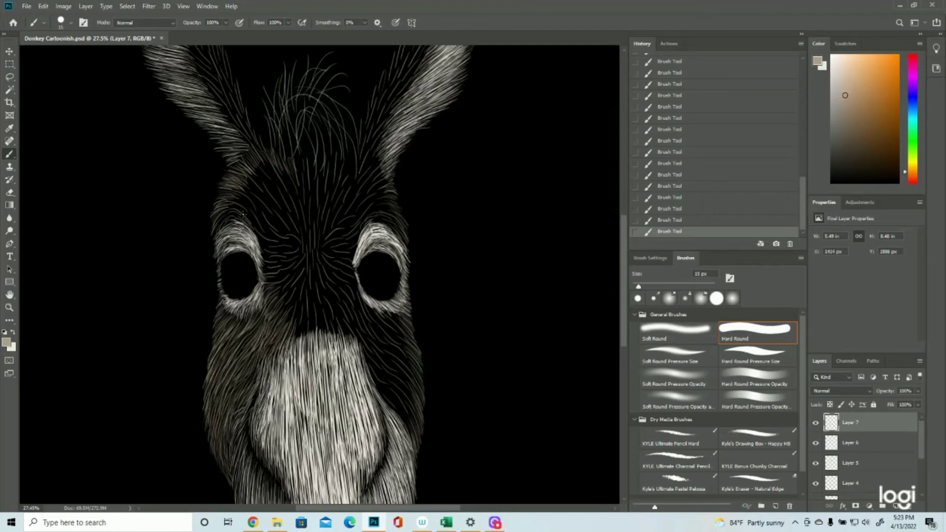
pyautogui.moveTo(228, 206)
pyautogui.mouseDown()
pyautogui.moveTo(250, 213)
pyautogui.moveTo(255, 179)
pyautogui.mouseUp()
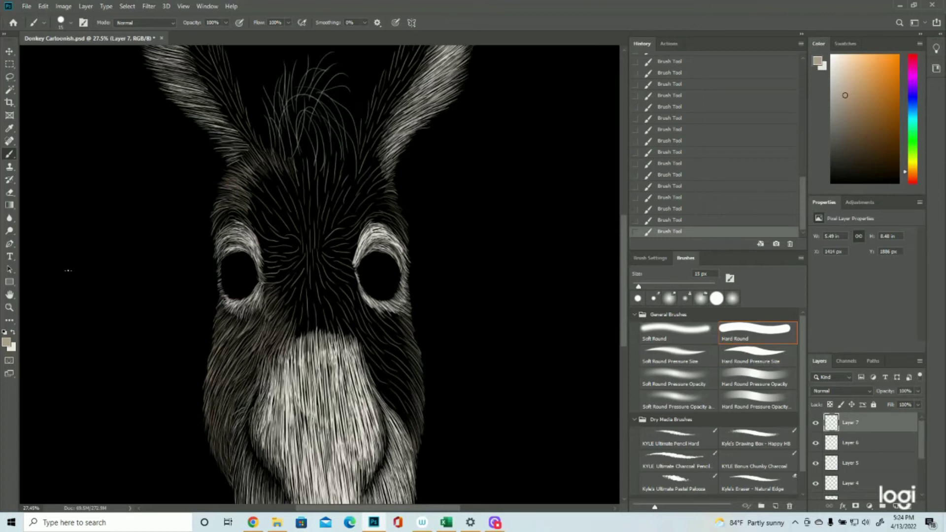
# - Paint dense beige strokes on the left half of the nose bridge, from the muzzle up to the left eye's inner corner
pyautogui.click(10, 308)
pyautogui.moveTo(373, 284)
pyautogui.mouseDown()
pyautogui.moveTo(331, 285)
pyautogui.moveTo(360, 287)
pyautogui.mouseUp()
pyautogui.click(9, 153)
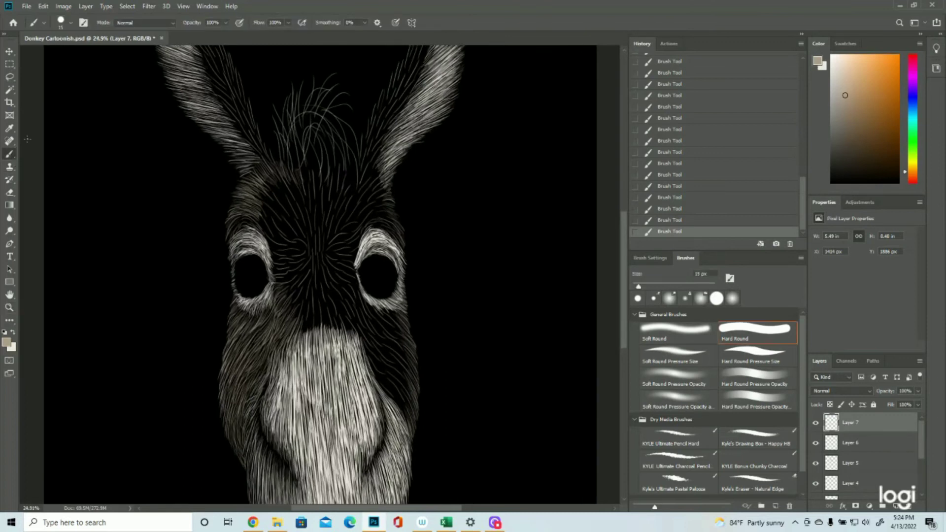
pyautogui.moveTo(316, 326); pyautogui.dragTo(318, 298)
pyautogui.moveTo(321, 334)
pyautogui.mouseDown()
pyautogui.moveTo(318, 304)
pyautogui.moveTo(305, 297)
pyautogui.mouseUp()
pyautogui.moveTo(299, 340)
pyautogui.mouseDown()
pyautogui.moveTo(303, 296)
pyautogui.moveTo(298, 307)
pyautogui.mouseUp()
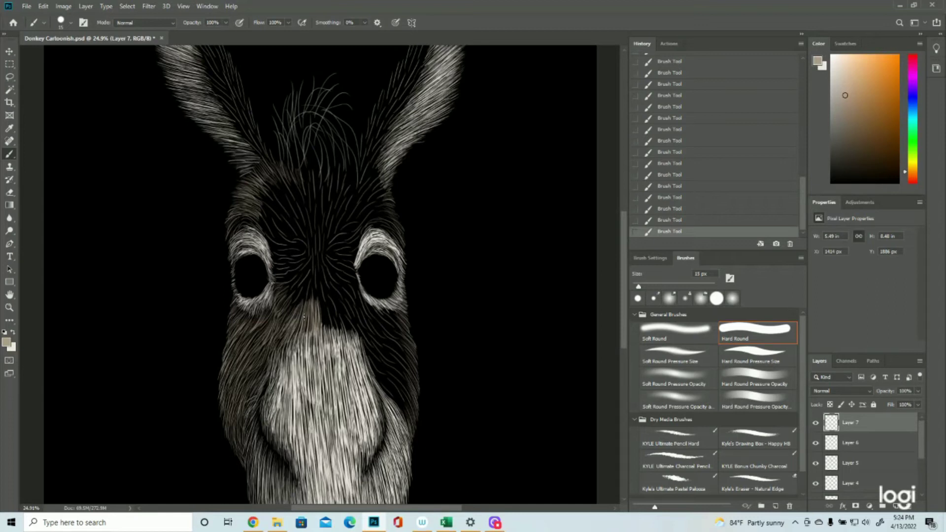
pyautogui.moveTo(290, 323); pyautogui.dragTo(306, 278)
pyautogui.moveTo(290, 312); pyautogui.dragTo(310, 278)
pyautogui.moveTo(310, 332)
pyautogui.mouseDown()
pyautogui.moveTo(311, 279)
pyautogui.moveTo(317, 284)
pyautogui.moveTo(308, 311)
pyautogui.moveTo(305, 276)
pyautogui.moveTo(292, 294)
pyautogui.moveTo(306, 271)
pyautogui.mouseUp()
pyautogui.moveTo(288, 300)
pyautogui.mouseDown()
pyautogui.moveTo(313, 259)
pyautogui.moveTo(291, 282)
pyautogui.moveTo(301, 270)
pyautogui.mouseUp()
pyautogui.moveTo(274, 279)
pyautogui.mouseDown()
pyautogui.moveTo(304, 267)
pyautogui.moveTo(295, 270)
pyautogui.mouseUp()
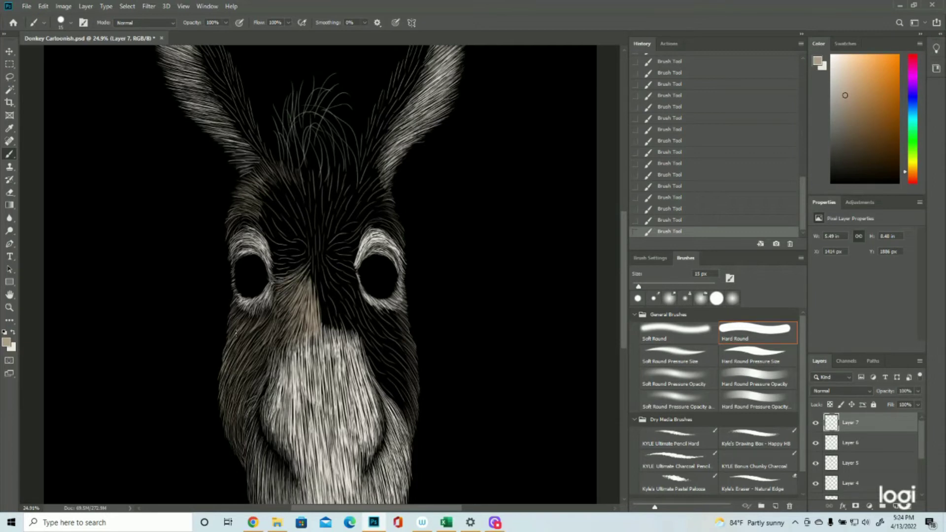
pyautogui.moveTo(249, 317)
pyautogui.mouseDown()
pyautogui.moveTo(243, 330)
pyautogui.moveTo(251, 325)
pyautogui.moveTo(236, 324)
pyautogui.mouseUp()
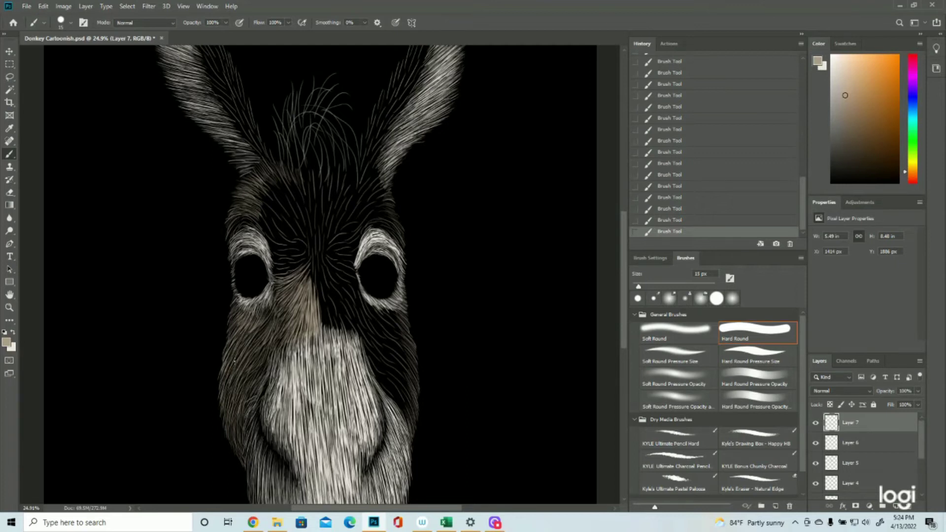
# - Fill the rest of the nose bridge, the area around the right eye and the whole forehead with dense beige strokes
pyautogui.click(9, 308)
pyautogui.moveTo(349, 296); pyautogui.dragTo(250, 316)
pyautogui.hotkey('ctrl', '0')
pyautogui.moveTo(377, 343); pyautogui.dragTo(428, 341)
pyautogui.moveTo(326, 261); pyautogui.dragTo(322, 301)
pyautogui.click(8, 155)
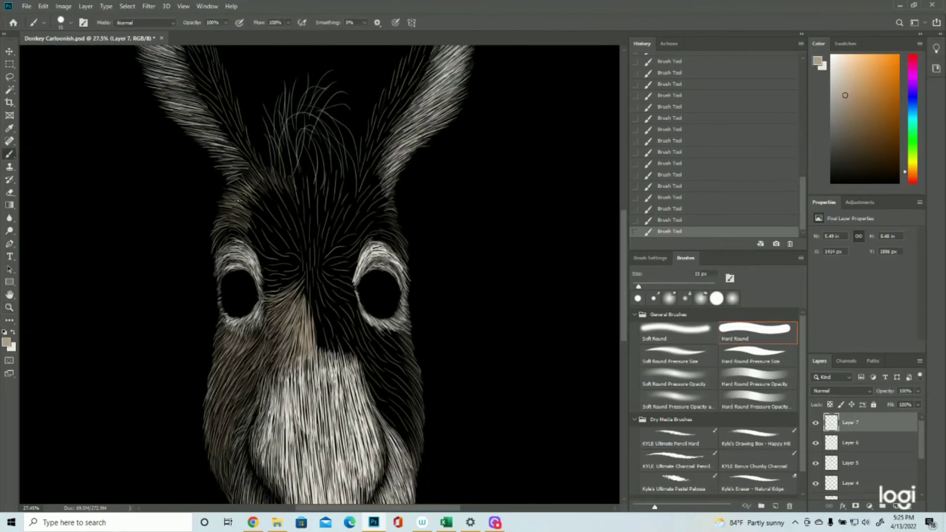
pyautogui.scroll(4, 338, 201)
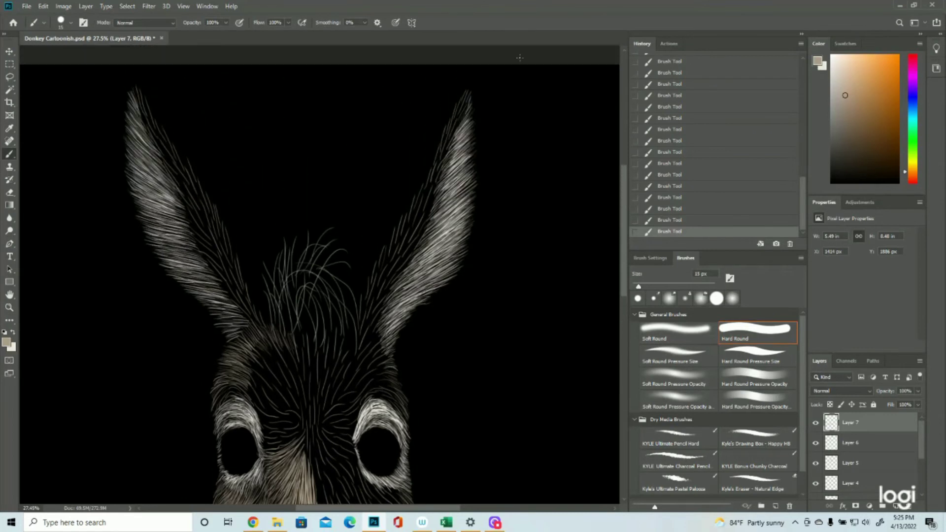
pyautogui.scroll(-5, 384, 305)
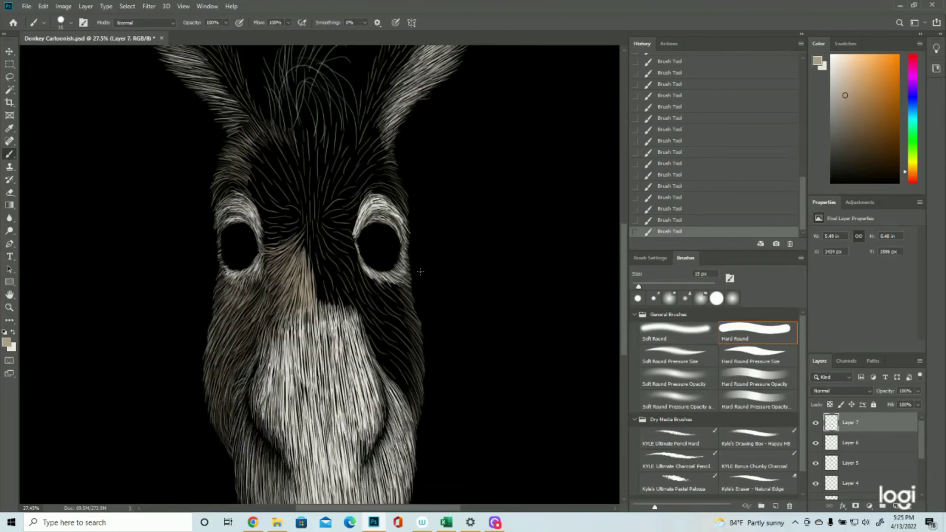
pyautogui.moveTo(365, 274)
pyautogui.mouseDown()
pyautogui.moveTo(399, 318)
pyautogui.moveTo(407, 345)
pyautogui.moveTo(397, 359)
pyautogui.moveTo(320, 217)
pyautogui.moveTo(348, 278)
pyautogui.moveTo(328, 247)
pyautogui.moveTo(318, 281)
pyautogui.moveTo(345, 311)
pyautogui.moveTo(335, 236)
pyautogui.moveTo(377, 209)
pyautogui.moveTo(276, 281)
pyautogui.moveTo(296, 217)
pyautogui.moveTo(276, 281)
pyautogui.moveTo(352, 213)
pyautogui.moveTo(325, 242)
pyautogui.mouseUp()
pyautogui.scroll(1, 345, 296)
pyautogui.moveTo(367, 210)
pyautogui.mouseDown()
pyautogui.moveTo(377, 165)
pyautogui.moveTo(323, 229)
pyautogui.moveTo(227, 160)
pyautogui.mouseUp()
pyautogui.scroll(1, 350, 337)
pyautogui.moveTo(276, 202); pyautogui.dragTo(268, 148)
pyautogui.moveTo(302, 217)
pyautogui.mouseDown()
pyautogui.moveTo(291, 143)
pyautogui.moveTo(343, 143)
pyautogui.mouseUp()
# - View the donkey head at a smaller zoom and save the document
pyautogui.press('z')
pyautogui.moveTo(311, 295); pyautogui.dragTo(222, 296)
pyautogui.hotkey('ctrl', 's')
# - Paint short beige strokes along the right ear's inner edge from the tip down to its middle
pyautogui.moveTo(293, 209); pyautogui.dragTo(372, 118)
pyautogui.scroll(7, 421, 193)
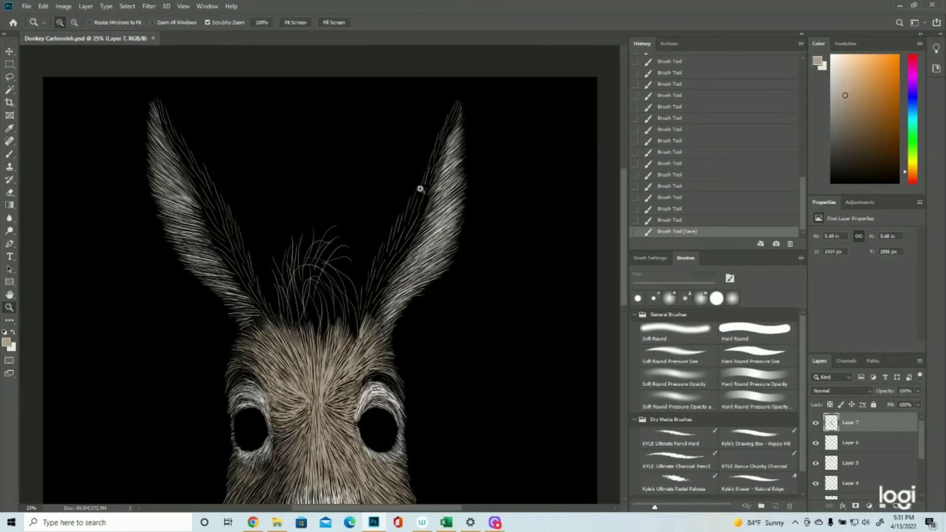
pyautogui.click(9, 154)
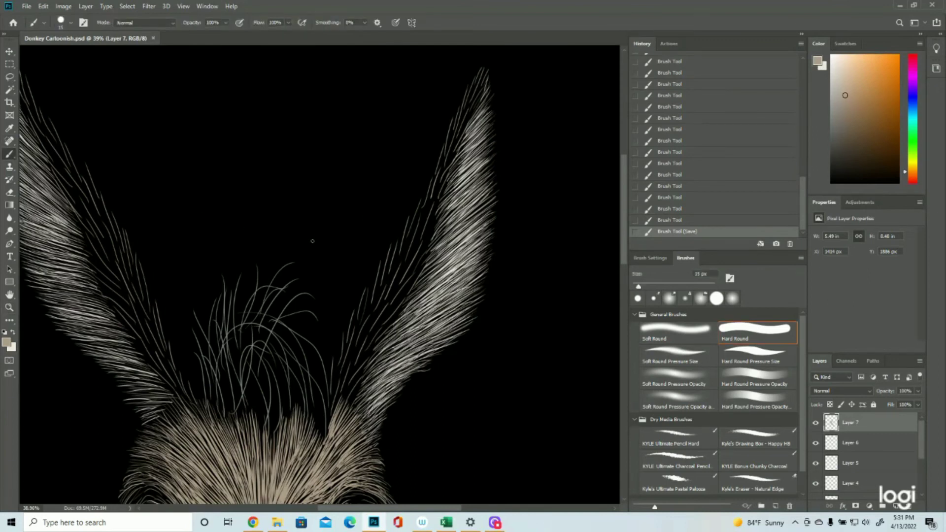
pyautogui.moveTo(486, 69); pyautogui.dragTo(485, 81)
pyautogui.moveTo(485, 68); pyautogui.dragTo(476, 86)
pyautogui.moveTo(481, 69); pyautogui.dragTo(471, 90)
pyautogui.moveTo(473, 82); pyautogui.dragTo(462, 123)
pyautogui.moveTo(467, 91); pyautogui.dragTo(461, 113)
pyautogui.moveTo(464, 98); pyautogui.dragTo(453, 139)
pyautogui.moveTo(460, 106); pyautogui.dragTo(449, 143)
pyautogui.moveTo(453, 124)
pyautogui.mouseDown()
pyautogui.moveTo(436, 178)
pyautogui.moveTo(443, 152)
pyautogui.mouseUp()
pyautogui.moveTo(445, 150); pyautogui.dragTo(432, 193)
pyautogui.moveTo(437, 166); pyautogui.dragTo(409, 242)
pyautogui.moveTo(416, 207); pyautogui.dragTo(402, 254)
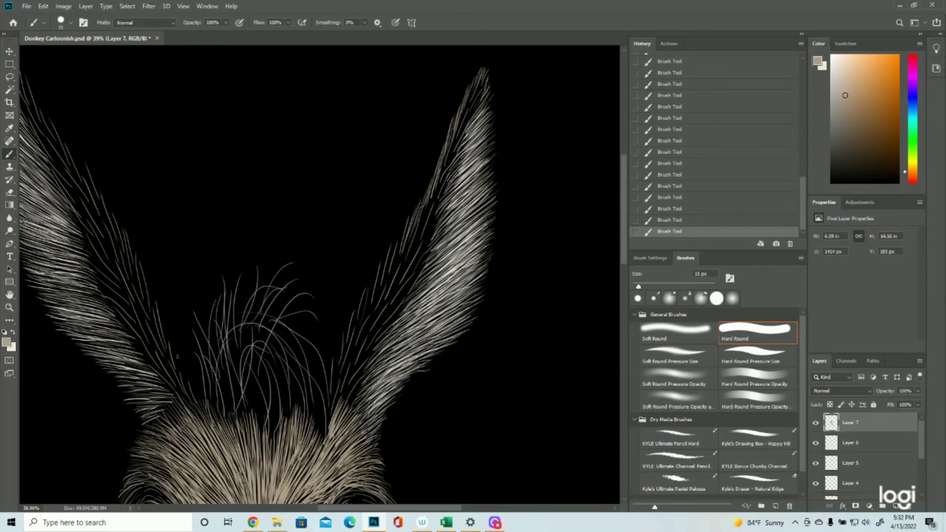
# - Continue the beige strokes along the right ear's inner edge from its middle down to the base
pyautogui.moveTo(407, 227); pyautogui.dragTo(382, 286)
pyautogui.moveTo(392, 244); pyautogui.dragTo(381, 284)
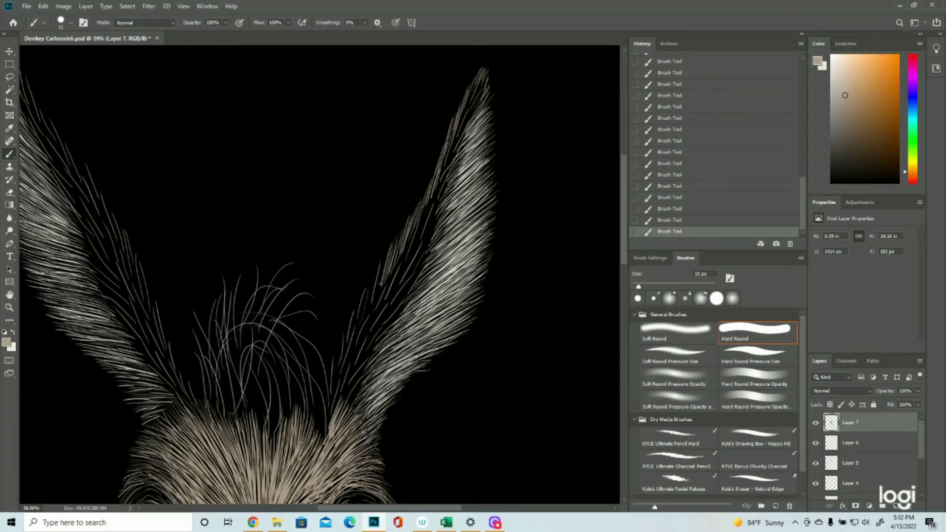
pyautogui.moveTo(387, 250); pyautogui.dragTo(366, 317)
pyautogui.moveTo(377, 272); pyautogui.dragTo(358, 329)
pyautogui.moveTo(368, 289); pyautogui.dragTo(339, 371)
pyautogui.moveTo(346, 335); pyautogui.dragTo(331, 397)
pyautogui.moveTo(332, 364); pyautogui.dragTo(329, 403)
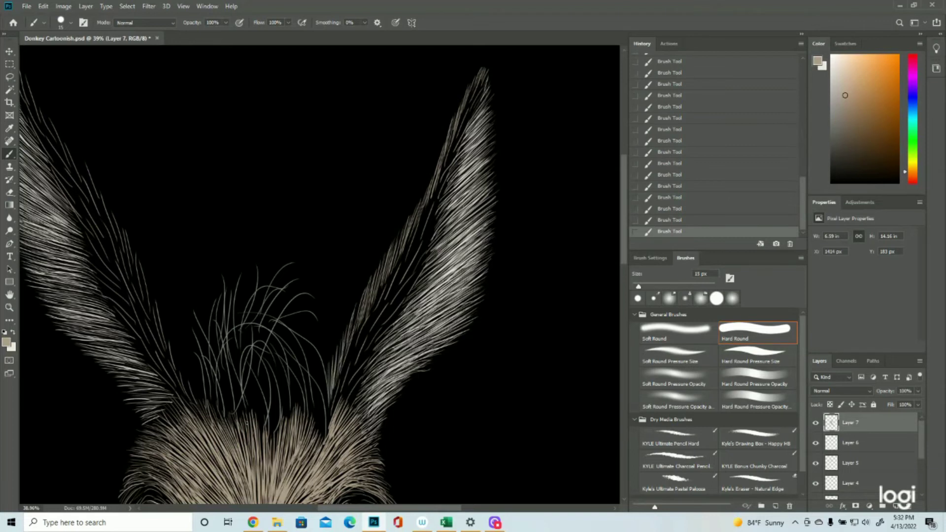
# - Paint short beige strokes along the left ear's inner edge from the tip down to its middle
pyautogui.moveTo(395, 509); pyautogui.dragTo(371, 509)
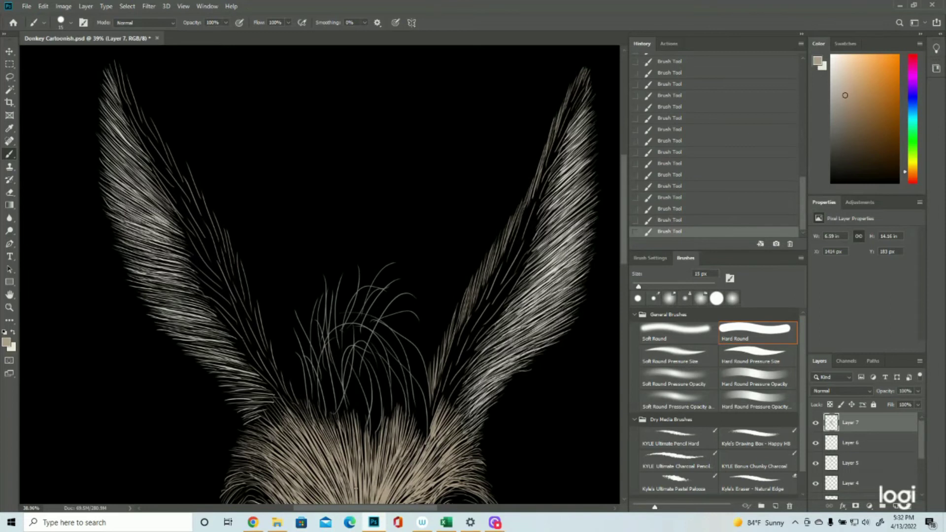
pyautogui.moveTo(113, 61)
pyautogui.mouseDown()
pyautogui.moveTo(117, 77)
pyautogui.moveTo(120, 64)
pyautogui.mouseUp()
pyautogui.moveTo(140, 112)
pyautogui.mouseDown()
pyautogui.moveTo(131, 85)
pyautogui.moveTo(142, 106)
pyautogui.mouseUp()
pyautogui.moveTo(153, 134); pyautogui.dragTo(147, 113)
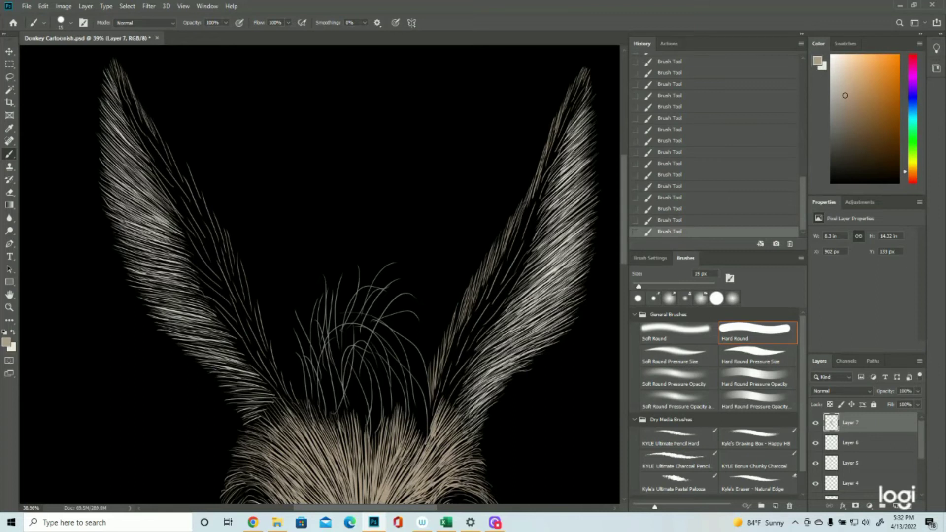
pyautogui.moveTo(160, 147); pyautogui.dragTo(154, 125)
pyautogui.moveTo(173, 165)
pyautogui.mouseDown()
pyautogui.moveTo(159, 130)
pyautogui.moveTo(170, 149)
pyautogui.mouseUp()
pyautogui.moveTo(190, 188)
pyautogui.mouseDown()
pyautogui.moveTo(176, 156)
pyautogui.moveTo(184, 161)
pyautogui.mouseUp()
pyautogui.moveTo(206, 207); pyautogui.dragTo(193, 174)
pyautogui.moveTo(213, 224)
pyautogui.mouseDown()
pyautogui.moveTo(200, 187)
pyautogui.moveTo(209, 206)
pyautogui.mouseUp()
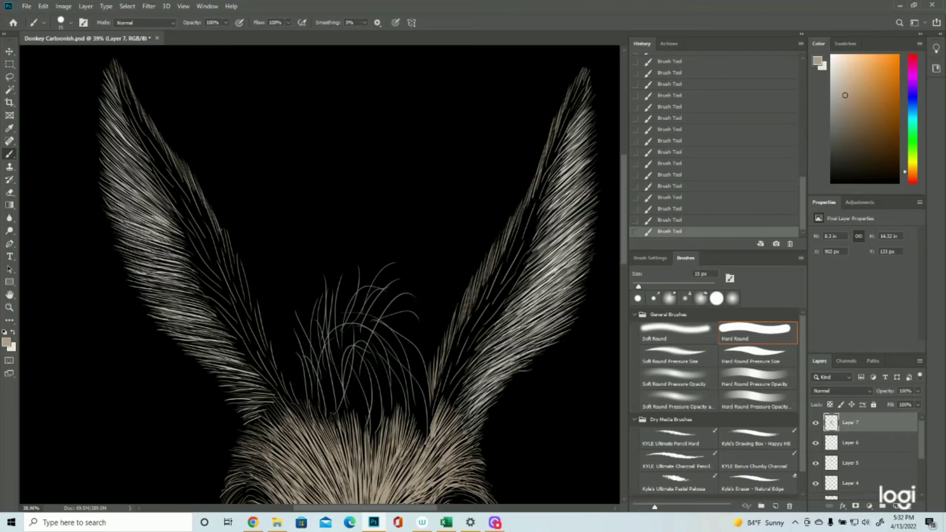
# - Continue the beige strokes along the left ear's inner edge from its middle down to the forehead
pyautogui.moveTo(227, 244); pyautogui.dragTo(217, 213)
pyautogui.moveTo(236, 267)
pyautogui.mouseDown()
pyautogui.moveTo(226, 230)
pyautogui.moveTo(232, 236)
pyautogui.mouseUp()
pyautogui.moveTo(247, 290); pyautogui.dragTo(237, 254)
pyautogui.moveTo(255, 313); pyautogui.dragTo(245, 273)
pyautogui.moveTo(263, 331)
pyautogui.mouseDown()
pyautogui.moveTo(252, 288)
pyautogui.moveTo(259, 304)
pyautogui.mouseUp()
pyautogui.moveTo(272, 358); pyautogui.dragTo(265, 326)
pyautogui.moveTo(280, 374)
pyautogui.mouseDown()
pyautogui.moveTo(267, 337)
pyautogui.moveTo(275, 348)
pyautogui.mouseUp()
pyautogui.moveTo(292, 398)
pyautogui.mouseDown()
pyautogui.moveTo(283, 371)
pyautogui.moveTo(288, 381)
pyautogui.mouseUp()
pyautogui.moveTo(297, 407); pyautogui.dragTo(291, 394)
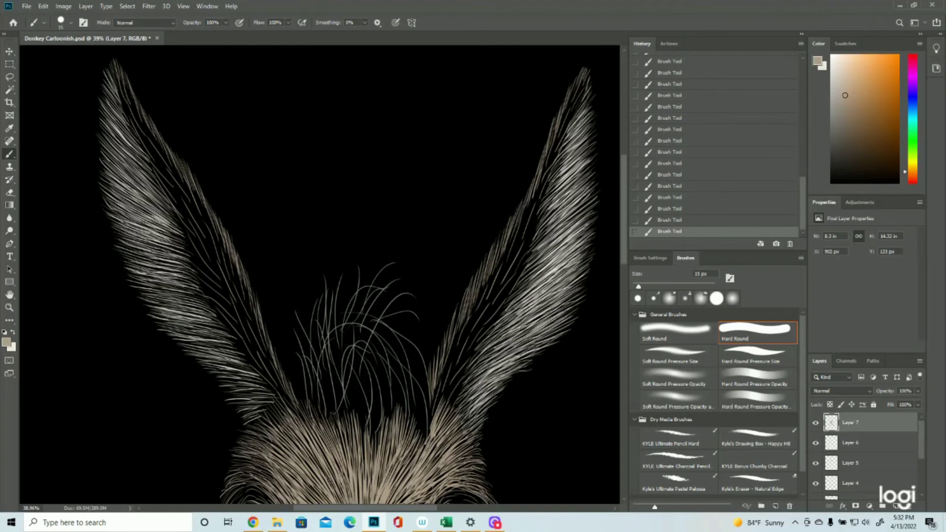
# - Paint short beige strokes beside the left ear's white fur from the tip down to its upper third
pyautogui.moveTo(121, 93)
pyautogui.mouseDown()
pyautogui.moveTo(114, 73)
pyautogui.moveTo(116, 82)
pyautogui.mouseUp()
pyautogui.moveTo(131, 114); pyautogui.dragTo(119, 96)
pyautogui.moveTo(138, 134)
pyautogui.mouseDown()
pyautogui.moveTo(122, 107)
pyautogui.moveTo(126, 118)
pyautogui.mouseUp()
pyautogui.moveTo(154, 162)
pyautogui.mouseDown()
pyautogui.moveTo(136, 138)
pyautogui.moveTo(153, 178)
pyautogui.mouseUp()
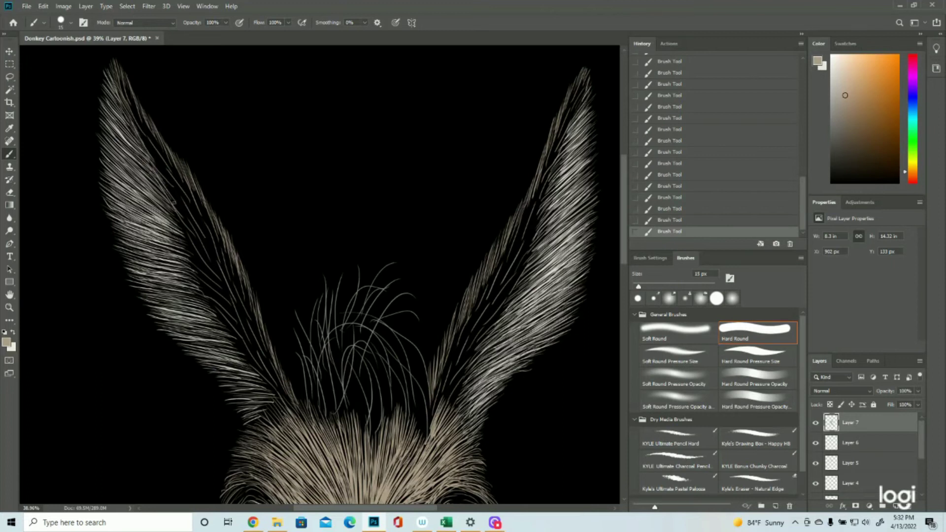
# - Continue the beige strokes beside the left ear's white fur from its middle down to the base
pyautogui.moveTo(188, 226)
pyautogui.mouseDown()
pyautogui.moveTo(168, 201)
pyautogui.moveTo(185, 252)
pyautogui.mouseUp()
pyautogui.moveTo(206, 273); pyautogui.dragTo(188, 263)
pyautogui.moveTo(208, 284)
pyautogui.mouseDown()
pyautogui.moveTo(191, 267)
pyautogui.moveTo(190, 277)
pyautogui.mouseUp()
pyautogui.moveTo(220, 308)
pyautogui.mouseDown()
pyautogui.moveTo(195, 289)
pyautogui.moveTo(202, 297)
pyautogui.mouseUp()
pyautogui.moveTo(233, 327)
pyautogui.mouseDown()
pyautogui.moveTo(207, 308)
pyautogui.moveTo(250, 359)
pyautogui.mouseUp()
pyautogui.moveTo(274, 386); pyautogui.dragTo(257, 380)
pyautogui.moveTo(290, 415); pyautogui.dragTo(267, 393)
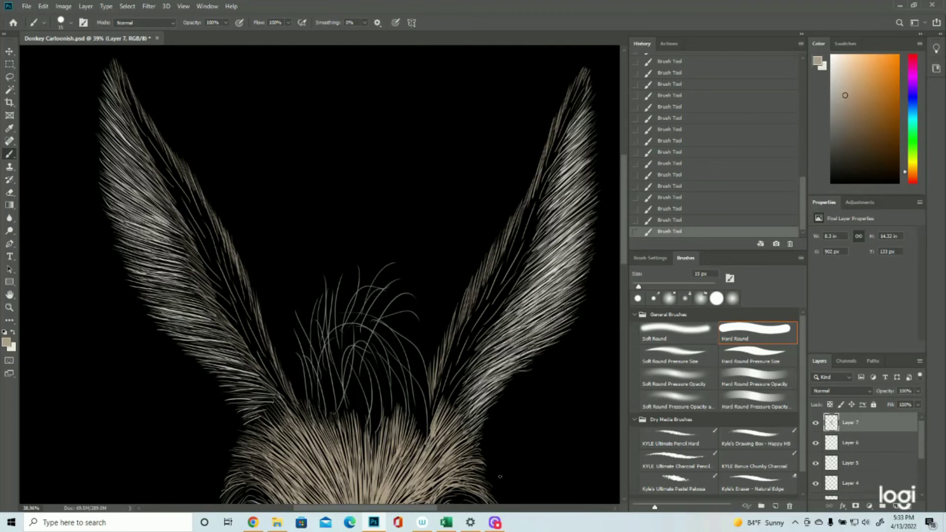
# - Thicken the beige fur along the right ear's inner edge from the base up past its middle
pyautogui.moveTo(429, 509); pyautogui.dragTo(448, 509)
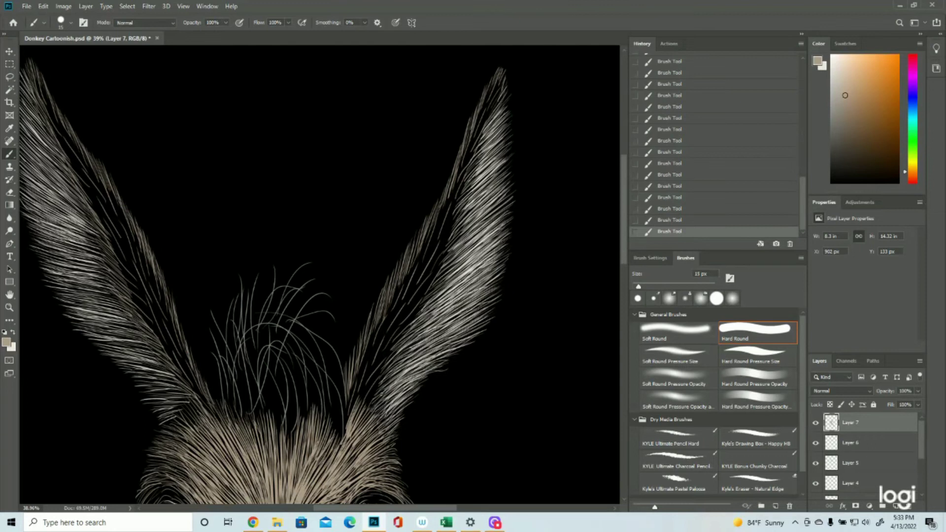
pyautogui.moveTo(347, 401); pyautogui.dragTo(356, 374)
pyautogui.moveTo(350, 414); pyautogui.dragTo(371, 336)
pyautogui.moveTo(365, 372)
pyautogui.mouseDown()
pyautogui.moveTo(378, 297)
pyautogui.moveTo(403, 275)
pyautogui.mouseUp()
pyautogui.moveTo(389, 314); pyautogui.dragTo(436, 213)
pyautogui.moveTo(435, 224); pyautogui.dragTo(443, 206)
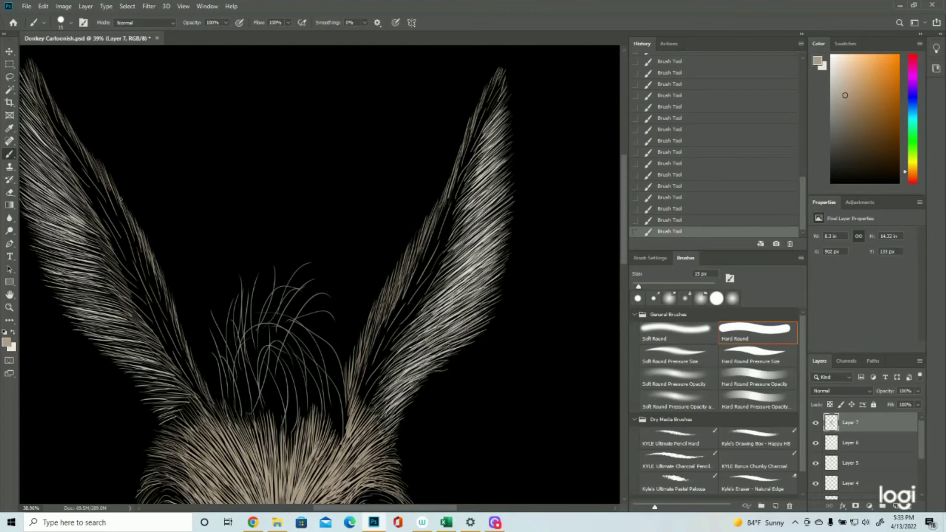
# - Thicken the beige fur along the upper half of the left ear's inner edge with short strokes
pyautogui.moveTo(83, 147); pyautogui.dragTo(74, 124)
pyautogui.moveTo(92, 158); pyautogui.dragTo(85, 143)
pyautogui.moveTo(97, 165); pyautogui.dragTo(89, 145)
pyautogui.moveTo(102, 167); pyautogui.dragTo(95, 154)
pyautogui.moveTo(89, 149); pyautogui.dragTo(82, 135)
pyautogui.moveTo(113, 187); pyautogui.dragTo(105, 167)
pyautogui.moveTo(124, 204); pyautogui.dragTo(117, 184)
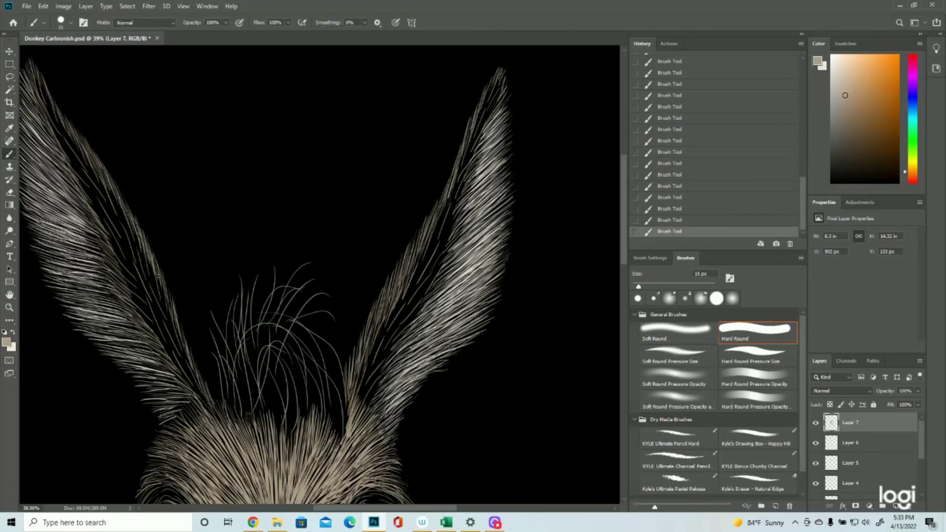
# - Fill the dark gaps between the beige edge and white fur of both ears with longer beige strokes
pyautogui.click(9, 307)
pyautogui.moveTo(344, 353)
pyautogui.mouseDown()
pyautogui.moveTo(276, 353)
pyautogui.moveTo(333, 350)
pyautogui.mouseUp()
pyautogui.press('b')
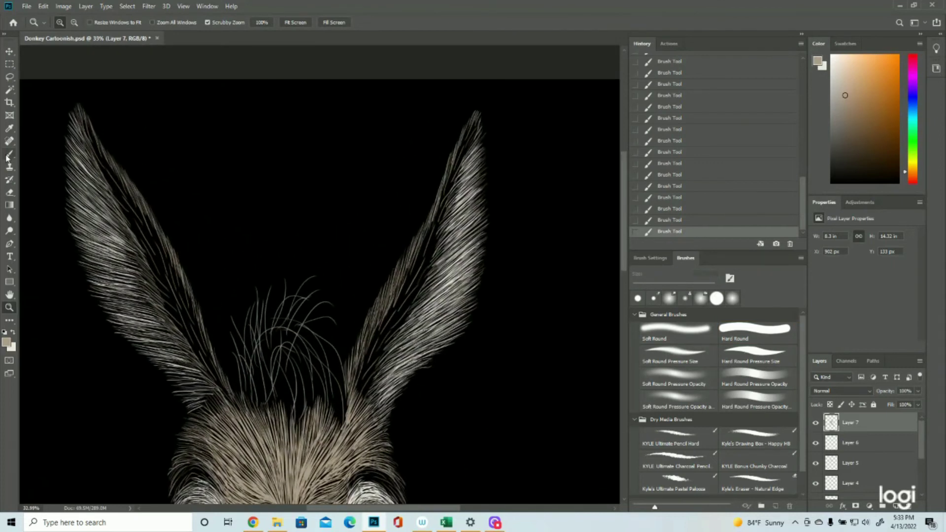
pyautogui.moveTo(404, 316); pyautogui.dragTo(429, 263)
pyautogui.moveTo(377, 365); pyautogui.dragTo(397, 315)
pyautogui.moveTo(359, 389); pyautogui.dragTo(372, 338)
pyautogui.moveTo(115, 177); pyautogui.dragTo(89, 126)
pyautogui.moveTo(150, 252); pyautogui.dragTo(116, 192)
pyautogui.moveTo(167, 283); pyautogui.dragTo(133, 211)
# - Save the donkey document after viewing the beige fur on both ears
pyautogui.press('z')
pyautogui.moveTo(275, 295)
pyautogui.mouseDown()
pyautogui.moveTo(306, 296)
pyautogui.moveTo(259, 237)
pyautogui.mouseUp()
pyautogui.press('b')
pyautogui.hotkey('ctrl', 's')
pyautogui.press('z')
pyautogui.moveTo(340, 240); pyautogui.dragTo(304, 240)
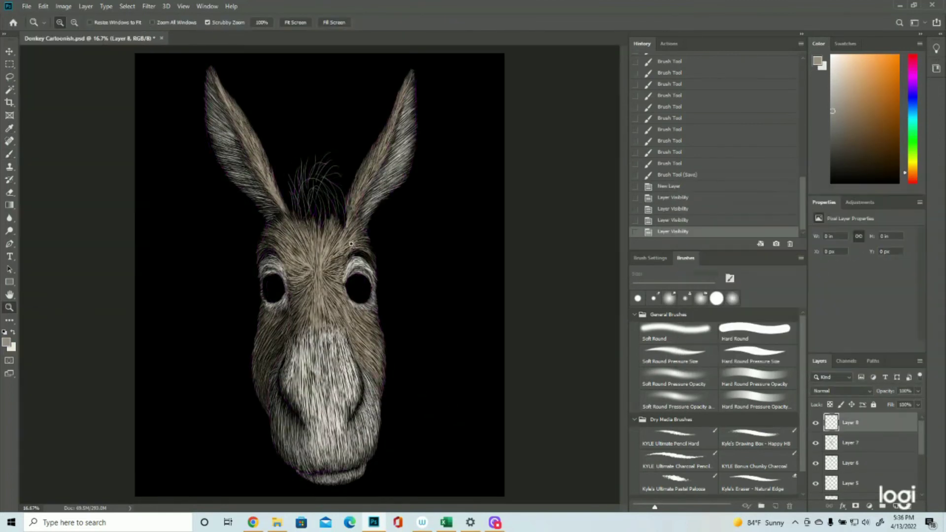
# - Paint thin gray strokes on Layer 8 in the dark band above the right eye's white lid
pyautogui.scroll(5, 345, 243)
pyautogui.click(14, 155)
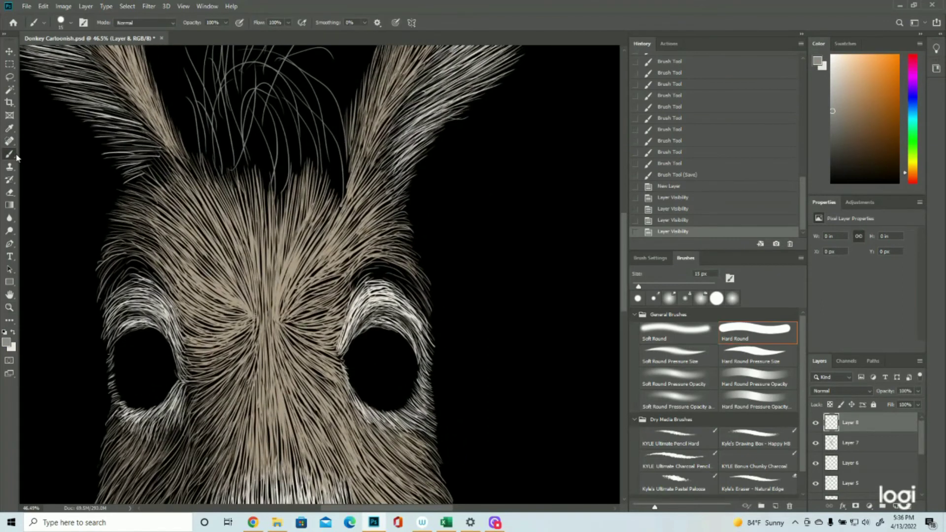
pyautogui.moveTo(355, 286); pyautogui.dragTo(377, 271)
pyautogui.moveTo(362, 277); pyautogui.dragTo(402, 274)
pyautogui.moveTo(369, 269)
pyautogui.mouseDown()
pyautogui.moveTo(407, 273)
pyautogui.moveTo(400, 268)
pyautogui.mouseUp()
pyautogui.moveTo(376, 268); pyautogui.dragTo(414, 287)
# - Paint matching thin gray strokes in the dark band above the left eye's white lid
pyautogui.moveTo(113, 291); pyautogui.dragTo(128, 273)
pyautogui.moveTo(115, 285); pyautogui.dragTo(132, 269)
pyautogui.moveTo(119, 278); pyautogui.dragTo(135, 266)
pyautogui.moveTo(121, 270); pyautogui.dragTo(143, 264)
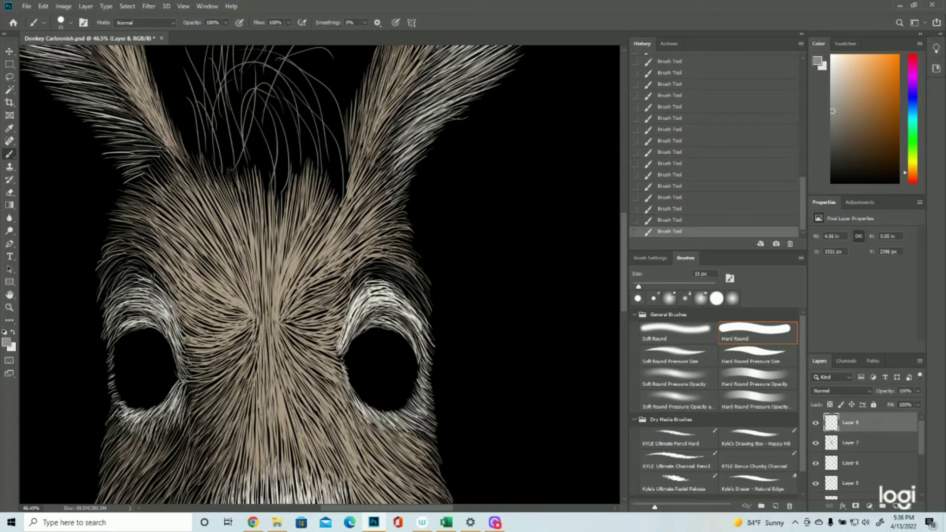
# - Paint thin gray hairs through the lower part of the forelock, rising from the forehead between the ears
pyautogui.click(10, 308)
pyautogui.moveTo(266, 304)
pyautogui.mouseDown()
pyautogui.moveTo(207, 305)
pyautogui.moveTo(238, 305)
pyautogui.mouseUp()
pyautogui.scroll(3, 258, 194)
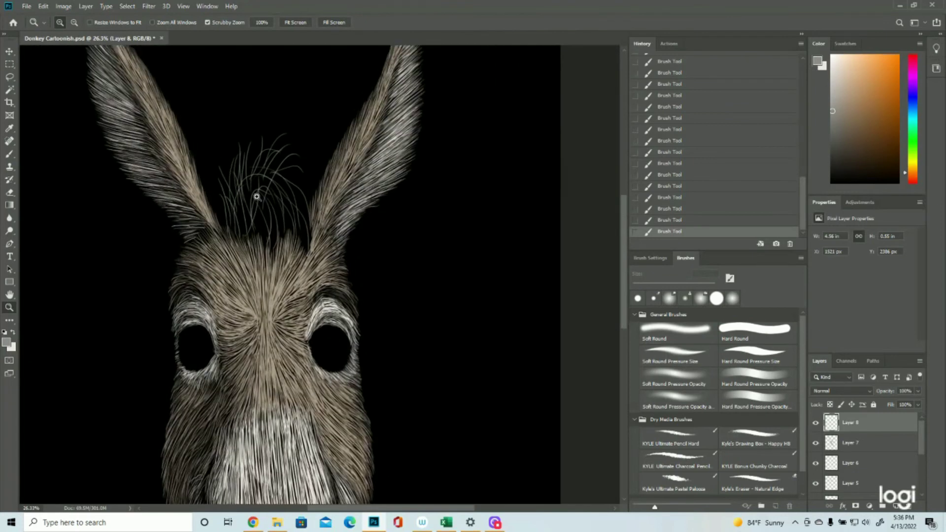
pyautogui.moveTo(275, 256); pyautogui.dragTo(285, 258)
pyautogui.press('b')
pyautogui.moveTo(243, 326); pyautogui.dragTo(235, 233)
pyautogui.moveTo(273, 349); pyautogui.dragTo(266, 278)
pyautogui.moveTo(284, 339); pyautogui.dragTo(268, 279)
pyautogui.moveTo(250, 332); pyautogui.dragTo(255, 282)
pyautogui.moveTo(274, 313); pyautogui.dragTo(263, 288)
pyautogui.moveTo(293, 323); pyautogui.dragTo(289, 292)
pyautogui.moveTo(309, 345); pyautogui.dragTo(304, 300)
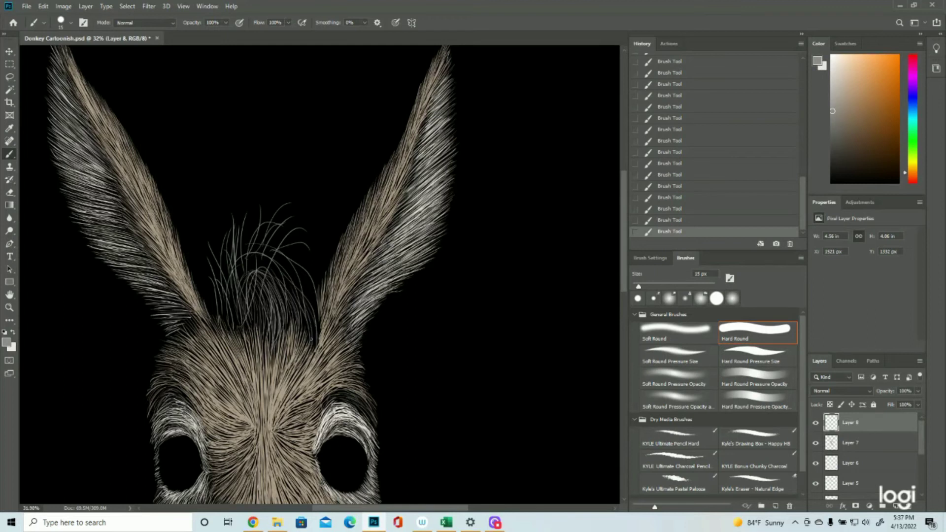
# - Add gray hairs along the right side of the forelock, plus a few along its left side
pyautogui.moveTo(318, 338); pyautogui.dragTo(306, 284)
pyautogui.moveTo(318, 318); pyautogui.dragTo(312, 293)
pyautogui.moveTo(315, 350)
pyautogui.mouseDown()
pyautogui.moveTo(309, 304)
pyautogui.moveTo(292, 287)
pyautogui.moveTo(301, 305)
pyautogui.moveTo(269, 254)
pyautogui.mouseUp()
pyautogui.moveTo(307, 278)
pyautogui.mouseDown()
pyautogui.moveTo(274, 253)
pyautogui.moveTo(295, 272)
pyautogui.mouseUp()
pyautogui.moveTo(312, 303)
pyautogui.mouseDown()
pyautogui.moveTo(294, 273)
pyautogui.moveTo(299, 280)
pyautogui.moveTo(266, 257)
pyautogui.moveTo(271, 279)
pyautogui.moveTo(294, 279)
pyautogui.mouseUp()
pyautogui.moveTo(234, 260); pyautogui.dragTo(228, 228)
pyautogui.moveTo(233, 318)
pyautogui.mouseDown()
pyautogui.moveTo(230, 284)
pyautogui.moveTo(214, 262)
pyautogui.mouseUp()
pyautogui.moveTo(230, 325)
pyautogui.mouseDown()
pyautogui.moveTo(218, 296)
pyautogui.moveTo(223, 244)
pyautogui.mouseUp()
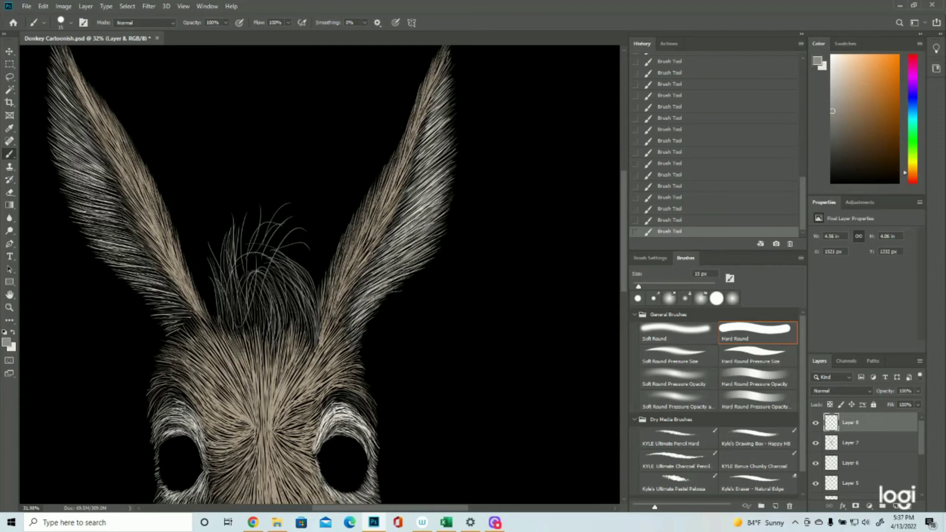
# - Paint curved gray hairs sweeping from the forelock's centre down toward the forehead and right ear
pyautogui.moveTo(260, 281)
pyautogui.mouseDown()
pyautogui.moveTo(277, 340)
pyautogui.moveTo(266, 328)
pyautogui.mouseUp()
pyautogui.moveTo(261, 274); pyautogui.dragTo(284, 302)
pyautogui.moveTo(260, 273)
pyautogui.mouseDown()
pyautogui.moveTo(287, 277)
pyautogui.moveTo(316, 321)
pyautogui.mouseUp()
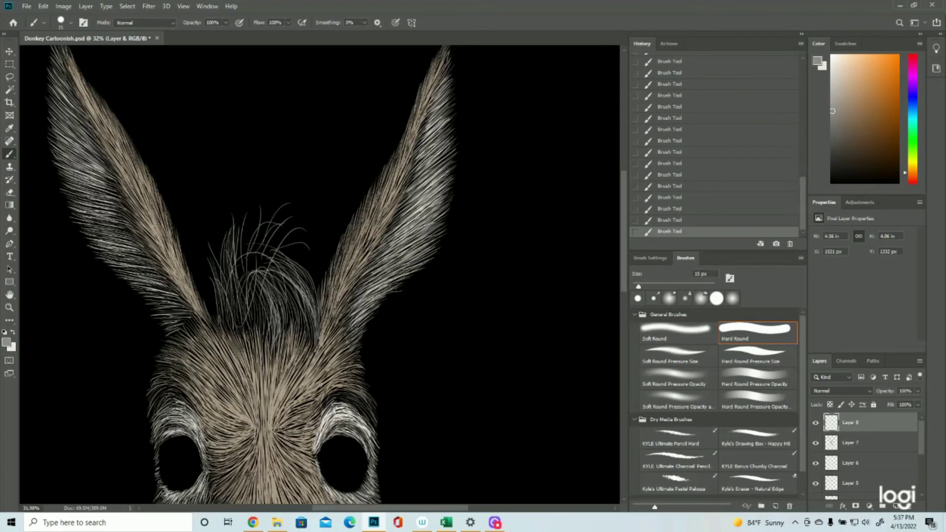
# - Add upright gray hairs to the upper left part of the forelock
pyautogui.moveTo(254, 212); pyautogui.dragTo(244, 248)
pyautogui.moveTo(253, 216); pyautogui.dragTo(245, 280)
pyautogui.moveTo(242, 242); pyautogui.dragTo(243, 286)
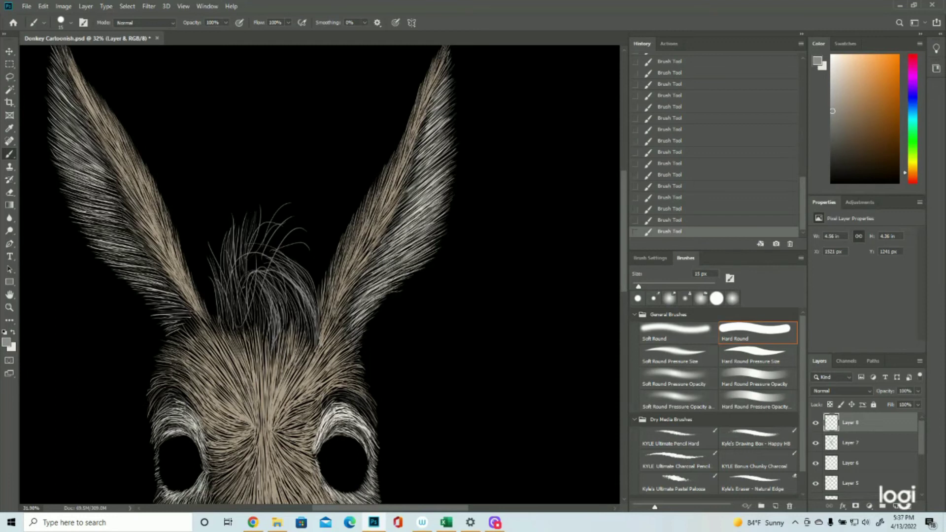
pyautogui.moveTo(238, 245); pyautogui.dragTo(241, 284)
# - Fill the forelock's upper right part with curved gray hairs reaching out to the tips
pyautogui.moveTo(303, 242); pyautogui.dragTo(252, 270)
pyautogui.moveTo(270, 216)
pyautogui.mouseDown()
pyautogui.moveTo(250, 273)
pyautogui.moveTo(284, 231)
pyautogui.mouseUp()
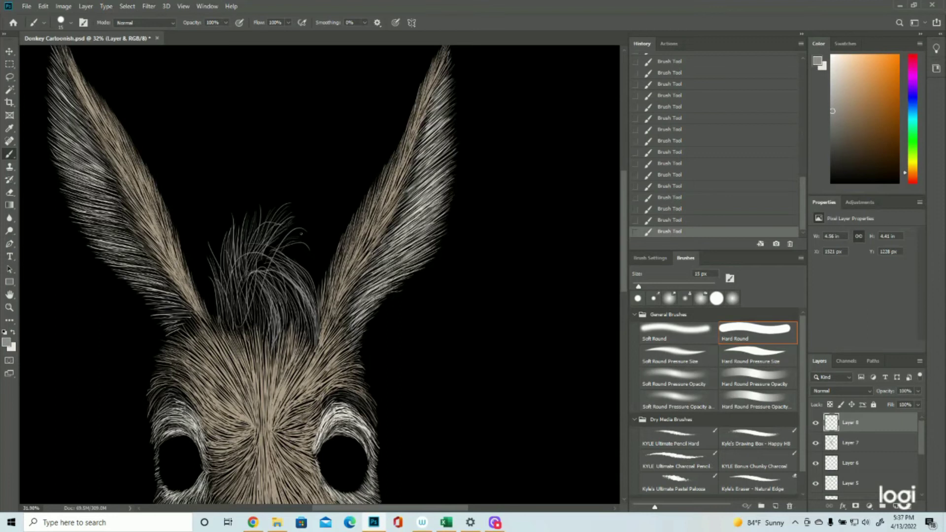
pyautogui.moveTo(256, 263)
pyautogui.mouseDown()
pyautogui.moveTo(291, 249)
pyautogui.moveTo(298, 236)
pyautogui.mouseUp()
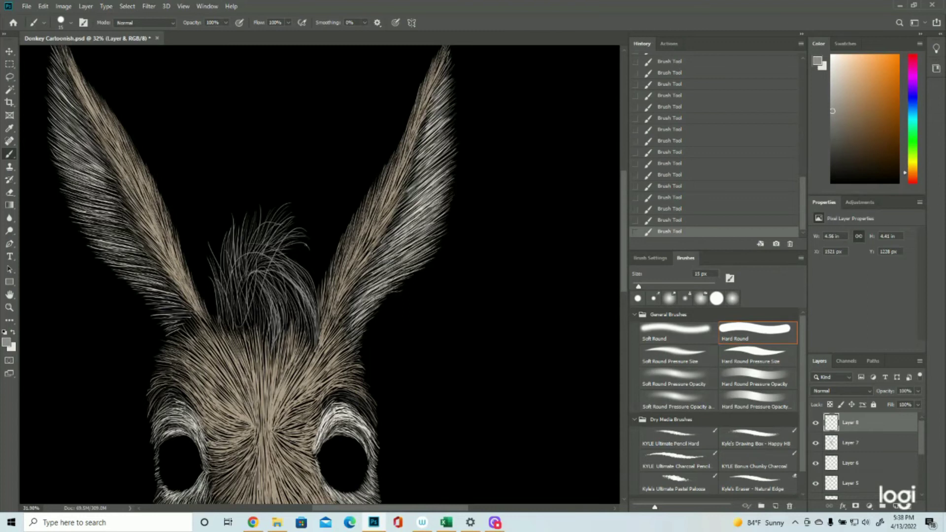
pyautogui.moveTo(310, 239)
pyautogui.mouseDown()
pyautogui.moveTo(292, 245)
pyautogui.moveTo(313, 255)
pyautogui.mouseUp()
# - Examine the finished forelock up close and within the whole donkey head
pyautogui.press('z')
pyautogui.moveTo(414, 305); pyautogui.dragTo(369, 294)
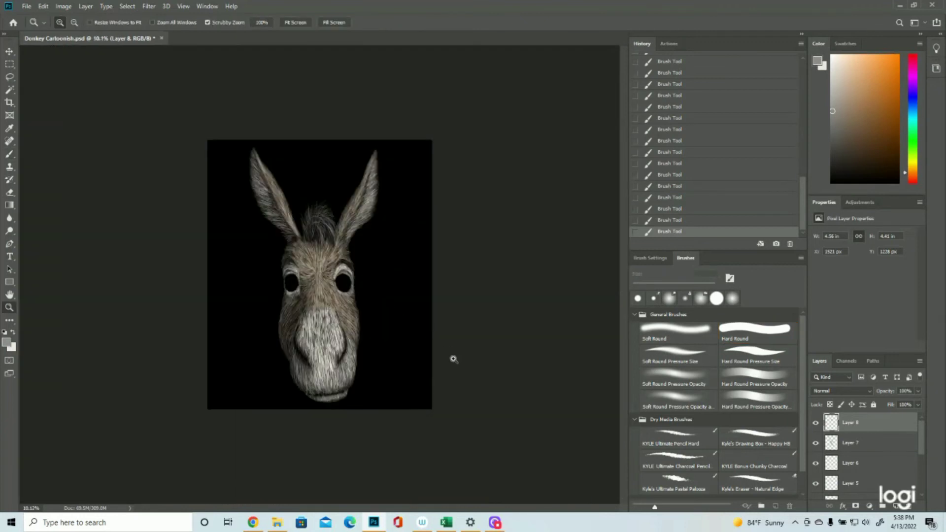
pyautogui.click(380, 202)
pyautogui.click(379, 200)
pyautogui.click(378, 200)
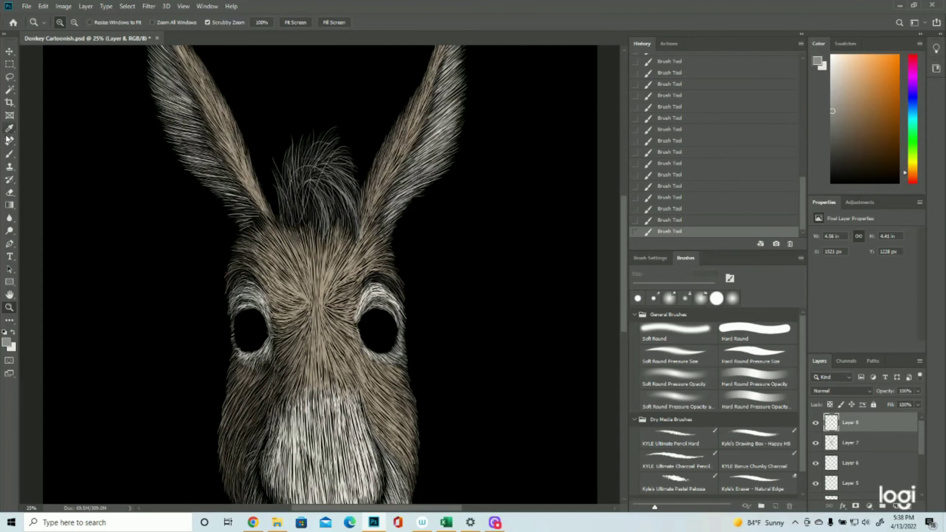
pyautogui.click(9, 154)
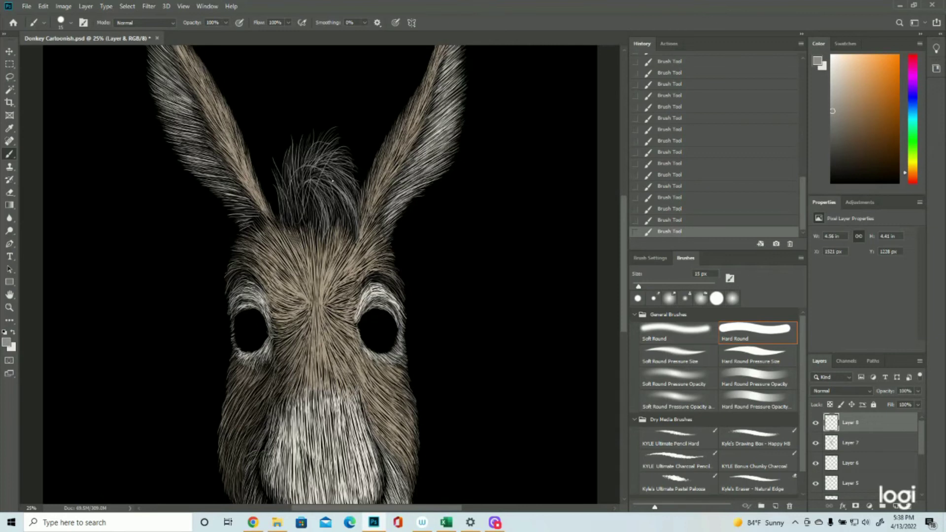
pyautogui.click(9, 308)
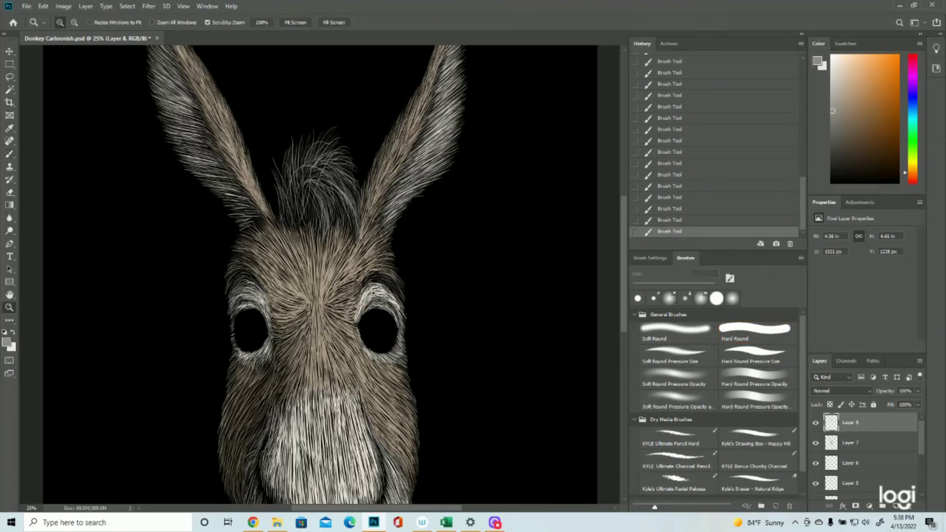
pyautogui.moveTo(486, 306); pyautogui.dragTo(451, 280)
pyautogui.click(393, 230)
pyautogui.click(394, 230)
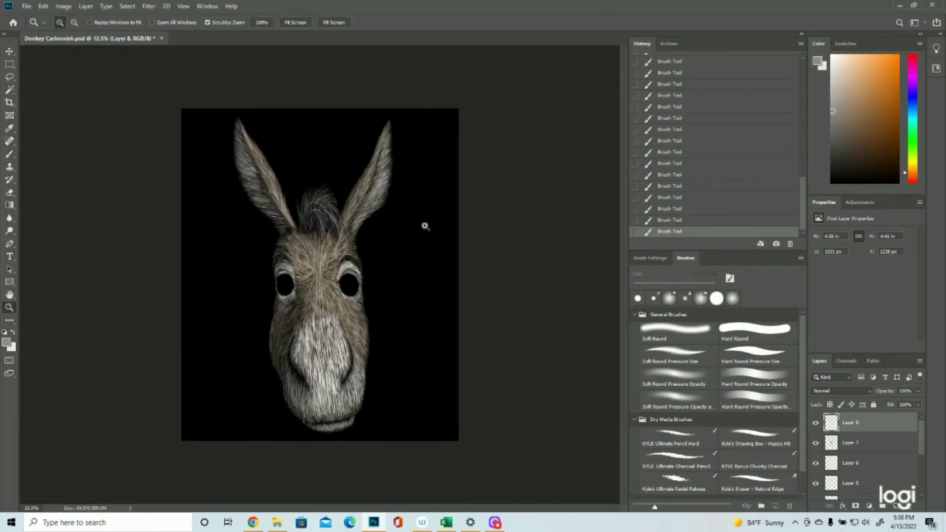
# - Save the donkey document with the finished forelock
pyautogui.click(26, 6)
pyautogui.click(33, 106)
pyautogui.click(367, 333)
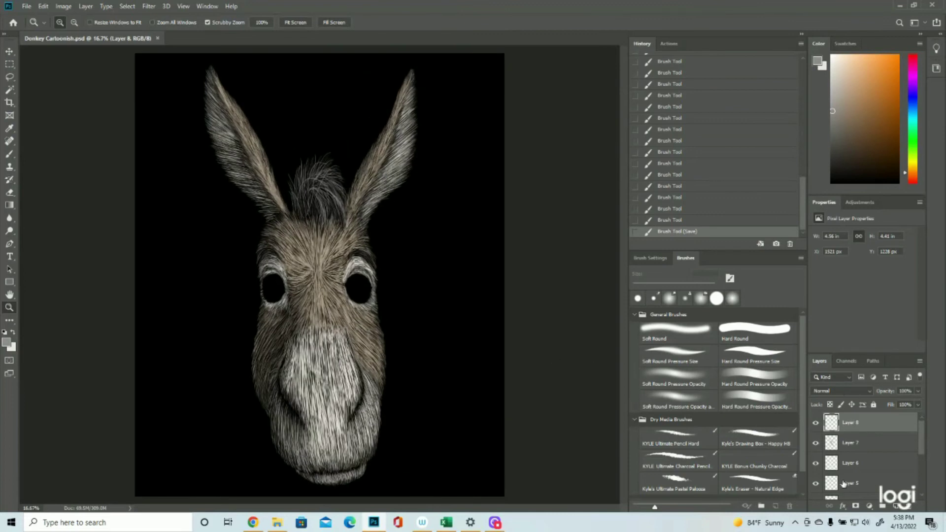
# - Create a new layer above Layer 8 and show the purple guide sketch on Layer 2
pyautogui.click(896, 506)
pyautogui.scroll(-5, 894, 479)
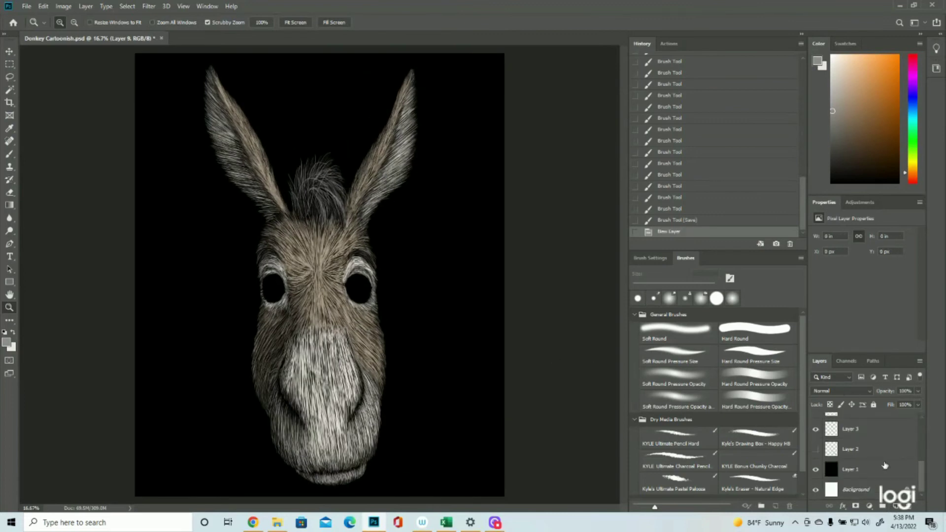
pyautogui.click(816, 450)
pyautogui.moveTo(322, 298); pyautogui.dragTo(364, 306)
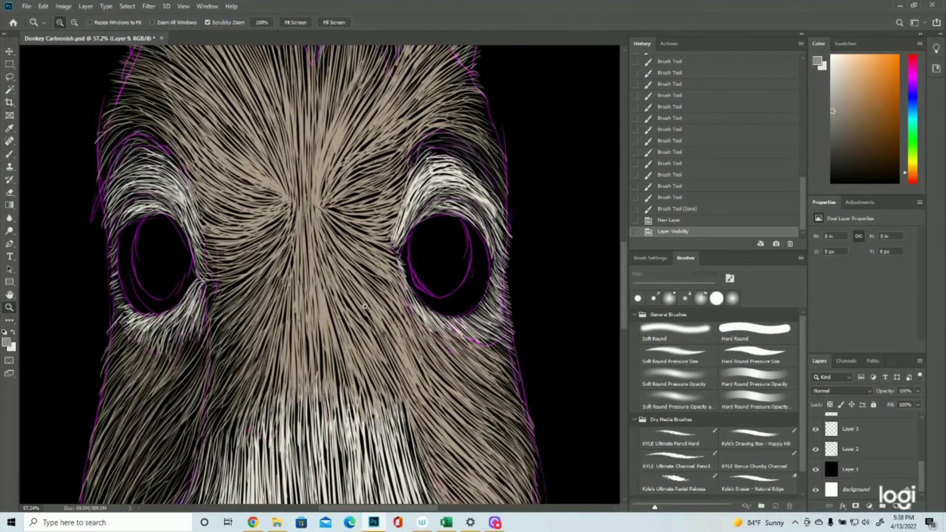
# - Set the foreground colour to off-white ede7dd and activate the Brush tool
pyautogui.click(7, 342)
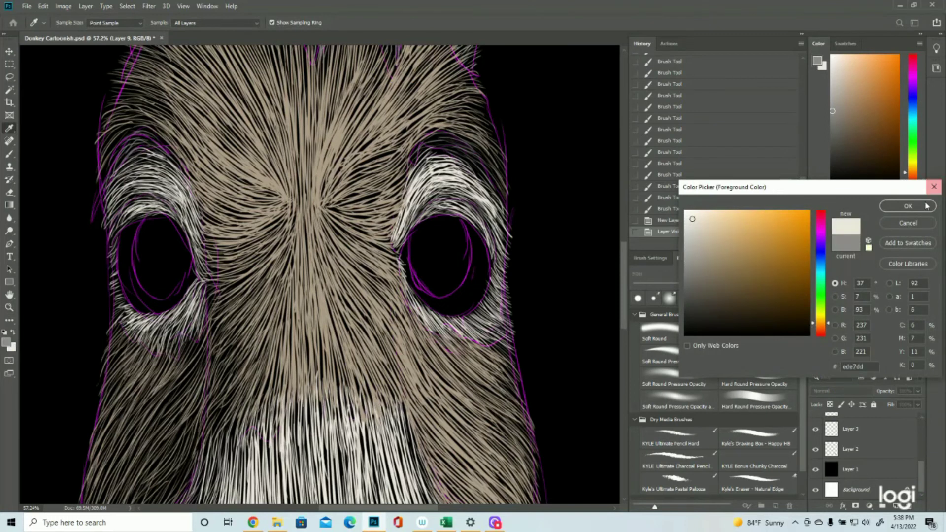
pyautogui.click(934, 186)
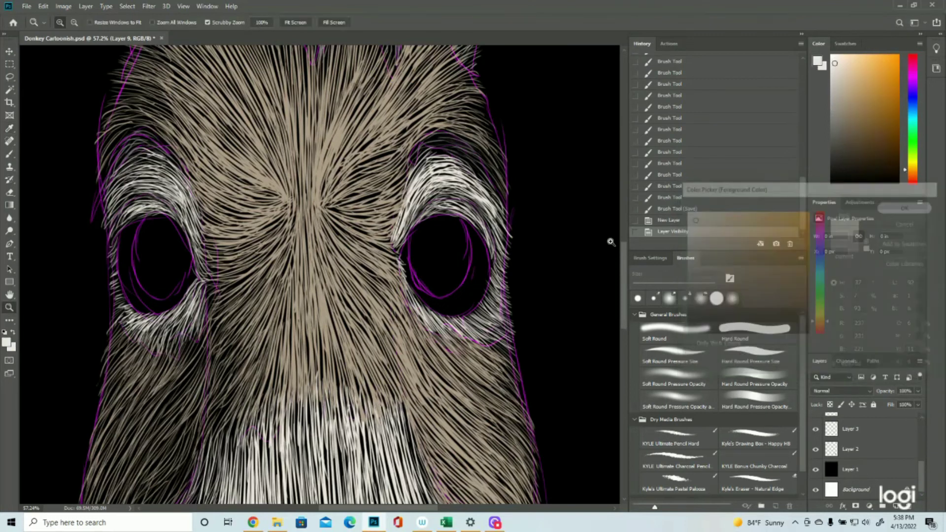
pyautogui.click(10, 154)
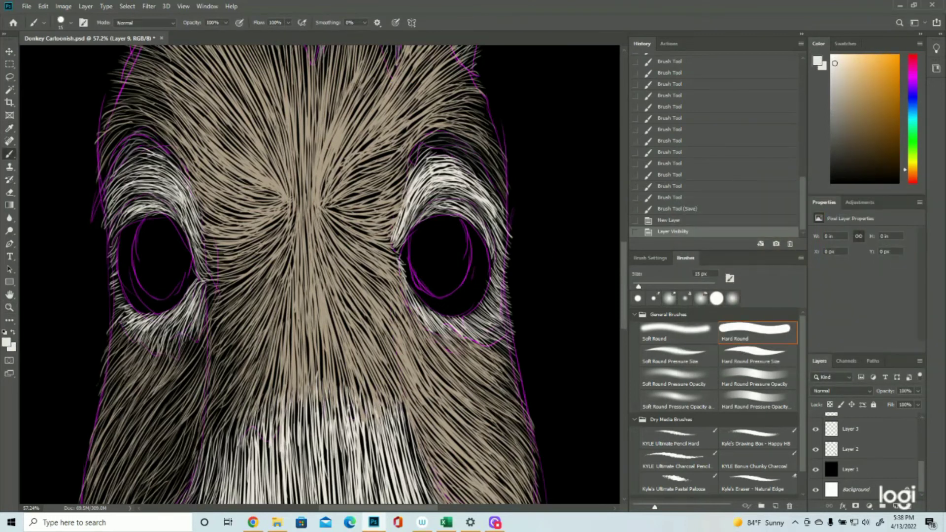
# - Paint thin curved off-white strokes in the rims of both eyes between the sketch's inner and outer outlines
pyautogui.moveTo(134, 223); pyautogui.dragTo(123, 270)
pyautogui.moveTo(125, 266)
pyautogui.mouseDown()
pyautogui.moveTo(157, 312)
pyautogui.moveTo(192, 282)
pyautogui.mouseUp()
pyautogui.moveTo(406, 248)
pyautogui.mouseDown()
pyautogui.moveTo(424, 297)
pyautogui.moveTo(452, 303)
pyautogui.mouseUp()
pyautogui.moveTo(468, 222)
pyautogui.mouseDown()
pyautogui.moveTo(476, 270)
pyautogui.moveTo(461, 288)
pyautogui.mouseUp()
pyautogui.moveTo(479, 247)
pyautogui.mouseDown()
pyautogui.moveTo(473, 300)
pyautogui.moveTo(441, 313)
pyautogui.mouseUp()
pyautogui.moveTo(473, 299); pyautogui.dragTo(456, 310)
pyautogui.moveTo(485, 276)
pyautogui.mouseDown()
pyautogui.moveTo(467, 306)
pyautogui.moveTo(436, 309)
pyautogui.moveTo(442, 301)
pyautogui.mouseUp()
pyautogui.moveTo(473, 259); pyautogui.dragTo(449, 301)
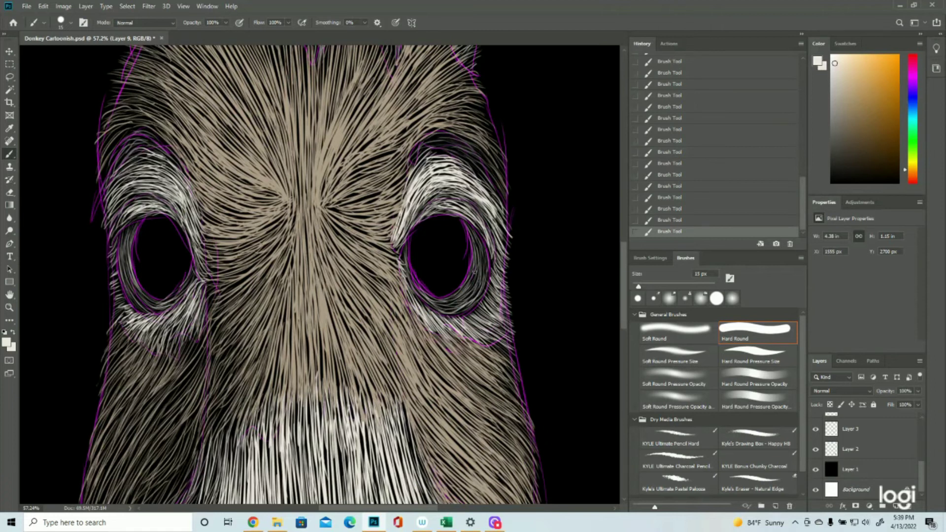
# - Hide the Layer 2 guide sketch and check the new eye rims within the whole head
pyautogui.click(816, 450)
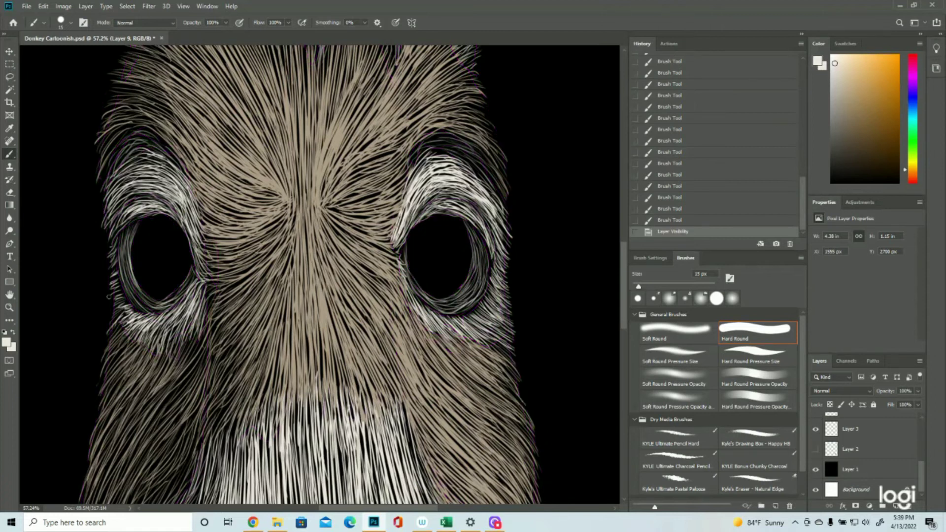
pyautogui.click(8, 308)
pyautogui.moveTo(336, 304); pyautogui.dragTo(269, 308)
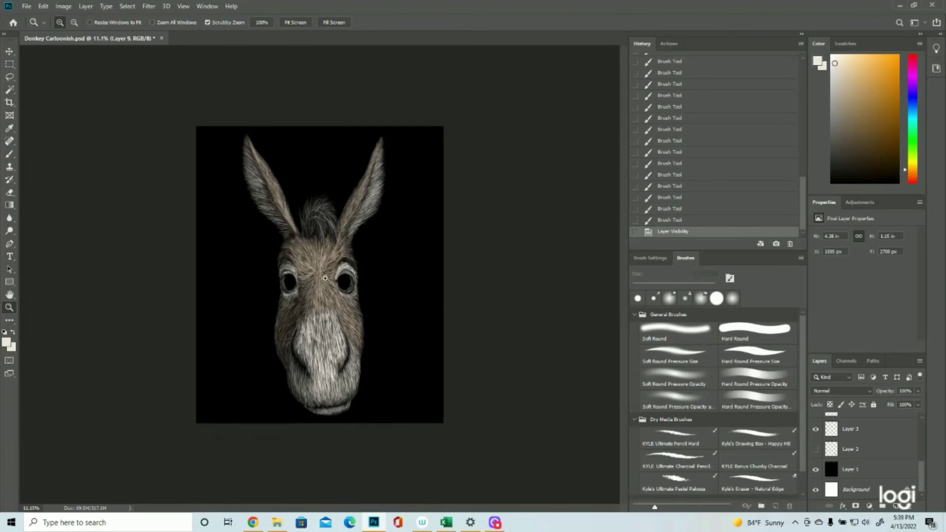
pyautogui.moveTo(325, 279); pyautogui.dragTo(384, 279)
pyautogui.click(9, 155)
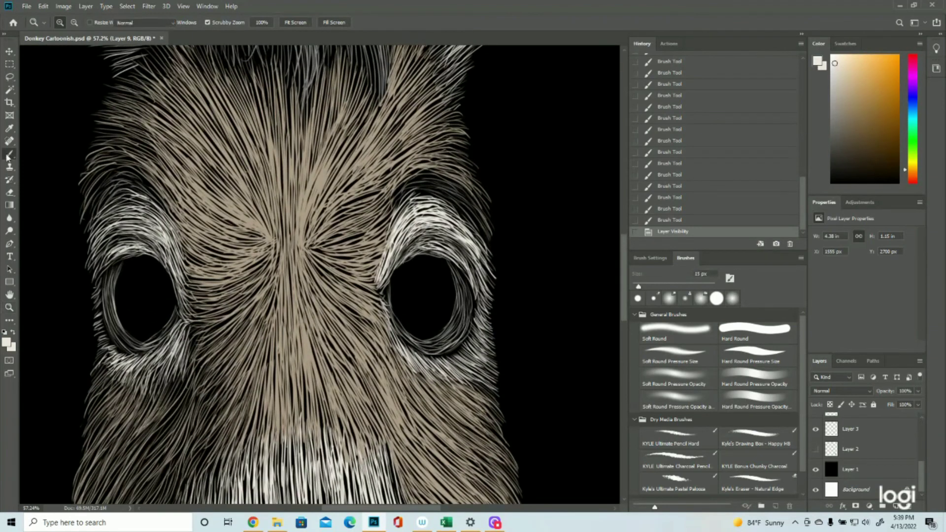
# - Add fine off-white strokes around the right eye's rim and along the left eye's lower rim
pyautogui.moveTo(392, 286); pyautogui.dragTo(385, 298)
pyautogui.moveTo(402, 336)
pyautogui.mouseDown()
pyautogui.moveTo(417, 350)
pyautogui.moveTo(452, 353)
pyautogui.mouseUp()
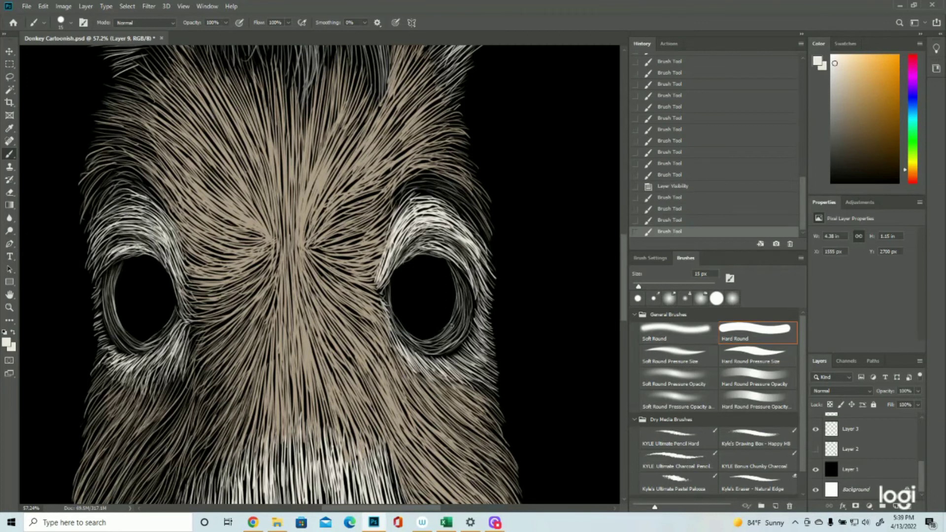
pyautogui.moveTo(458, 271); pyautogui.dragTo(470, 302)
pyautogui.moveTo(465, 340); pyautogui.dragTo(453, 352)
pyautogui.moveTo(118, 332); pyautogui.dragTo(132, 350)
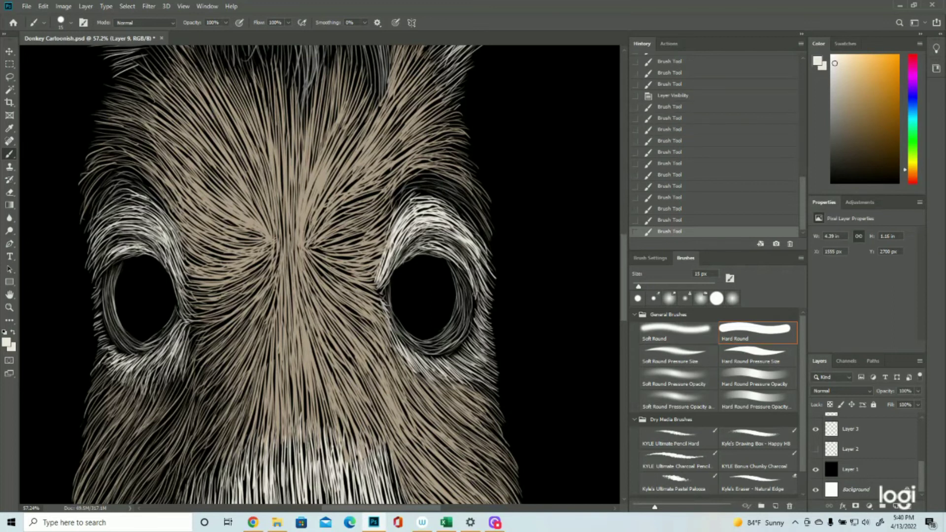
# - Brighten the right eye's outer and lower rim with denser curved off-white strokes
pyautogui.moveTo(474, 309); pyautogui.dragTo(456, 277)
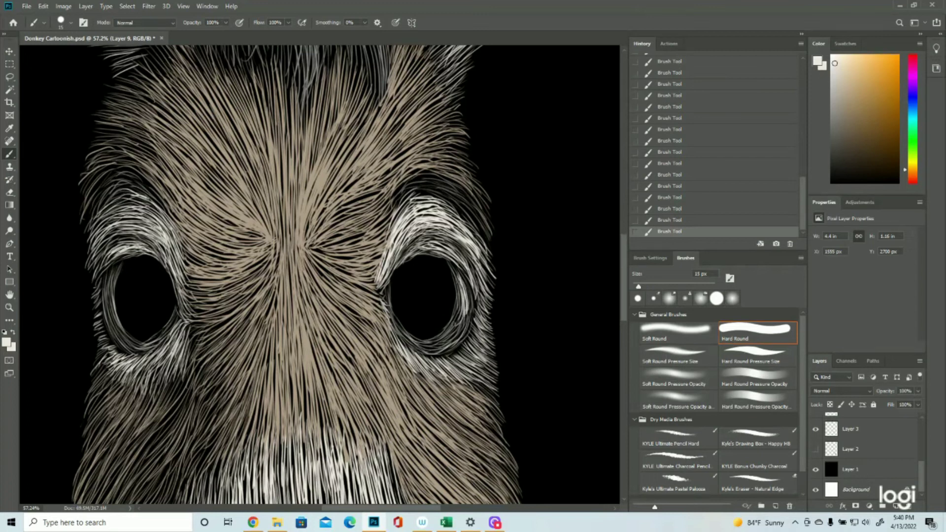
pyautogui.moveTo(447, 335); pyautogui.dragTo(457, 286)
pyautogui.moveTo(464, 325); pyautogui.dragTo(468, 285)
pyautogui.moveTo(449, 340)
pyautogui.mouseDown()
pyautogui.moveTo(463, 323)
pyautogui.moveTo(455, 332)
pyautogui.moveTo(454, 319)
pyautogui.moveTo(451, 339)
pyautogui.moveTo(460, 309)
pyautogui.mouseUp()
pyautogui.moveTo(460, 336); pyautogui.dragTo(439, 316)
pyautogui.moveTo(455, 348)
pyautogui.mouseDown()
pyautogui.moveTo(434, 334)
pyautogui.moveTo(446, 335)
pyautogui.mouseUp()
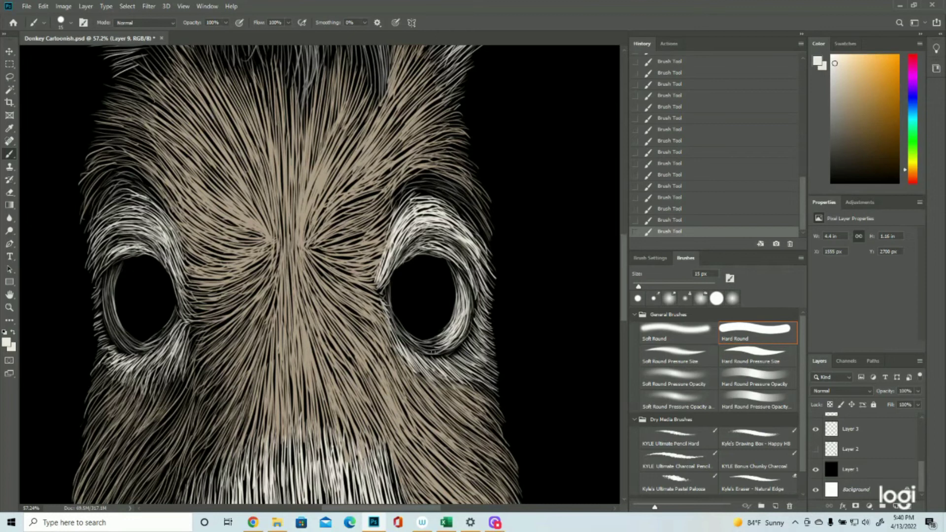
# - Thicken the right eye's lower rim with more curved off-white strokes, stepping back the last unwanted stroke
pyautogui.moveTo(390, 318)
pyautogui.mouseDown()
pyautogui.moveTo(419, 347)
pyautogui.moveTo(446, 338)
pyautogui.mouseUp()
pyautogui.moveTo(428, 347); pyautogui.dragTo(447, 347)
pyautogui.moveTo(419, 347); pyautogui.dragTo(441, 351)
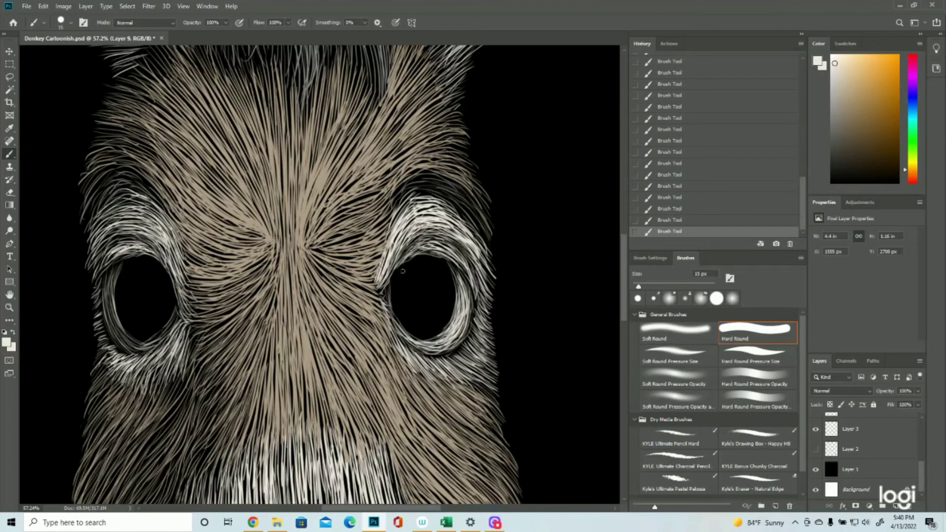
pyautogui.moveTo(388, 299); pyautogui.dragTo(396, 321)
pyautogui.click(681, 221)
# - Brighten the left eye's outer and lower rim with denser curved off-white strokes
pyautogui.moveTo(129, 340); pyautogui.dragTo(152, 343)
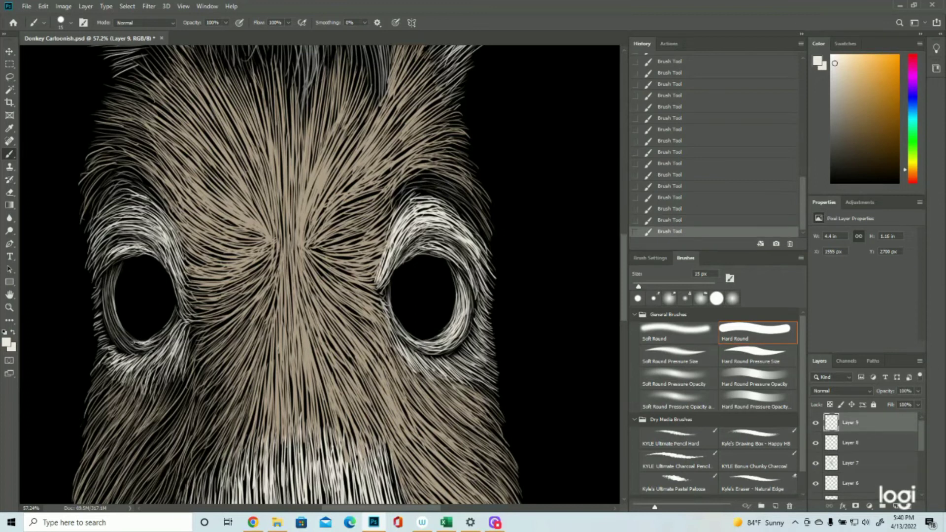
pyautogui.moveTo(107, 301); pyautogui.dragTo(133, 349)
pyautogui.moveTo(108, 298); pyautogui.dragTo(127, 349)
pyautogui.moveTo(110, 277); pyautogui.dragTo(114, 329)
pyautogui.moveTo(123, 340)
pyautogui.mouseDown()
pyautogui.moveTo(144, 347)
pyautogui.moveTo(162, 336)
pyautogui.moveTo(143, 345)
pyautogui.mouseUp()
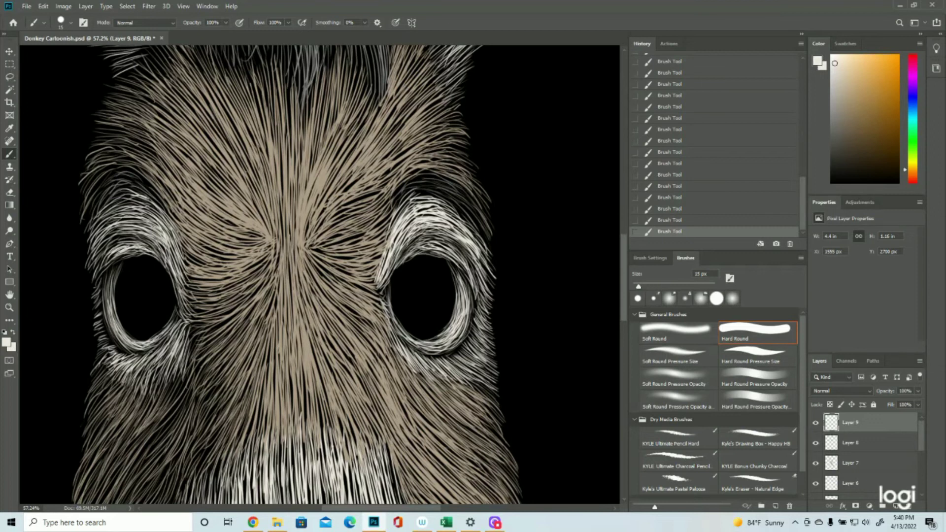
# - Fill in the right eye's outer rim with off-white strokes and check the result on the whole head
pyautogui.moveTo(461, 322); pyautogui.dragTo(463, 278)
pyautogui.moveTo(461, 321); pyautogui.dragTo(458, 285)
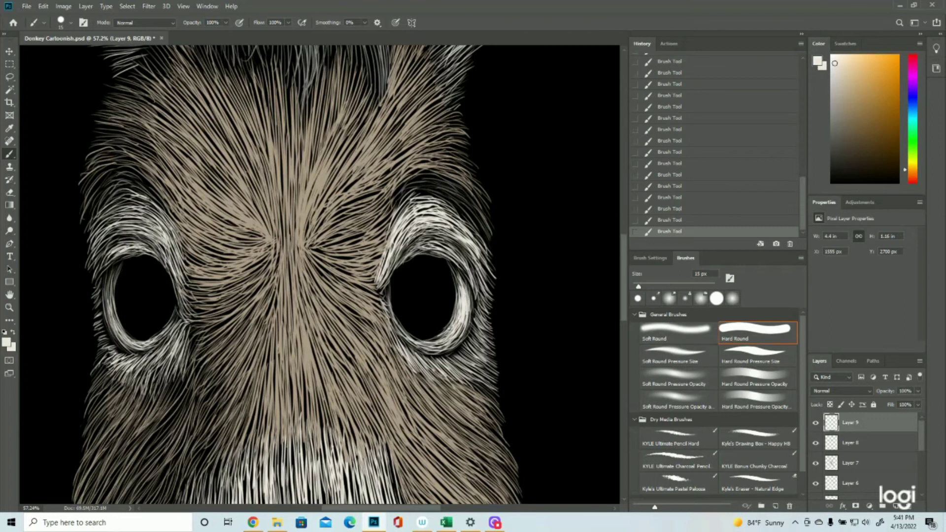
pyautogui.moveTo(432, 339)
pyautogui.mouseDown()
pyautogui.moveTo(464, 331)
pyautogui.moveTo(443, 336)
pyautogui.mouseUp()
pyautogui.click(9, 307)
pyautogui.moveTo(277, 295); pyautogui.dragTo(212, 295)
pyautogui.doubleClick(302, 299)
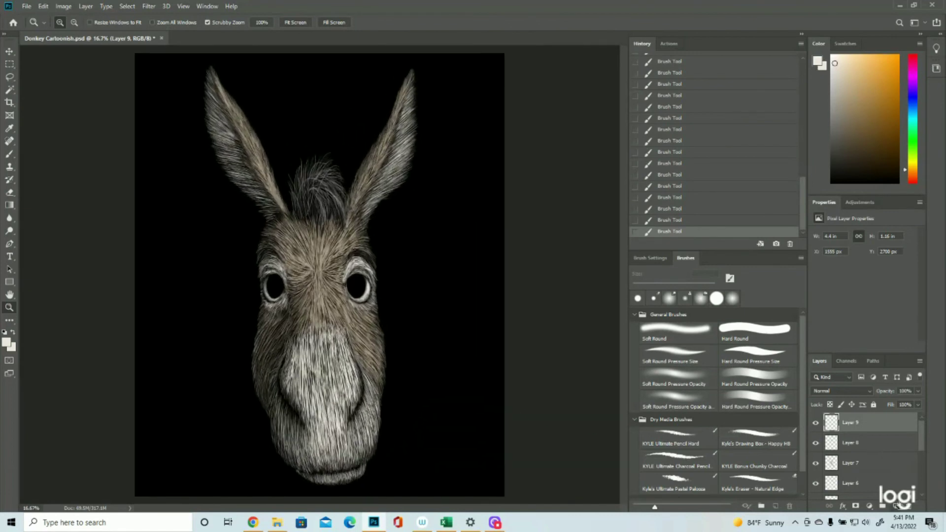
# - Add a new layer above Layer 9 and sample the orange-brown swatch of the Layer 2 sketch as the foreground color
pyautogui.click(897, 505)
pyautogui.scroll(-5, 868, 458)
pyautogui.click(816, 449)
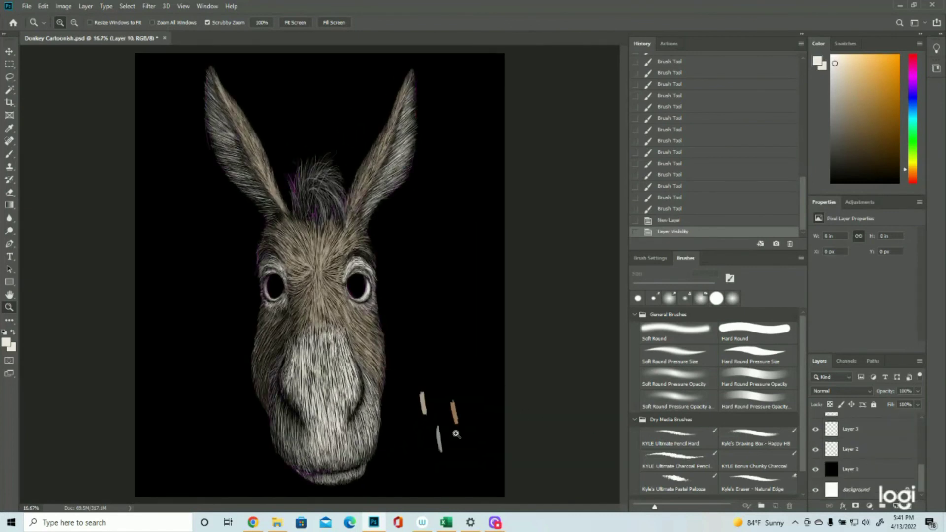
pyautogui.click(7, 344)
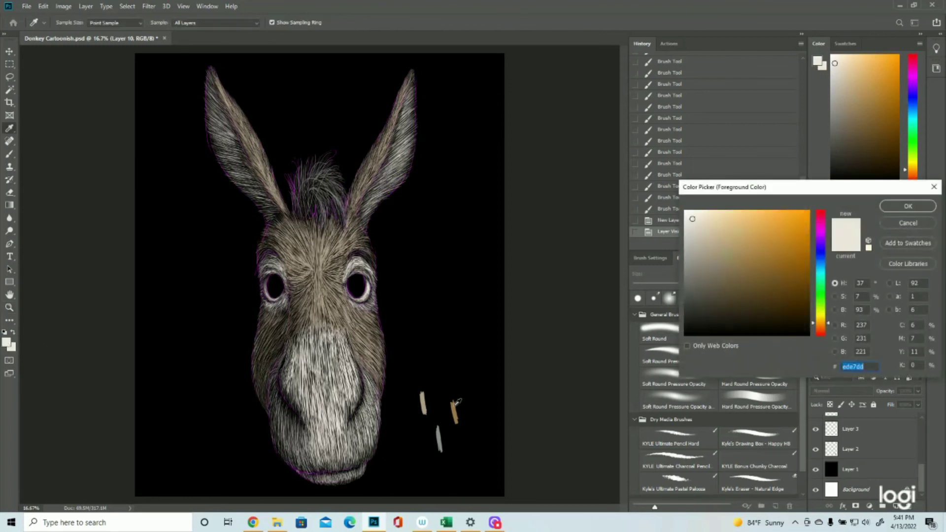
pyautogui.click(455, 404)
pyautogui.click(908, 206)
pyautogui.press('z')
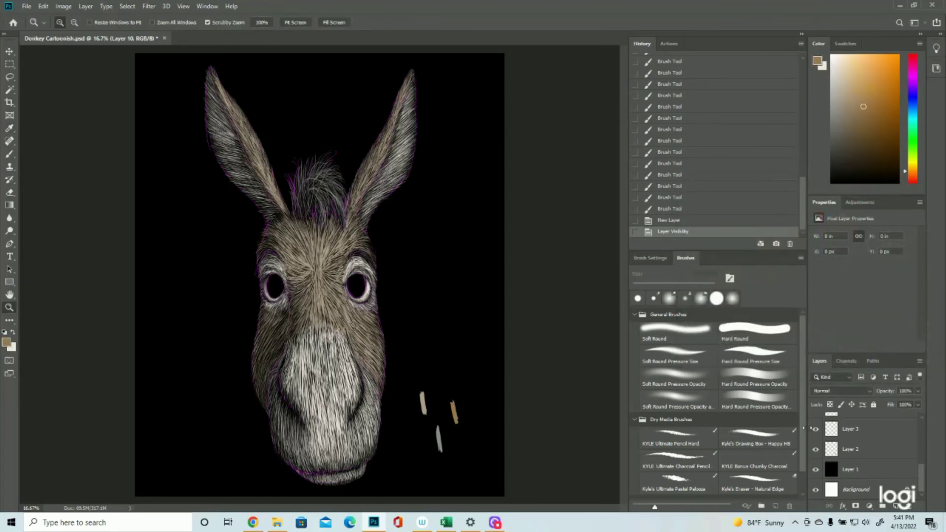
# - Hide the Layer 2 guide sketch again and bring both eyes into close view with Layer 10 visible
pyautogui.click(816, 449)
pyautogui.scroll(5, 817, 443)
pyautogui.click(816, 425)
pyautogui.click(816, 424)
pyautogui.moveTo(303, 290); pyautogui.dragTo(363, 291)
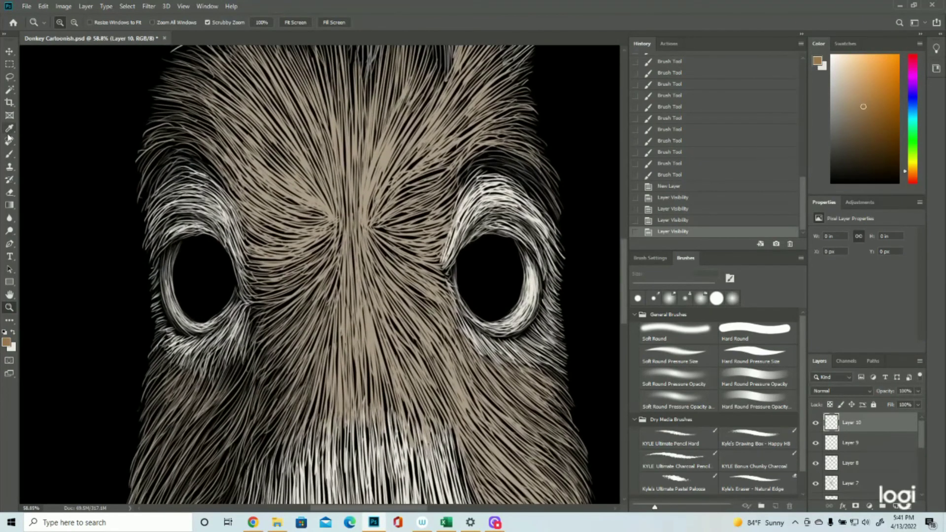
pyautogui.click(9, 154)
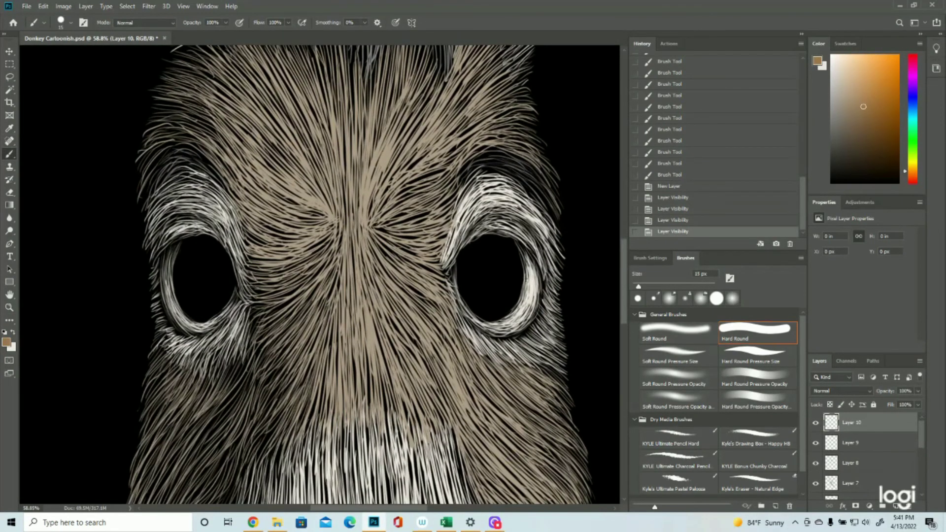
pyautogui.moveTo(500, 262); pyautogui.dragTo(495, 286)
pyautogui.moveTo(500, 282); pyautogui.dragTo(491, 287)
pyautogui.click(671, 152)
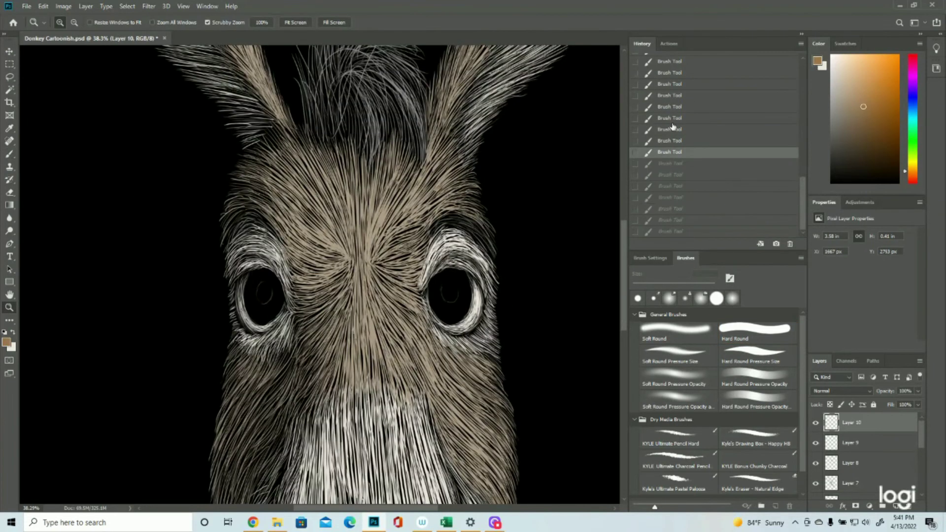
pyautogui.click(673, 121)
pyautogui.click(675, 109)
pyautogui.scroll(3, 717, 166)
pyautogui.click(691, 133)
pyautogui.click(673, 74)
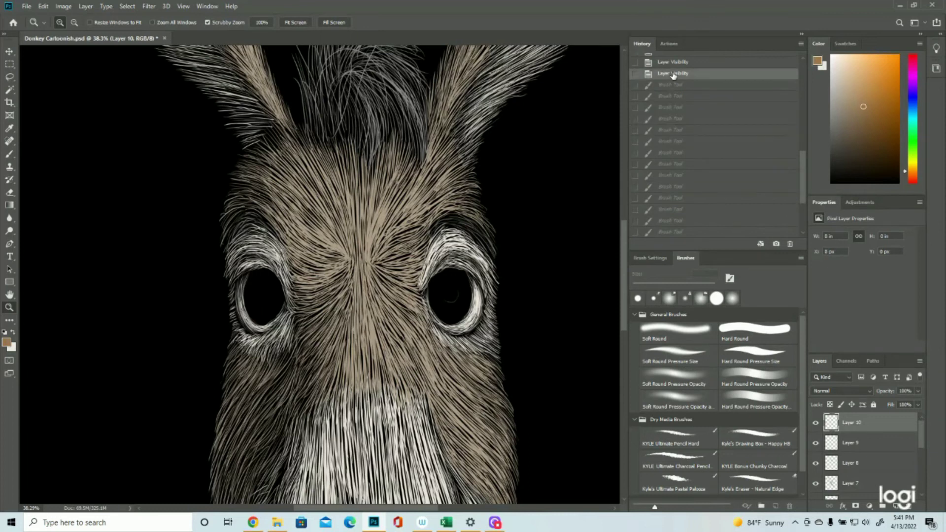
# - Paint thin brown arcs marking the lower pupil edges in both eyes and check them on the whole head
pyautogui.click(10, 154)
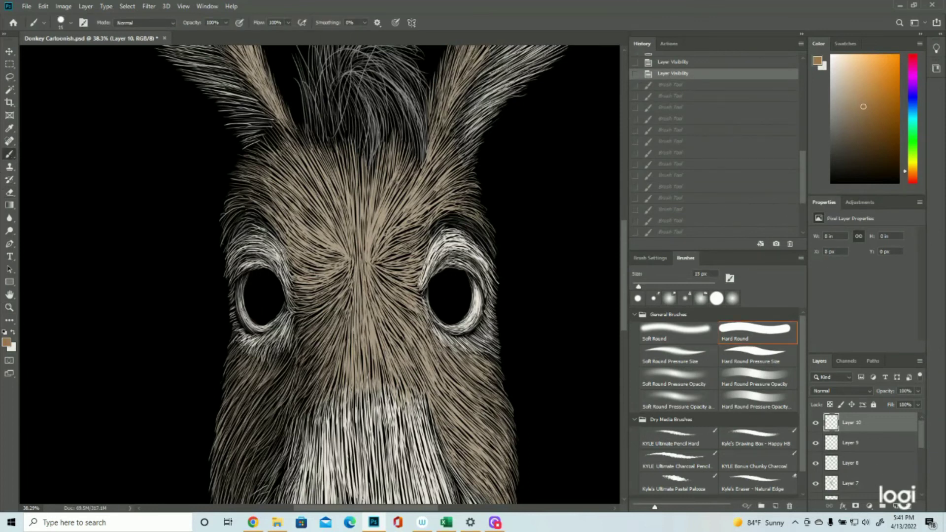
pyautogui.moveTo(452, 296); pyautogui.dragTo(450, 299)
pyautogui.moveTo(450, 295); pyautogui.dragTo(441, 301)
pyautogui.moveTo(440, 294); pyautogui.dragTo(438, 300)
pyautogui.moveTo(261, 290); pyautogui.dragTo(263, 299)
pyautogui.moveTo(264, 292); pyautogui.dragTo(273, 297)
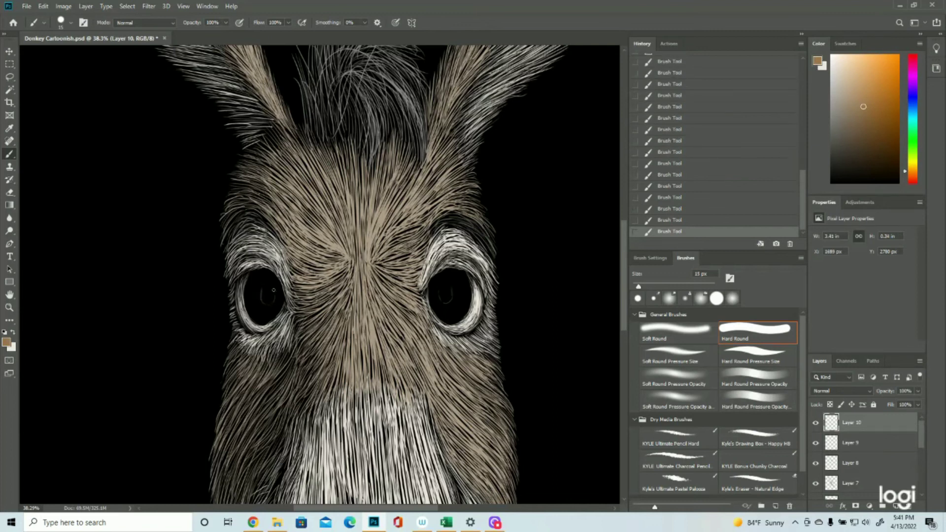
pyautogui.click(10, 308)
pyautogui.keyDown('alt'); pyautogui.click(380, 296); pyautogui.keyUp('alt')
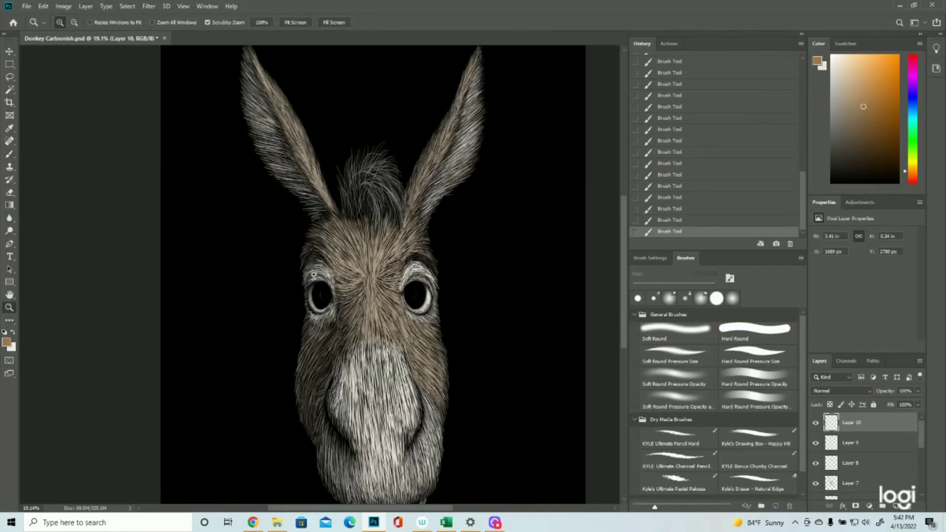
# - Fill the right eye's iris on Layer 10 with curved brown strokes running around the pupil
pyautogui.moveTo(389, 287); pyautogui.dragTo(465, 289)
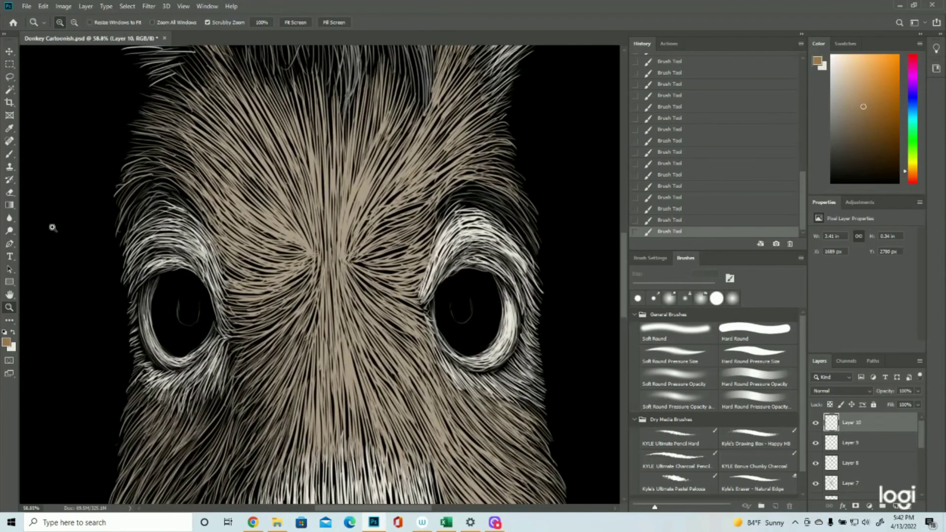
pyautogui.click(9, 153)
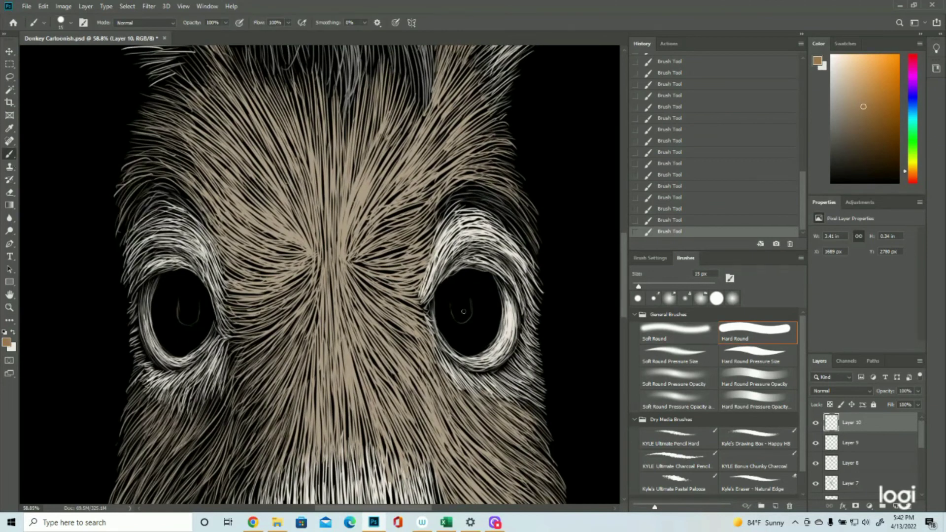
pyautogui.moveTo(448, 304)
pyautogui.mouseDown()
pyautogui.moveTo(454, 331)
pyautogui.moveTo(447, 298)
pyautogui.moveTo(451, 341)
pyautogui.moveTo(437, 307)
pyautogui.moveTo(462, 352)
pyautogui.moveTo(436, 314)
pyautogui.mouseUp()
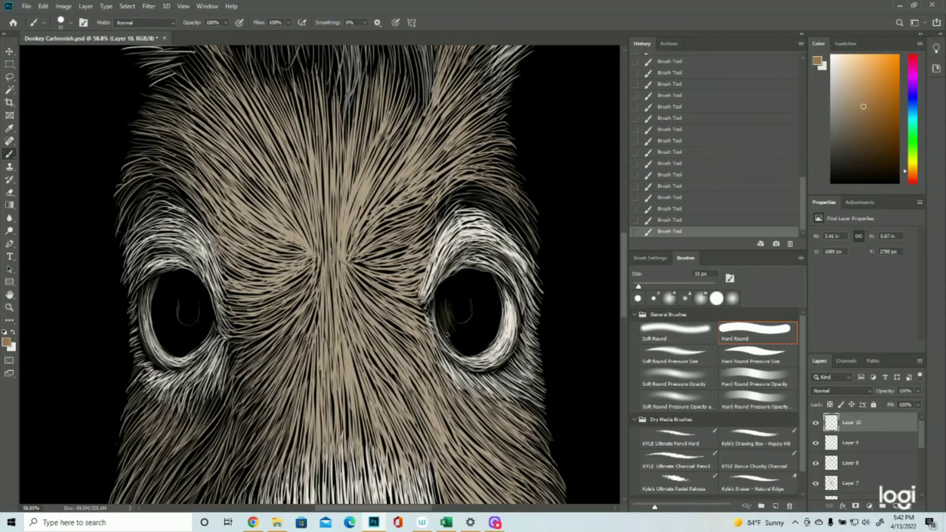
pyautogui.moveTo(488, 294)
pyautogui.mouseDown()
pyautogui.moveTo(489, 326)
pyautogui.moveTo(474, 353)
pyautogui.mouseUp()
pyautogui.moveTo(450, 318); pyautogui.dragTo(486, 347)
pyautogui.click(682, 218)
pyautogui.moveTo(450, 286); pyautogui.dragTo(500, 304)
pyautogui.moveTo(495, 312); pyautogui.dragTo(469, 350)
pyautogui.moveTo(469, 287)
pyautogui.mouseDown()
pyautogui.moveTo(473, 320)
pyautogui.moveTo(436, 311)
pyautogui.mouseUp()
# - Fill the left eye's iris with matching curved brown strokes, leaving the pupil black
pyautogui.moveTo(178, 295)
pyautogui.mouseDown()
pyautogui.moveTo(195, 290)
pyautogui.moveTo(198, 353)
pyautogui.mouseUp()
pyautogui.moveTo(154, 305)
pyautogui.mouseDown()
pyautogui.moveTo(176, 347)
pyautogui.moveTo(196, 355)
pyautogui.mouseUp()
pyautogui.moveTo(165, 284); pyautogui.dragTo(195, 274)
pyautogui.press('z')
pyautogui.moveTo(425, 346)
pyautogui.mouseDown()
pyautogui.moveTo(381, 348)
pyautogui.moveTo(453, 323)
pyautogui.mouseUp()
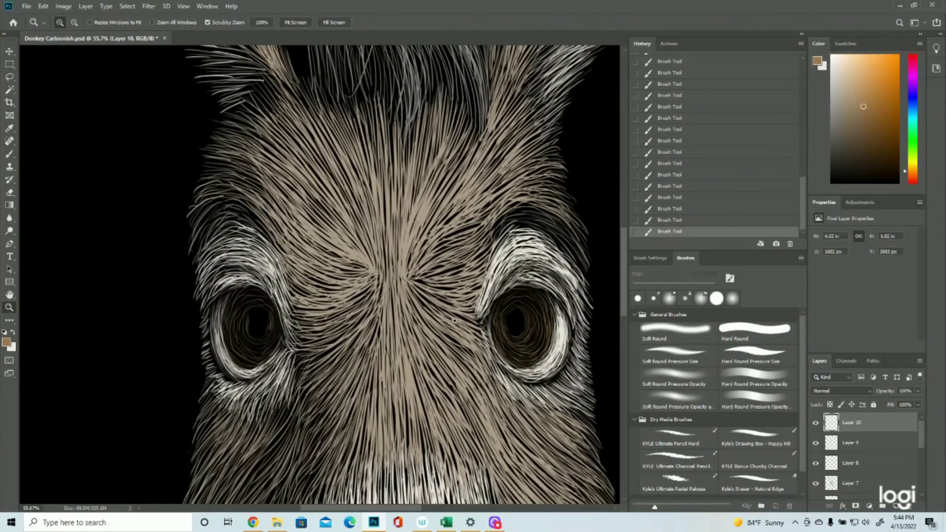
pyautogui.rightClick(7, 65)
pyautogui.click(49, 71)
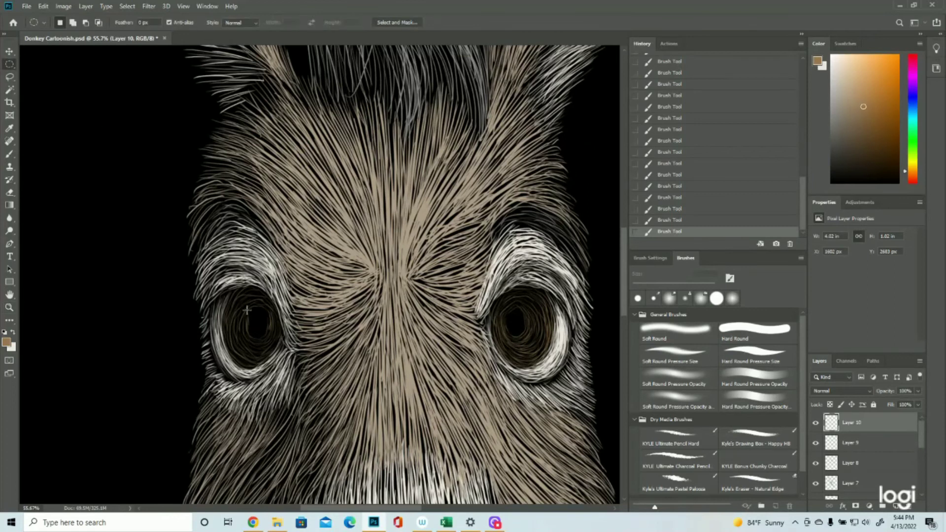
pyautogui.moveTo(247, 309); pyautogui.dragTo(270, 338)
pyautogui.hotkey('ctrl', 'd')
# - Add brown strokes close around the left and right pupils to define their edges
pyautogui.click(10, 154)
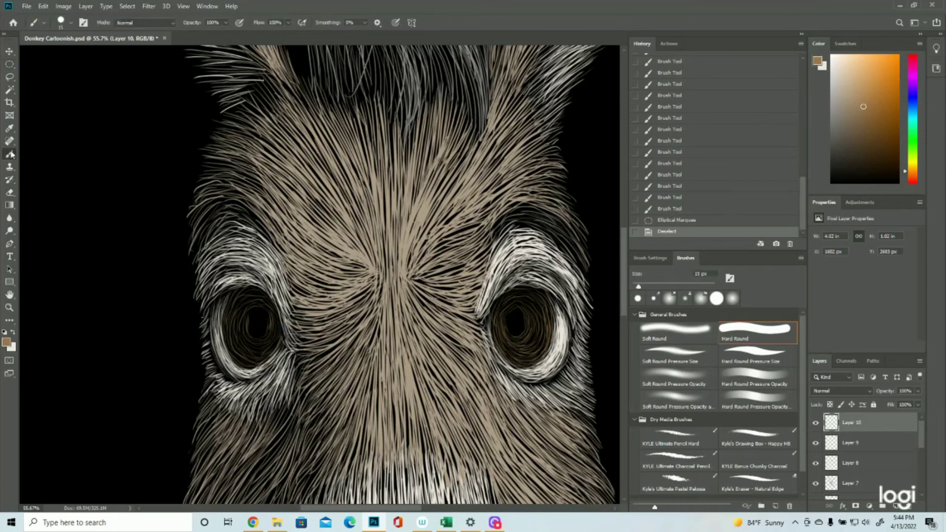
pyautogui.moveTo(261, 306); pyautogui.dragTo(255, 312)
pyautogui.moveTo(260, 306); pyautogui.dragTo(255, 313)
pyautogui.moveTo(261, 306); pyautogui.dragTo(255, 313)
pyautogui.moveTo(261, 306); pyautogui.dragTo(255, 313)
pyautogui.moveTo(261, 307)
pyautogui.mouseDown()
pyautogui.moveTo(255, 313)
pyautogui.moveTo(264, 310)
pyautogui.mouseUp()
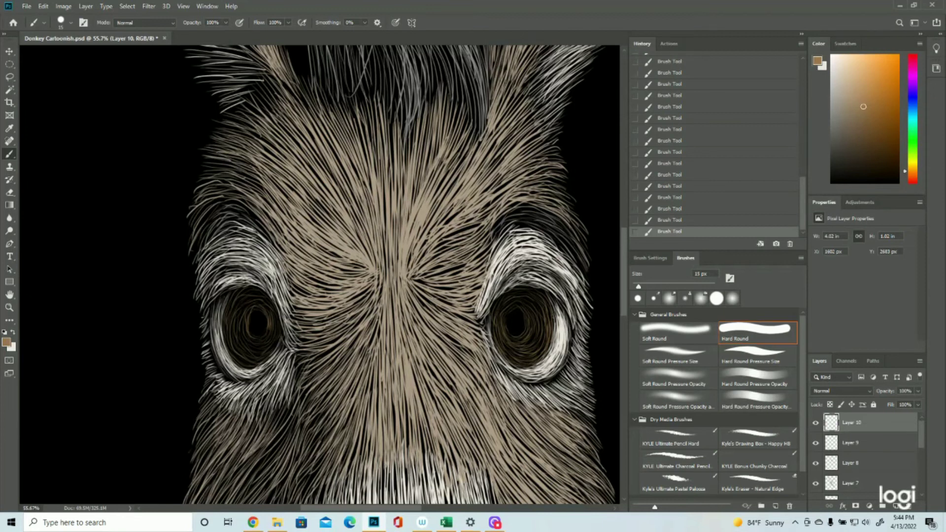
pyautogui.moveTo(523, 313)
pyautogui.mouseDown()
pyautogui.moveTo(510, 314)
pyautogui.moveTo(517, 336)
pyautogui.mouseUp()
# - Select the left pupil with an elliptical marquee, nudge the outline up and clear the brown strokes inside it
pyautogui.click(10, 64)
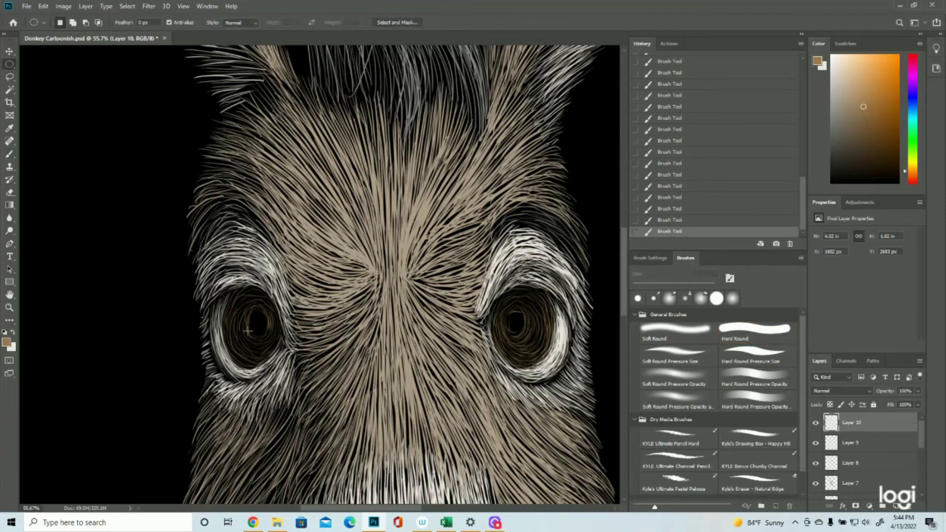
pyautogui.moveTo(248, 308); pyautogui.dragTo(270, 338)
pyautogui.press('Up')
pyautogui.press('Delete')
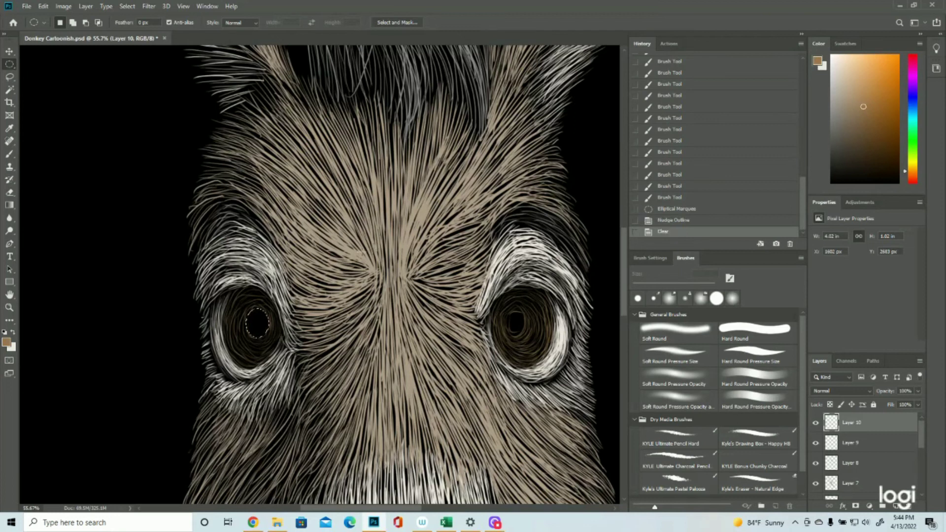
# - Invert the selection and paint brown strokes around the outside edge of the left pupil
pyautogui.click(127, 6)
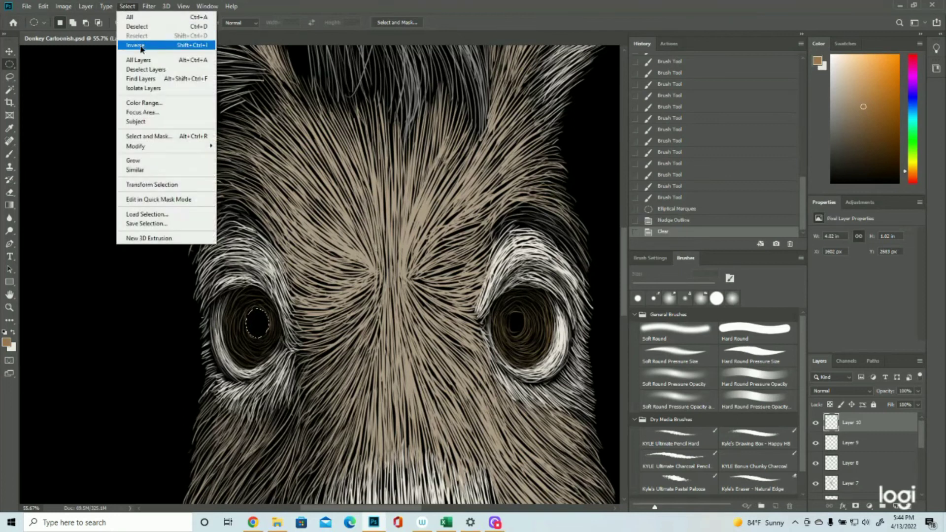
pyautogui.click(141, 46)
pyautogui.click(13, 153)
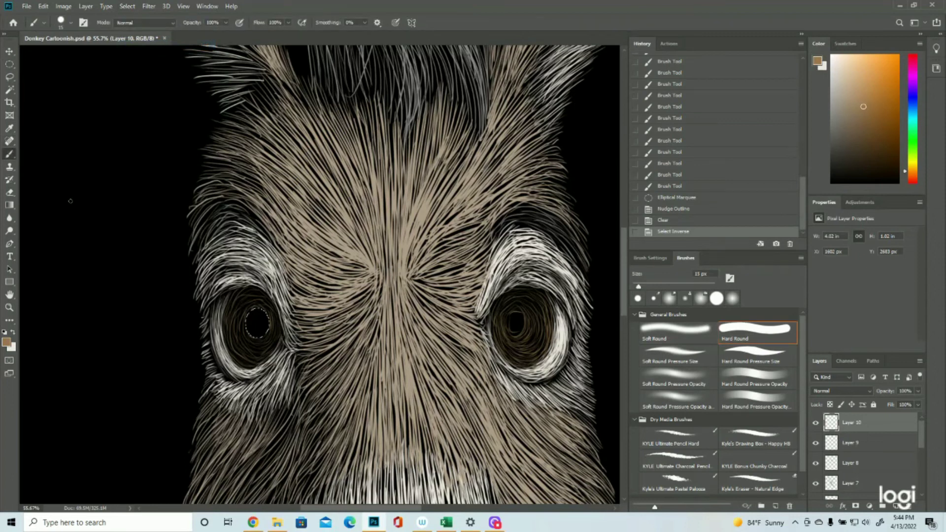
pyautogui.moveTo(254, 304)
pyautogui.mouseDown()
pyautogui.moveTo(244, 320)
pyautogui.moveTo(268, 312)
pyautogui.mouseUp()
pyautogui.moveTo(262, 306); pyautogui.dragTo(272, 327)
pyautogui.moveTo(272, 320)
pyautogui.mouseDown()
pyautogui.moveTo(269, 337)
pyautogui.moveTo(255, 339)
pyautogui.moveTo(246, 316)
pyautogui.mouseUp()
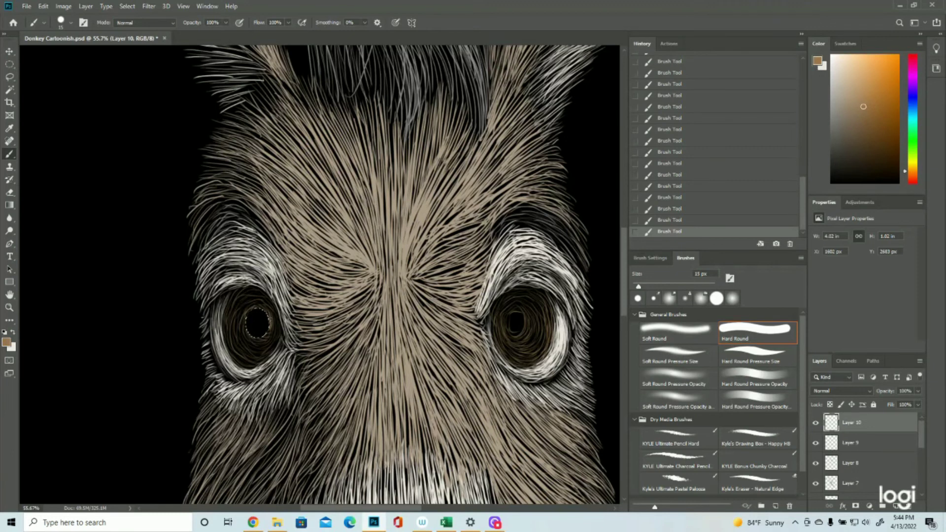
# - Invert the selection back, move the ellipse onto the right pupil and clear the strokes inside it
pyautogui.click(127, 6)
pyautogui.click(133, 43)
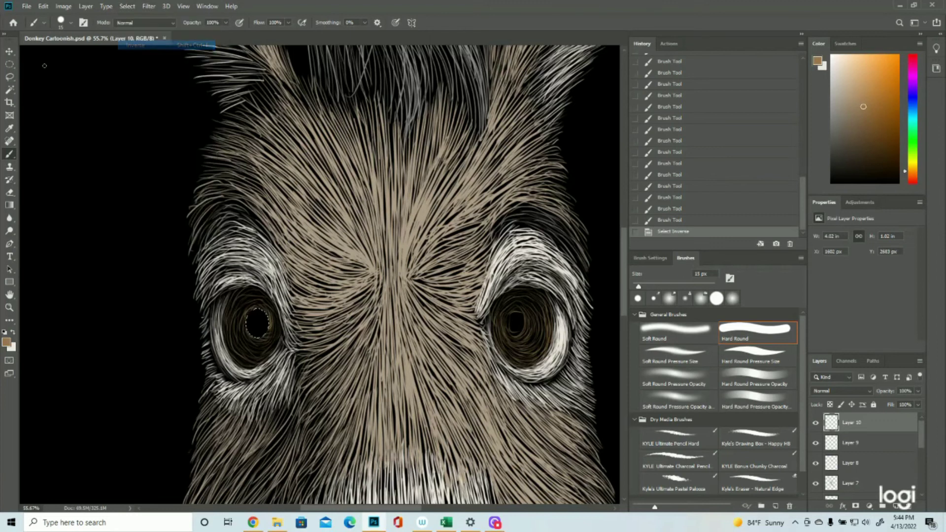
pyautogui.click(10, 65)
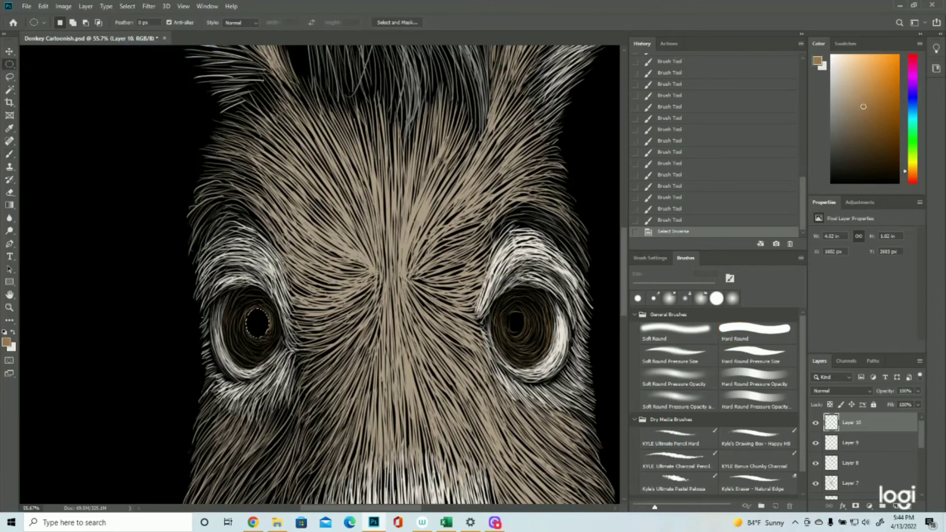
pyautogui.moveTo(258, 324); pyautogui.dragTo(515, 323)
pyautogui.press('Delete')
# - Invert the selection and paint brown strokes all around the right pupil's outer edge
pyautogui.click(127, 6)
pyautogui.click(135, 44)
pyautogui.click(9, 154)
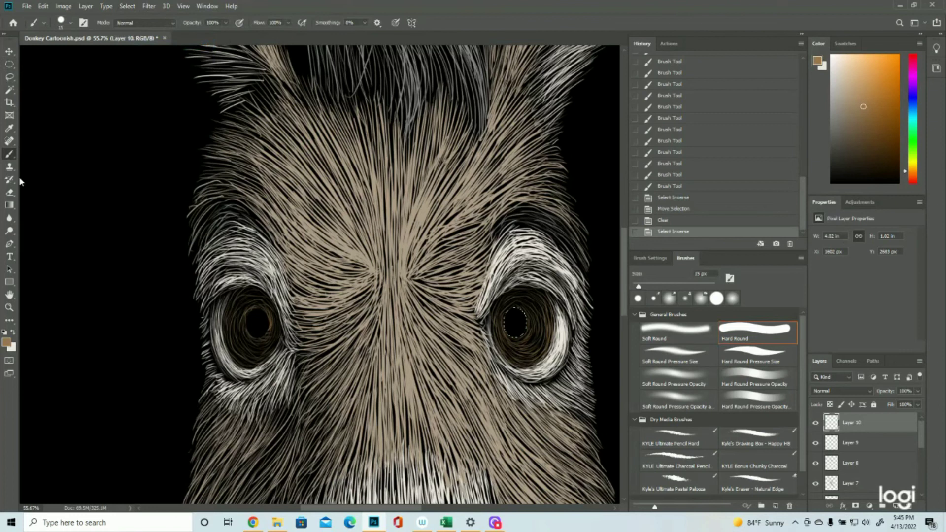
pyautogui.moveTo(515, 310); pyautogui.dragTo(525, 315)
pyautogui.moveTo(521, 310); pyautogui.dragTo(527, 330)
pyautogui.moveTo(528, 325); pyautogui.dragTo(520, 338)
pyautogui.moveTo(524, 336); pyautogui.dragTo(506, 331)
pyautogui.moveTo(507, 335); pyautogui.dragTo(513, 309)
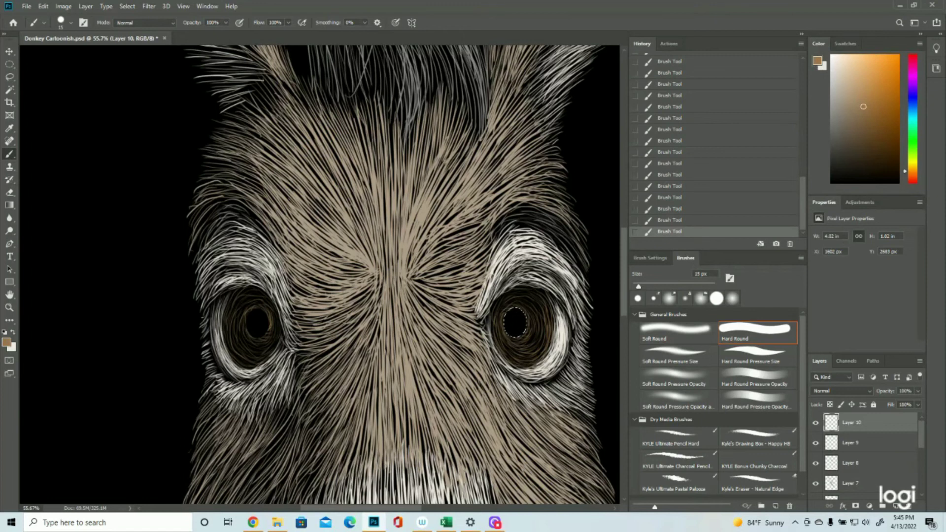
# - Deselect the pupil area and check the finished irises on the whole head
pyautogui.click(127, 6)
pyautogui.click(131, 26)
pyautogui.click(10, 308)
pyautogui.moveTo(346, 300); pyautogui.dragTo(281, 315)
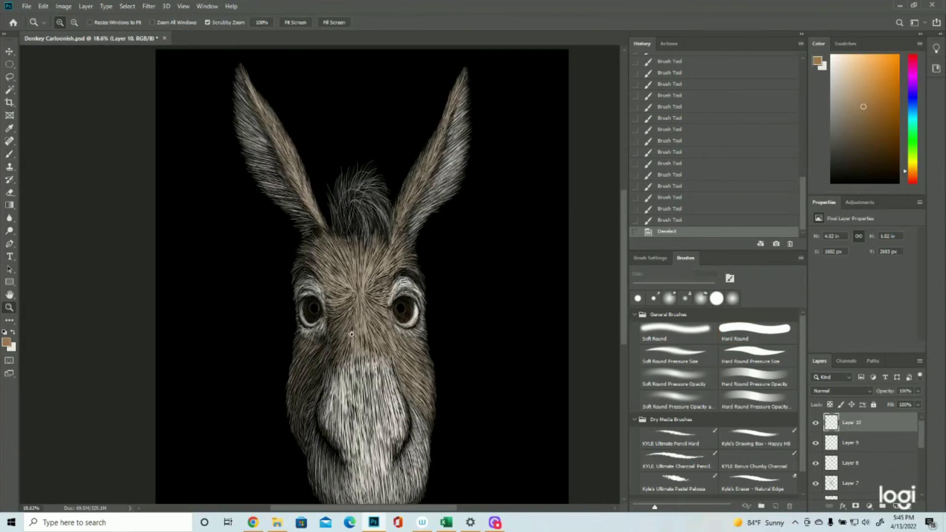
pyautogui.moveTo(389, 359); pyautogui.dragTo(365, 372)
# - Add a new layer above Layer 10 and paint extra curved brown strokes around the right pupil
pyautogui.moveTo(296, 263); pyautogui.dragTo(348, 257)
pyautogui.click(897, 506)
pyautogui.click(466, 347)
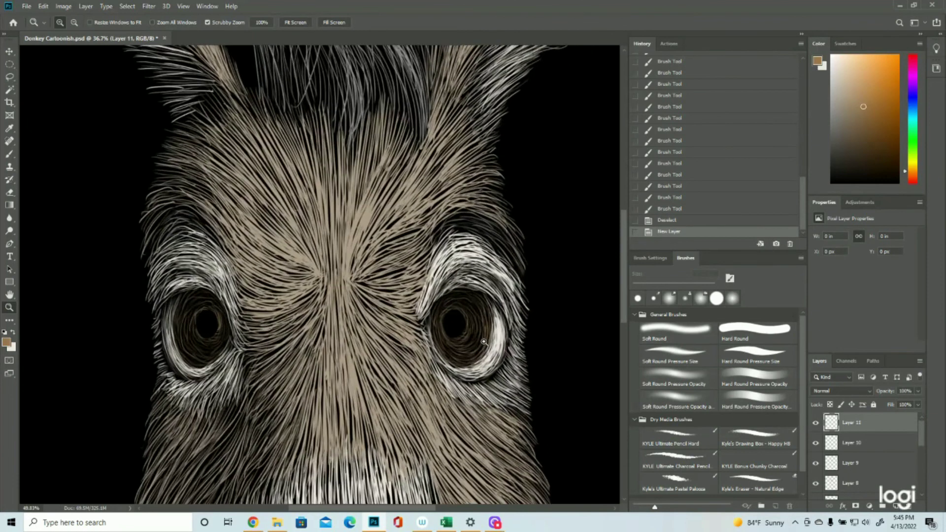
pyautogui.click(9, 155)
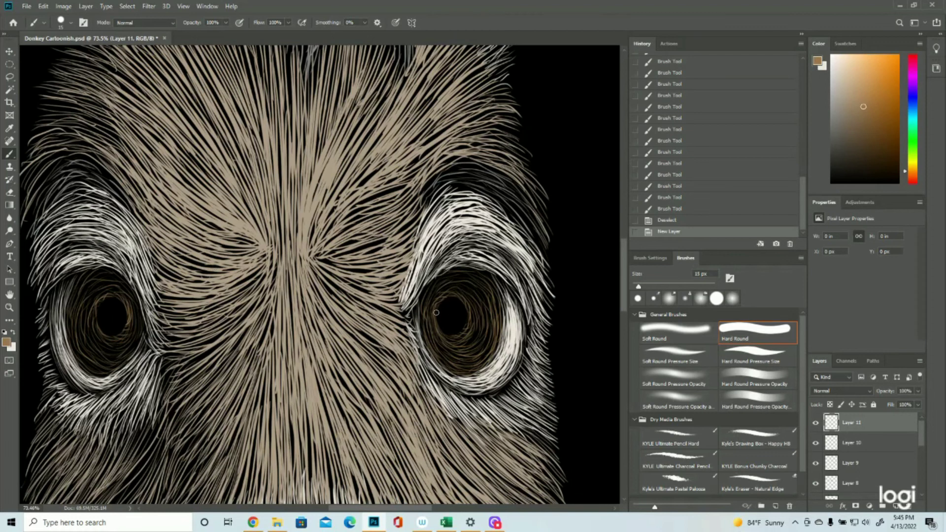
pyautogui.moveTo(437, 310)
pyautogui.mouseDown()
pyautogui.moveTo(445, 336)
pyautogui.moveTo(465, 337)
pyautogui.moveTo(456, 332)
pyautogui.moveTo(464, 330)
pyautogui.mouseUp()
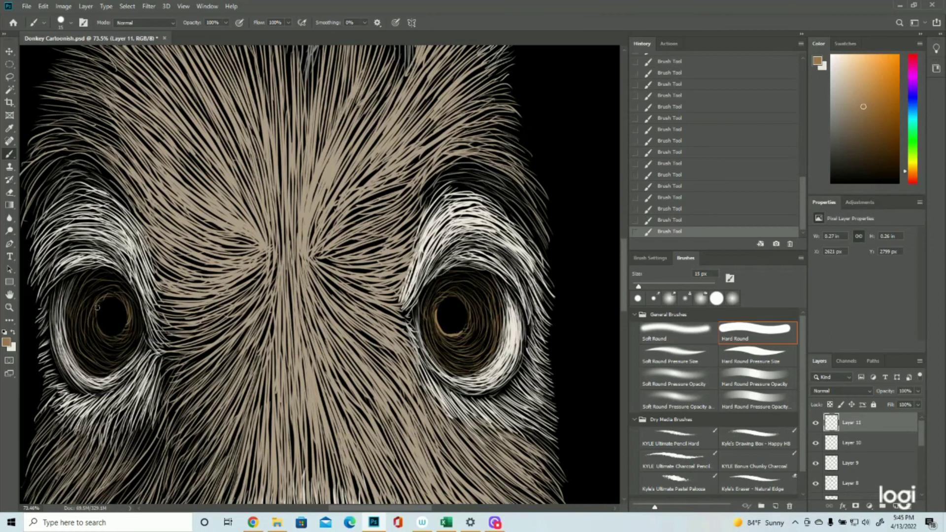
# - Outline the left pupil with brown strokes and paint dense curved brown strokes on the outer side of the right iris
pyautogui.moveTo(97, 307)
pyautogui.mouseDown()
pyautogui.moveTo(102, 334)
pyautogui.moveTo(120, 345)
pyautogui.mouseUp()
pyautogui.moveTo(472, 296)
pyautogui.mouseDown()
pyautogui.moveTo(496, 335)
pyautogui.moveTo(495, 310)
pyautogui.moveTo(500, 337)
pyautogui.mouseUp()
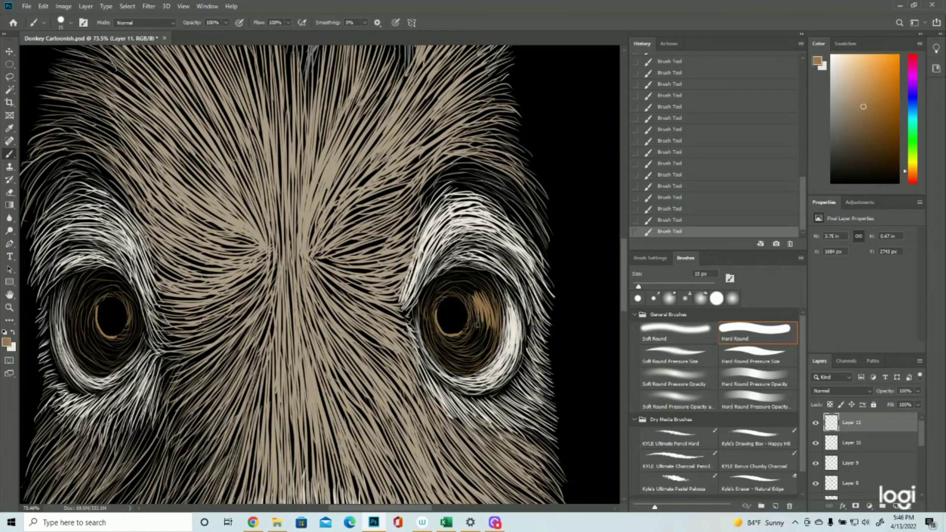
pyautogui.moveTo(472, 298); pyautogui.dragTo(474, 330)
pyautogui.moveTo(472, 297); pyautogui.dragTo(469, 331)
pyautogui.moveTo(475, 313); pyautogui.dragTo(475, 337)
pyautogui.moveTo(481, 315); pyautogui.dragTo(476, 341)
pyautogui.moveTo(484, 321)
pyautogui.mouseDown()
pyautogui.moveTo(478, 341)
pyautogui.moveTo(483, 336)
pyautogui.moveTo(457, 338)
pyautogui.mouseUp()
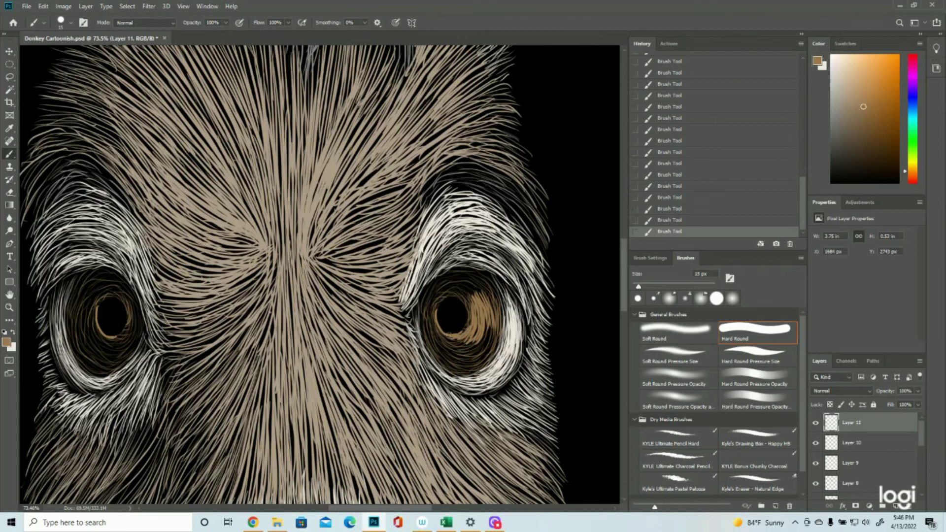
# - Fill the lower part of the right iris with curved brown strokes following the round shape below the pupil
pyautogui.moveTo(464, 338)
pyautogui.mouseDown()
pyautogui.moveTo(442, 336)
pyautogui.moveTo(447, 348)
pyautogui.mouseUp()
pyautogui.moveTo(476, 345)
pyautogui.mouseDown()
pyautogui.moveTo(453, 349)
pyautogui.moveTo(479, 349)
pyautogui.moveTo(455, 318)
pyautogui.moveTo(454, 333)
pyautogui.moveTo(461, 312)
pyautogui.moveTo(480, 324)
pyautogui.moveTo(489, 317)
pyautogui.moveTo(473, 351)
pyautogui.moveTo(492, 321)
pyautogui.moveTo(475, 357)
pyautogui.mouseUp()
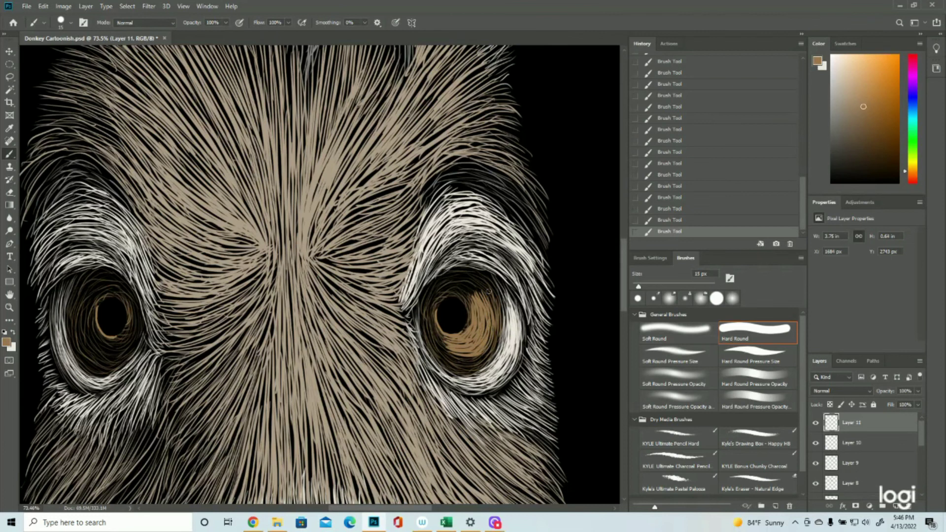
pyautogui.moveTo(497, 323)
pyautogui.mouseDown()
pyautogui.moveTo(477, 367)
pyautogui.moveTo(497, 332)
pyautogui.moveTo(463, 366)
pyautogui.moveTo(488, 350)
pyautogui.moveTo(459, 360)
pyautogui.mouseUp()
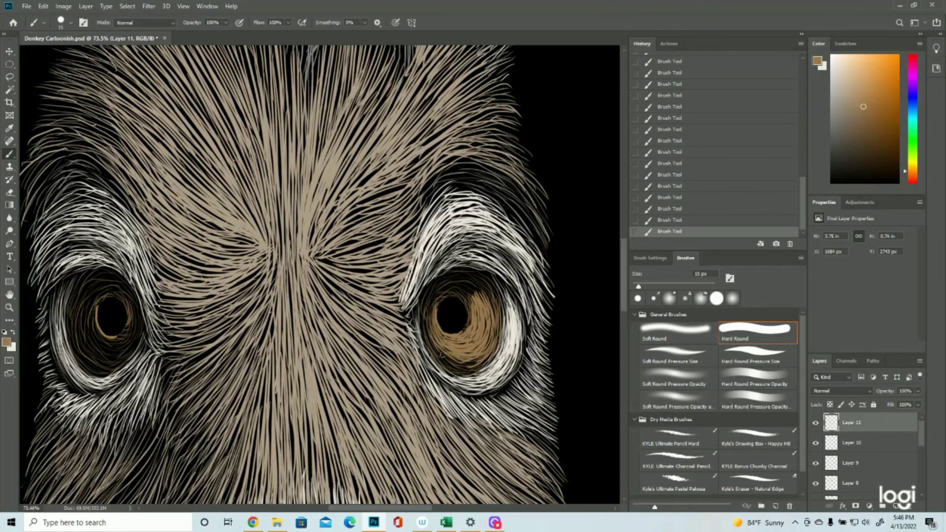
pyautogui.moveTo(446, 360); pyautogui.dragTo(472, 372)
pyautogui.moveTo(434, 346)
pyautogui.mouseDown()
pyautogui.moveTo(452, 363)
pyautogui.moveTo(427, 324)
pyautogui.moveTo(451, 366)
pyautogui.moveTo(435, 345)
pyautogui.moveTo(448, 362)
pyautogui.mouseUp()
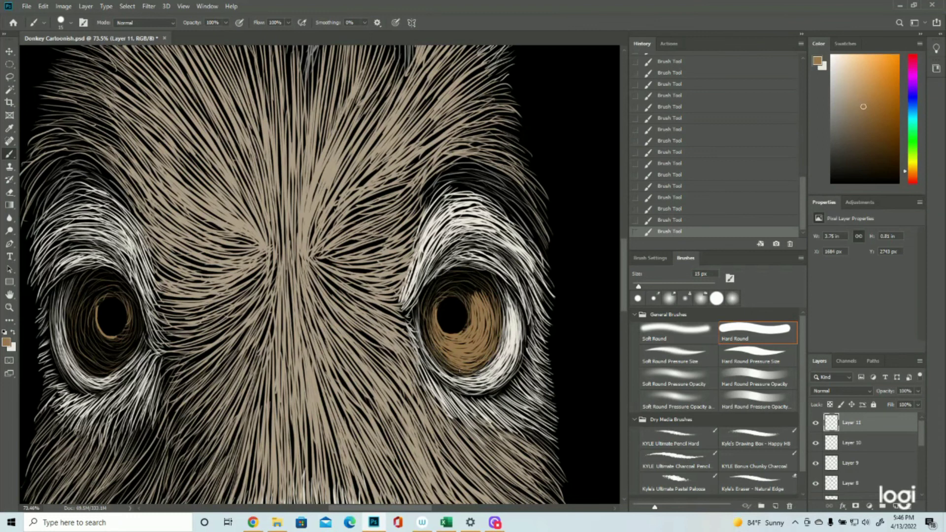
# - Paint brown strokes up the inner side of the right iris and across its upper edge
pyautogui.moveTo(428, 308); pyautogui.dragTo(438, 355)
pyautogui.moveTo(447, 292); pyautogui.dragTo(429, 320)
pyautogui.moveTo(433, 286)
pyautogui.mouseDown()
pyautogui.moveTo(421, 307)
pyautogui.moveTo(426, 338)
pyautogui.mouseUp()
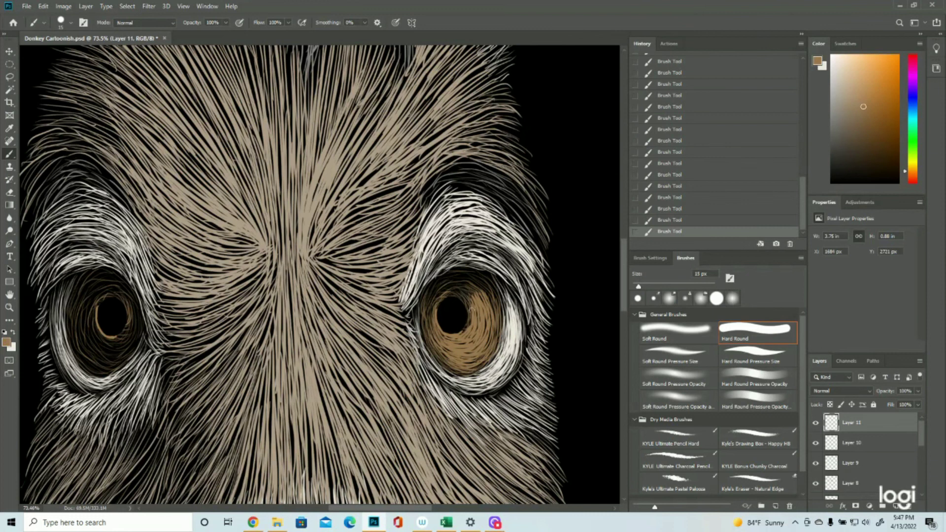
pyautogui.moveTo(473, 280)
pyautogui.mouseDown()
pyautogui.moveTo(491, 310)
pyautogui.moveTo(488, 278)
pyautogui.mouseUp()
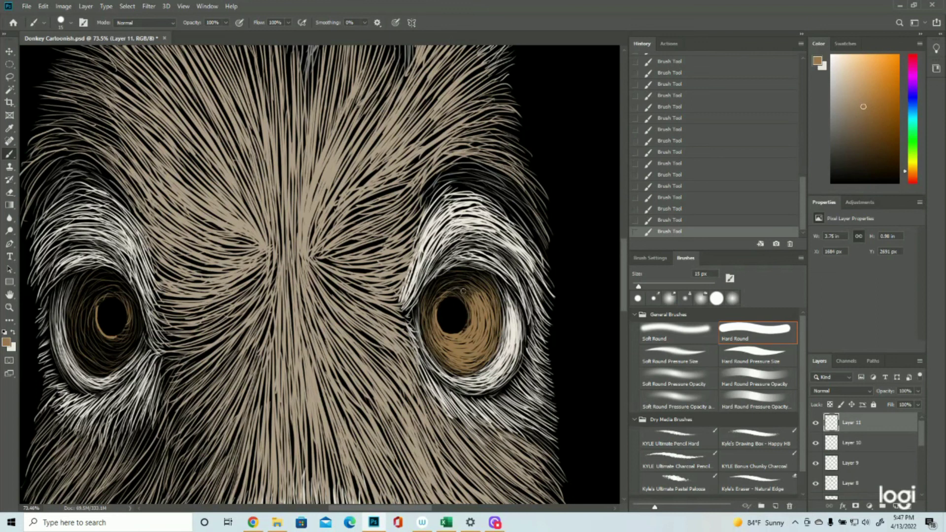
# - Step back three brush strokes in the history and rework the upper and outer right iris with denser brown strokes
pyautogui.click(671, 198)
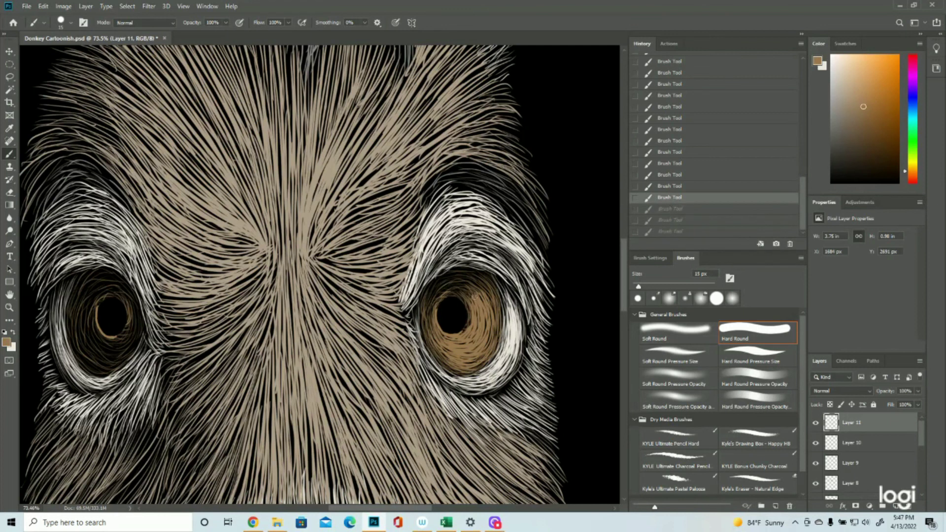
pyautogui.hotkey('ctrl', 'shift', 'z')
pyautogui.hotkey('ctrl', 'shift', 'z')
pyautogui.hotkey('ctrl', 'shift', 'z')
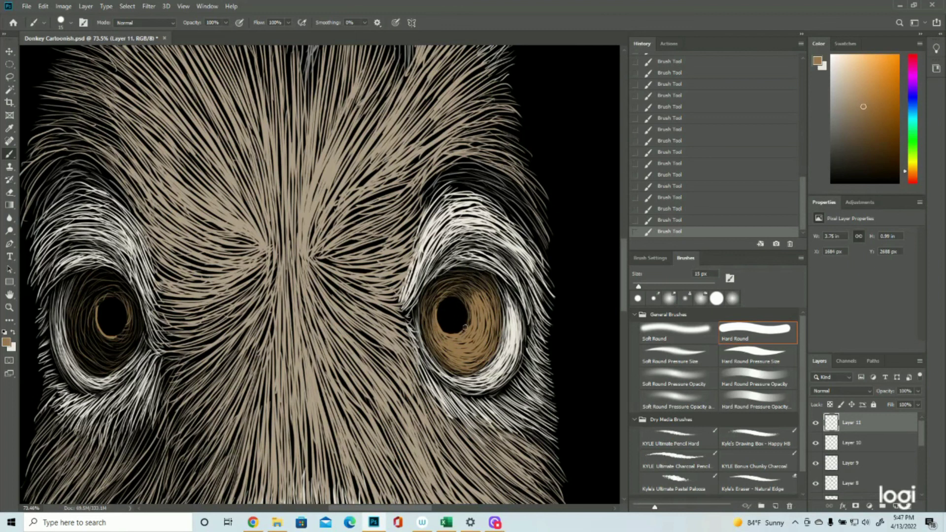
pyautogui.moveTo(488, 290)
pyautogui.mouseDown()
pyautogui.moveTo(489, 329)
pyautogui.moveTo(488, 294)
pyautogui.moveTo(486, 350)
pyautogui.mouseUp()
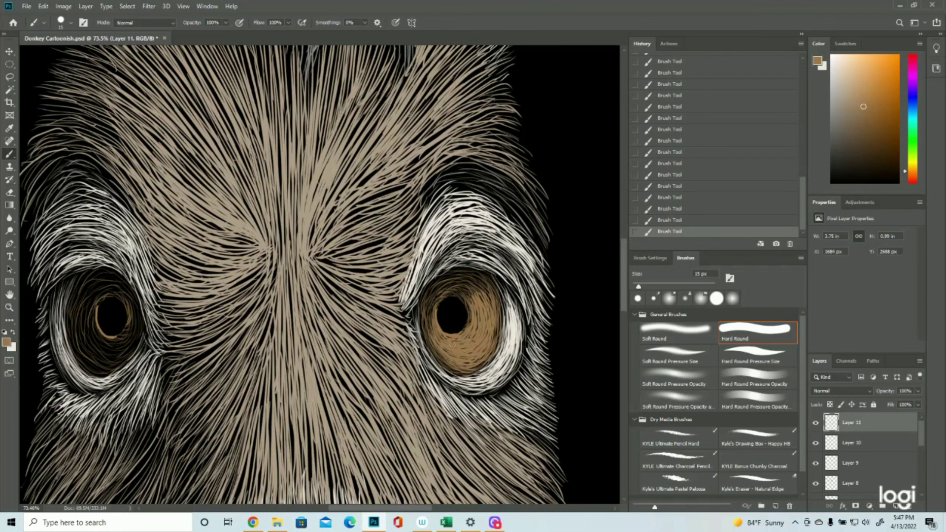
# - Compare both eyes on the whole head, and paint brown strokes on the left iris beside and below its pupil
pyautogui.click(9, 307)
pyautogui.moveTo(420, 294); pyautogui.dragTo(357, 308)
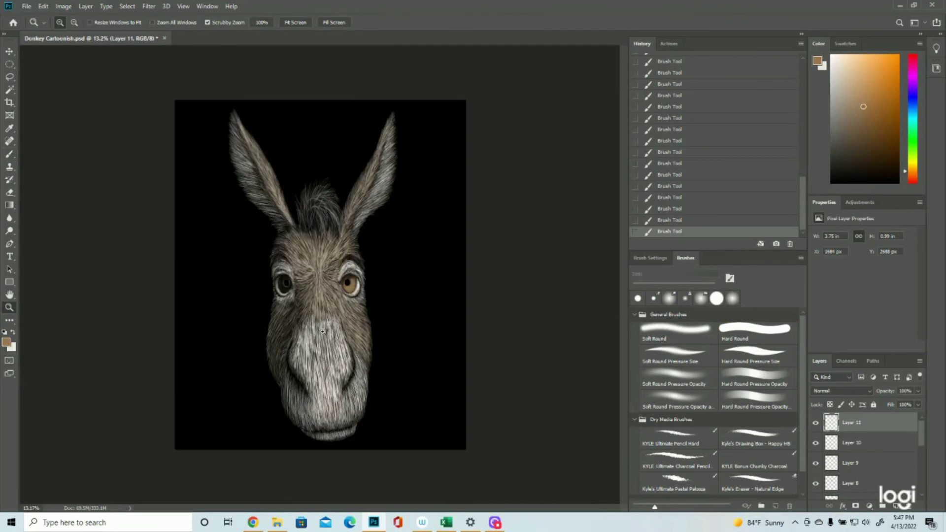
pyautogui.moveTo(266, 272); pyautogui.dragTo(331, 278)
pyautogui.moveTo(376, 309); pyautogui.dragTo(421, 311)
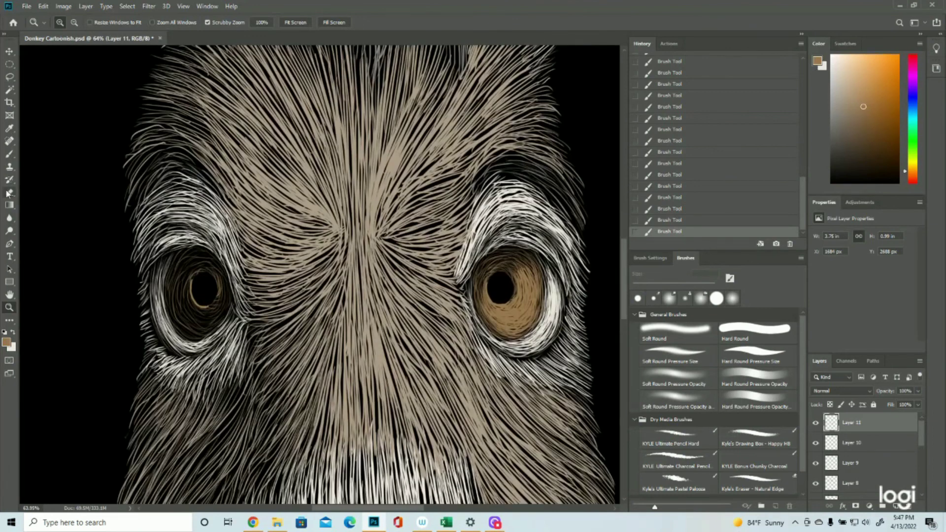
pyautogui.click(9, 154)
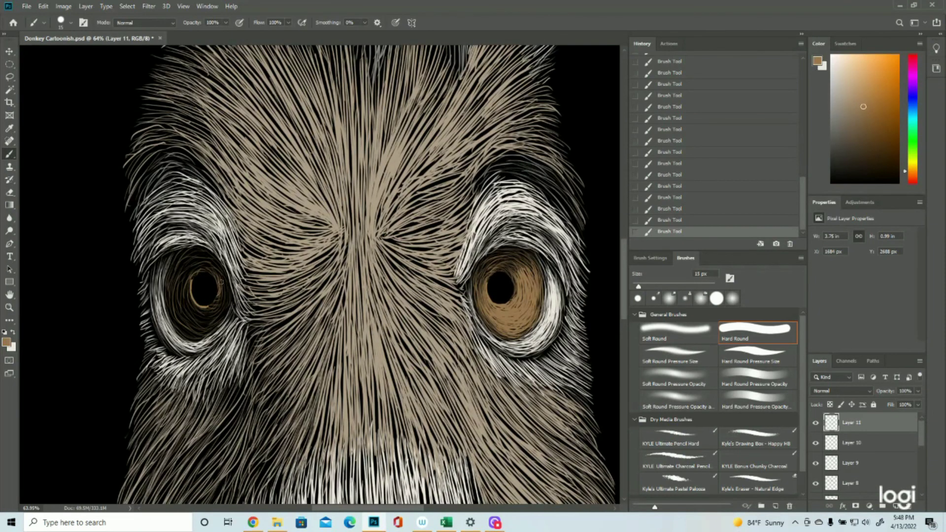
pyautogui.moveTo(223, 284)
pyautogui.mouseDown()
pyautogui.moveTo(222, 312)
pyautogui.moveTo(227, 295)
pyautogui.moveTo(217, 304)
pyautogui.mouseUp()
pyautogui.moveTo(208, 316)
pyautogui.mouseDown()
pyautogui.moveTo(223, 299)
pyautogui.moveTo(204, 319)
pyautogui.moveTo(220, 303)
pyautogui.moveTo(191, 317)
pyautogui.moveTo(182, 298)
pyautogui.moveTo(209, 309)
pyautogui.mouseUp()
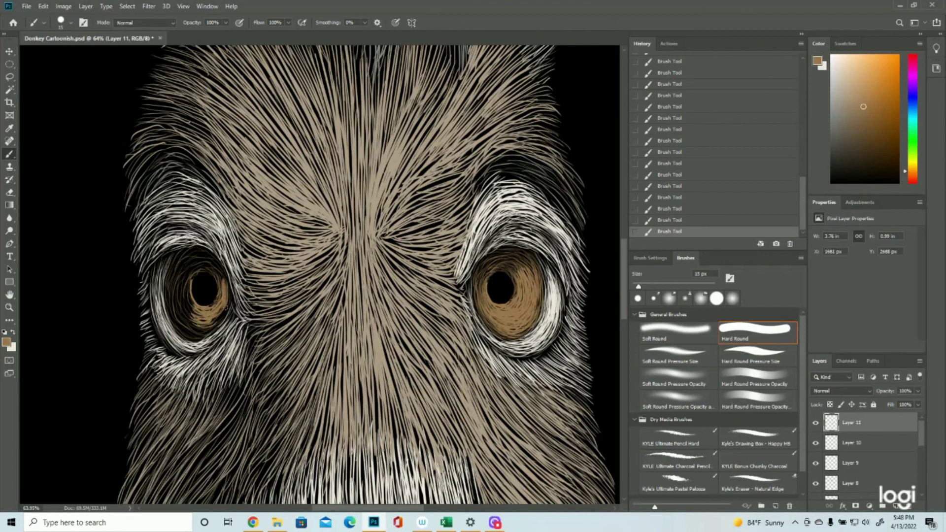
pyautogui.moveTo(213, 324); pyautogui.dragTo(224, 310)
# - Fill the outer side, bottom and top of the left iris with curved brown strokes
pyautogui.moveTo(191, 275); pyautogui.dragTo(194, 313)
pyautogui.moveTo(185, 279); pyautogui.dragTo(186, 315)
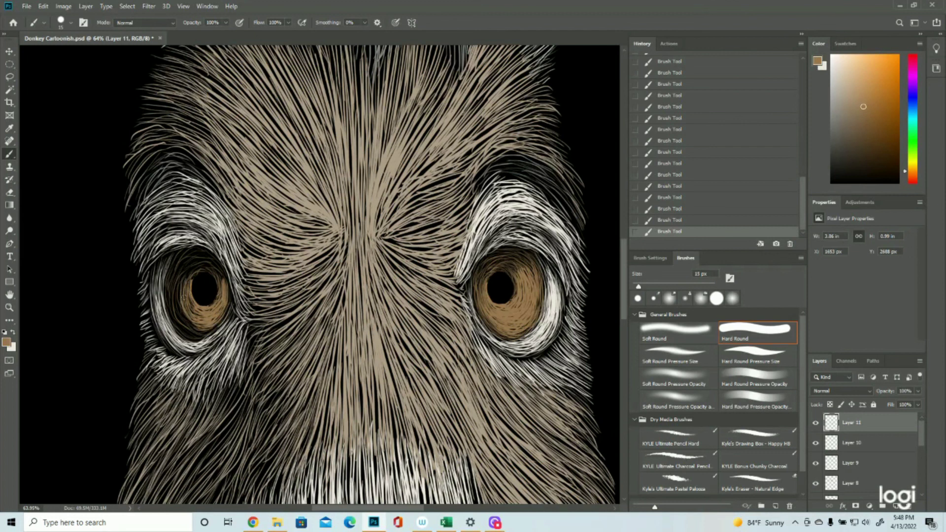
pyautogui.moveTo(181, 306)
pyautogui.mouseDown()
pyautogui.moveTo(179, 296)
pyautogui.moveTo(180, 315)
pyautogui.moveTo(171, 295)
pyautogui.moveTo(207, 334)
pyautogui.mouseUp()
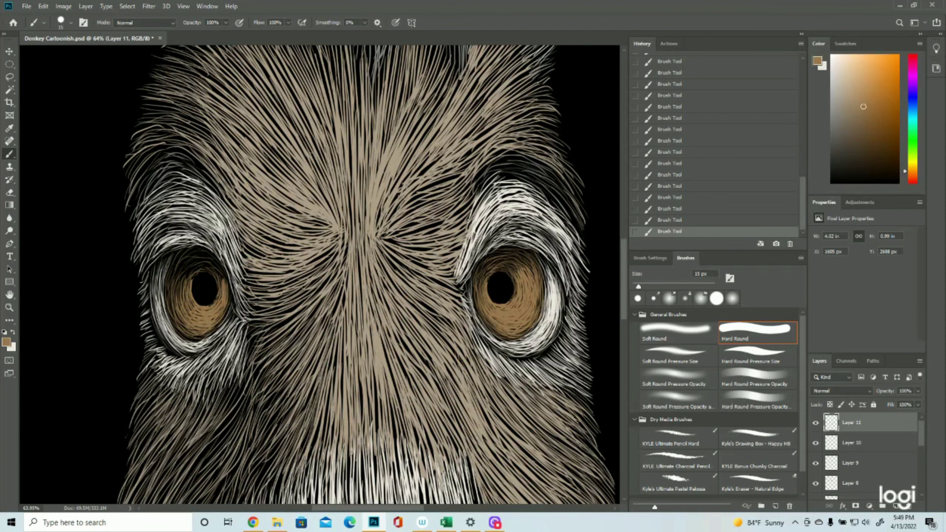
pyautogui.moveTo(196, 268); pyautogui.dragTo(184, 277)
pyautogui.moveTo(192, 258)
pyautogui.mouseDown()
pyautogui.moveTo(170, 286)
pyautogui.moveTo(223, 269)
pyautogui.mouseUp()
pyautogui.moveTo(209, 262)
pyautogui.mouseDown()
pyautogui.moveTo(224, 284)
pyautogui.moveTo(219, 276)
pyautogui.mouseUp()
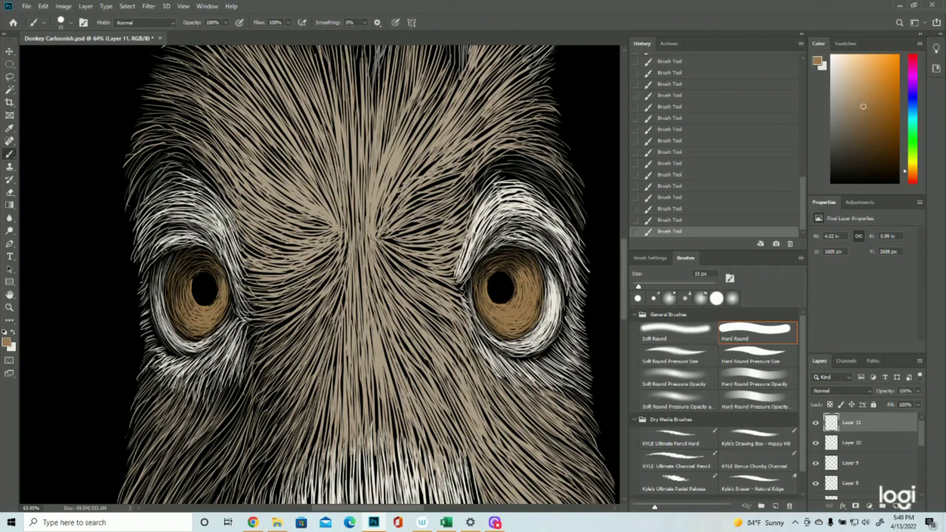
# - Add a new layer above Layer 11 and set the foreground color to off-white for the eye highlights
pyautogui.hotkey('ctrl', 'space')
pyautogui.moveTo(256, 232); pyautogui.dragTo(207, 234)
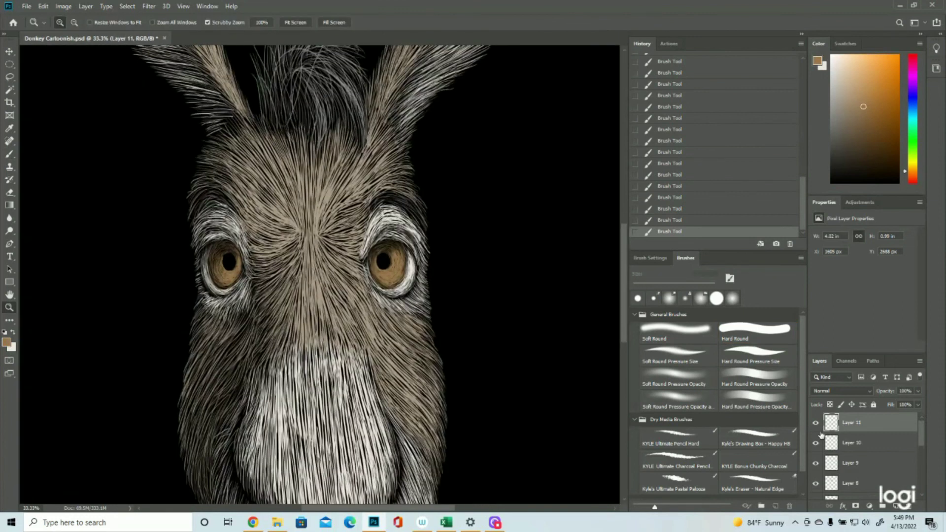
pyautogui.click(895, 506)
pyautogui.click(10, 64)
pyautogui.click(6, 342)
pyautogui.click(692, 218)
pyautogui.click(888, 206)
# - Select a small ellipse at the left pupil's right edge and fill it with the foreground color at 100% opacity
pyautogui.click(9, 307)
pyautogui.click(271, 257)
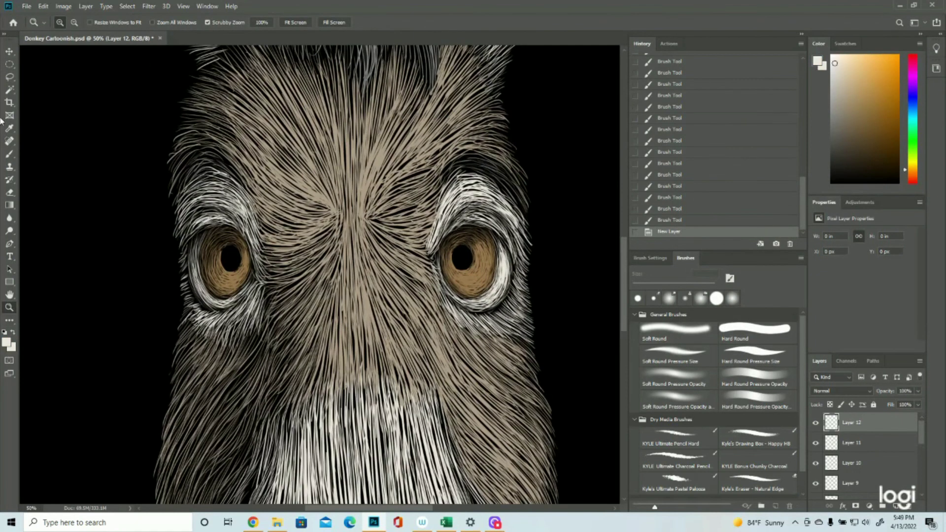
pyautogui.click(10, 65)
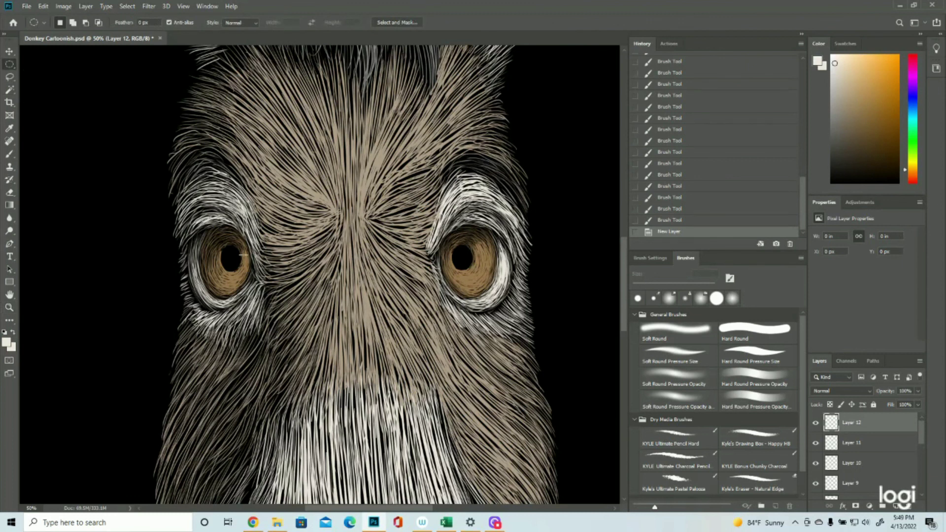
pyautogui.moveTo(233, 251); pyautogui.dragTo(245, 260)
pyautogui.press('Right')
pyautogui.click(44, 6)
pyautogui.click(52, 161)
pyautogui.click(475, 138)
pyautogui.click(466, 127)
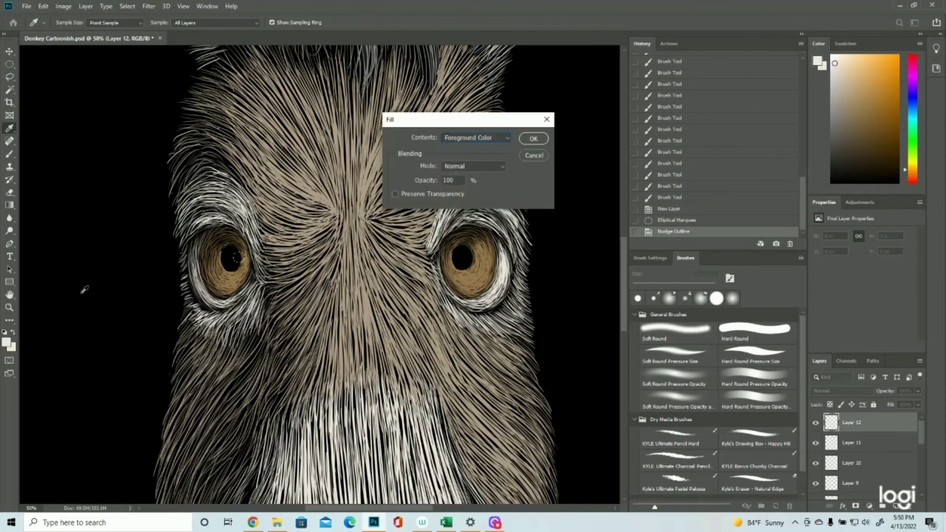
pyautogui.click(534, 138)
# - Move the ellipse selection to the same spot on the right pupil, fill it with the foreground color and deselect
pyautogui.moveTo(238, 259); pyautogui.dragTo(470, 260)
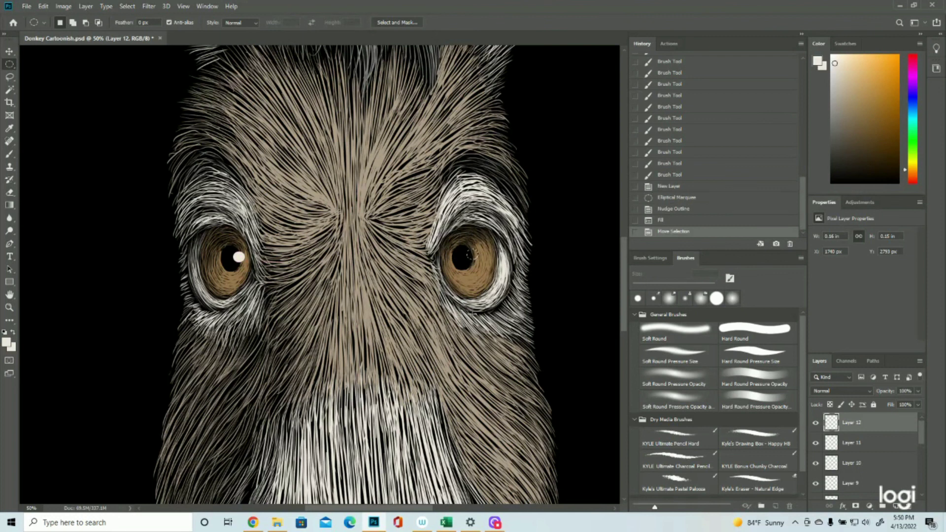
pyautogui.click(43, 6)
pyautogui.click(49, 160)
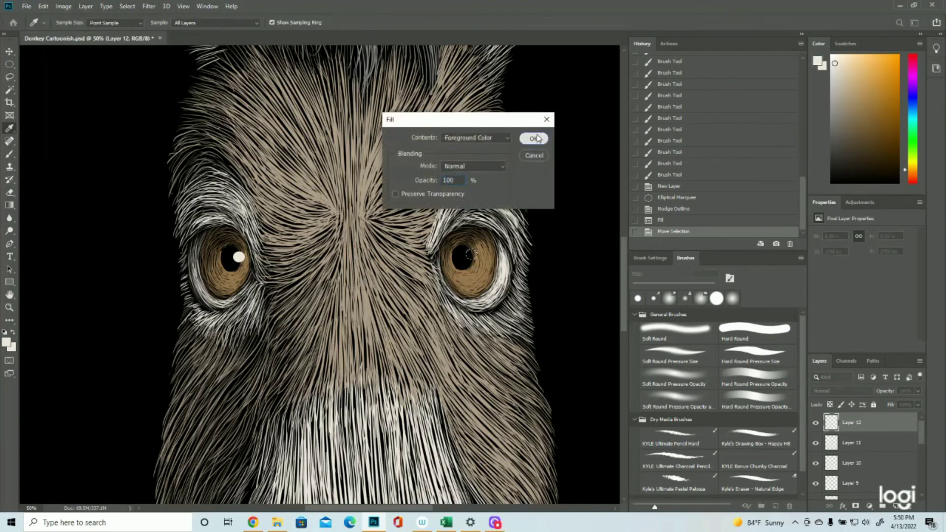
pyautogui.click(535, 138)
pyautogui.click(123, 7)
pyautogui.click(132, 23)
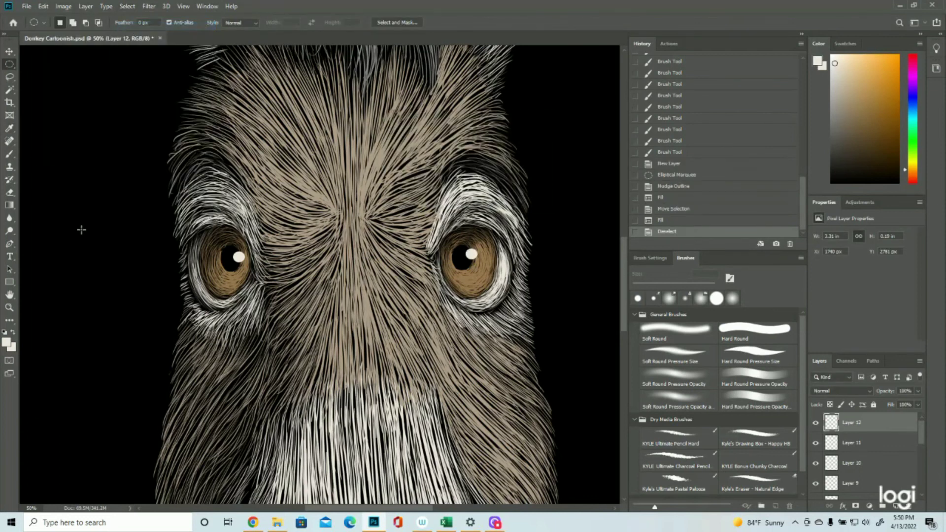
pyautogui.click(8, 307)
pyautogui.moveTo(375, 275); pyautogui.dragTo(477, 308)
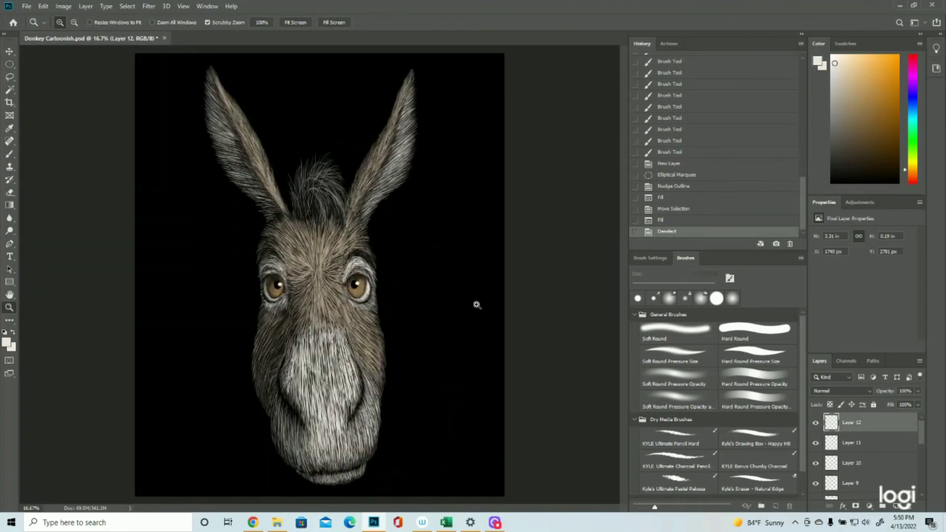